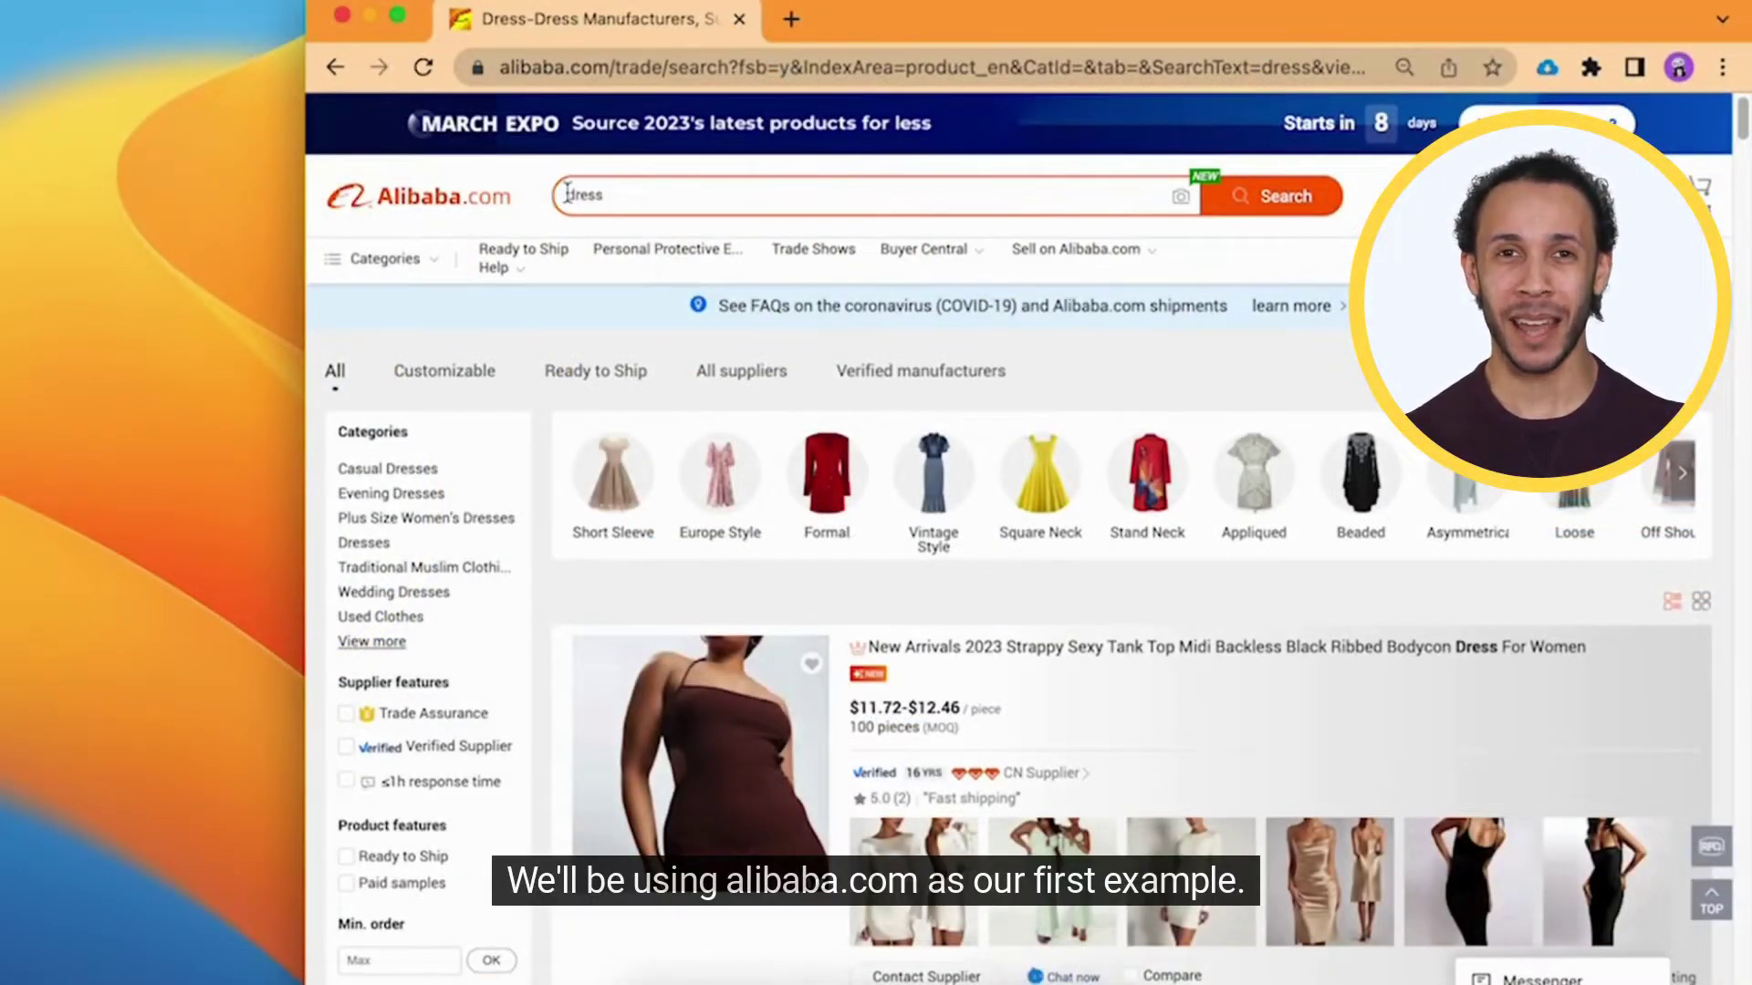
- Run Easy Web Data Scraper on the dress results and review the Step1 fields table
left_click(1546, 68)
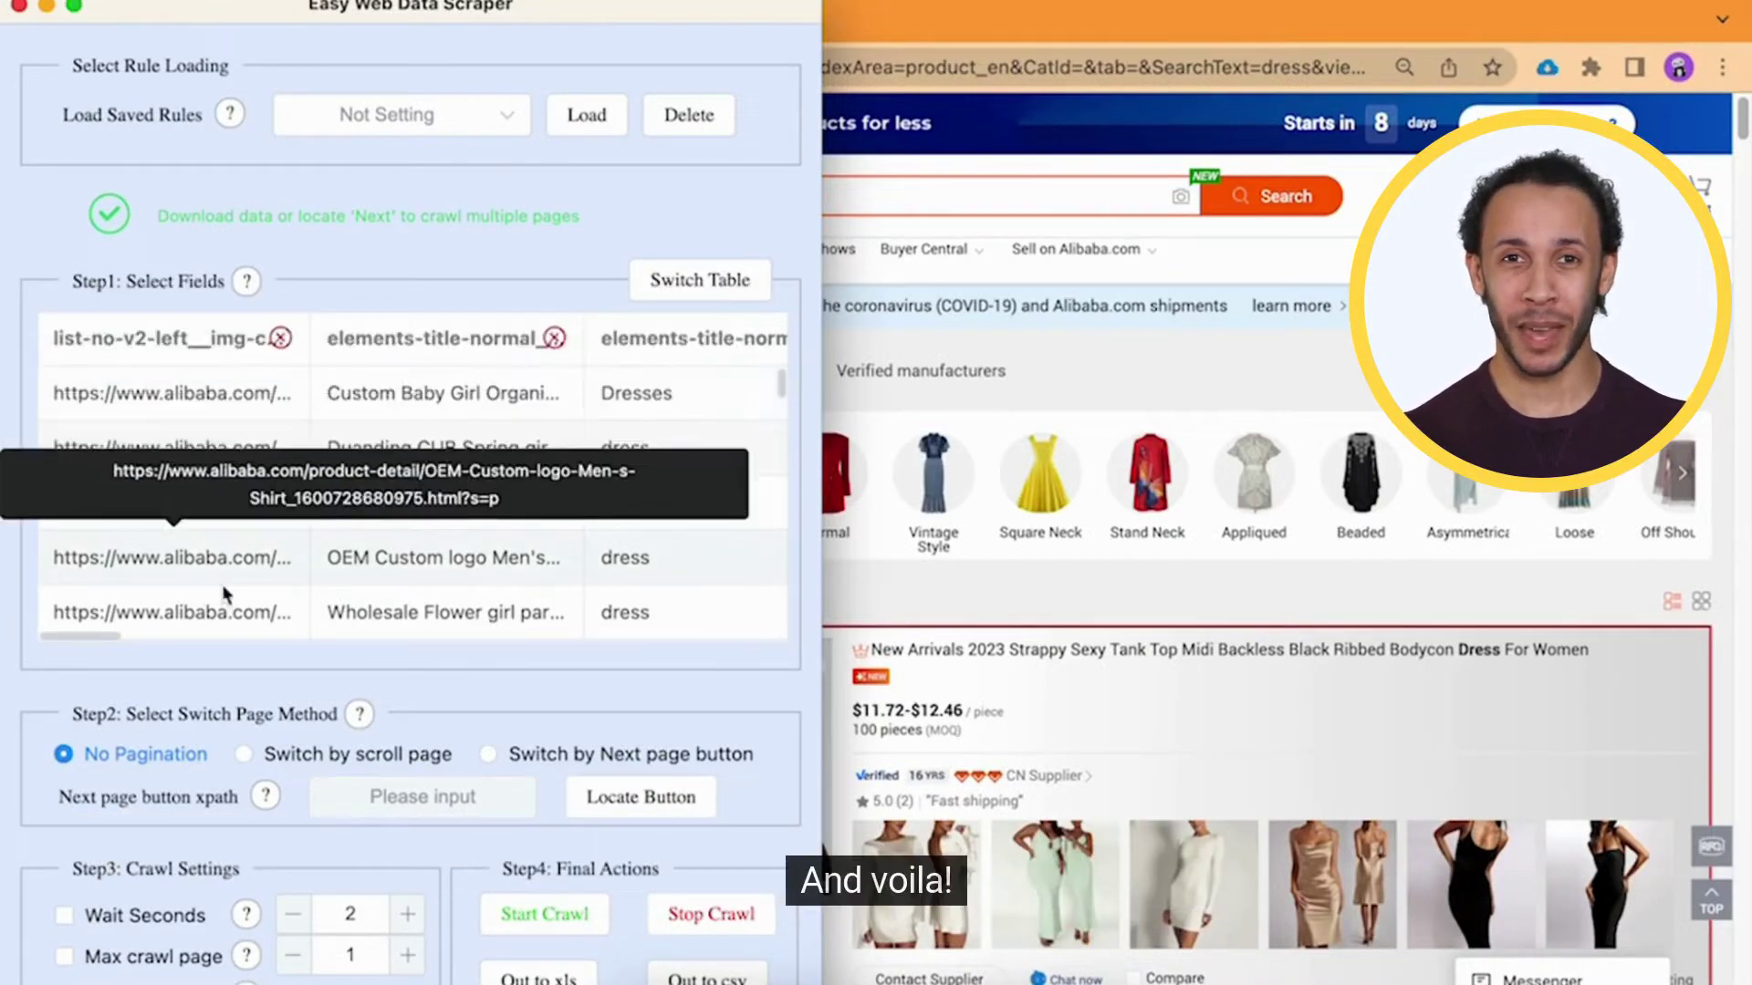
scroll(391, 517, "right", 5)
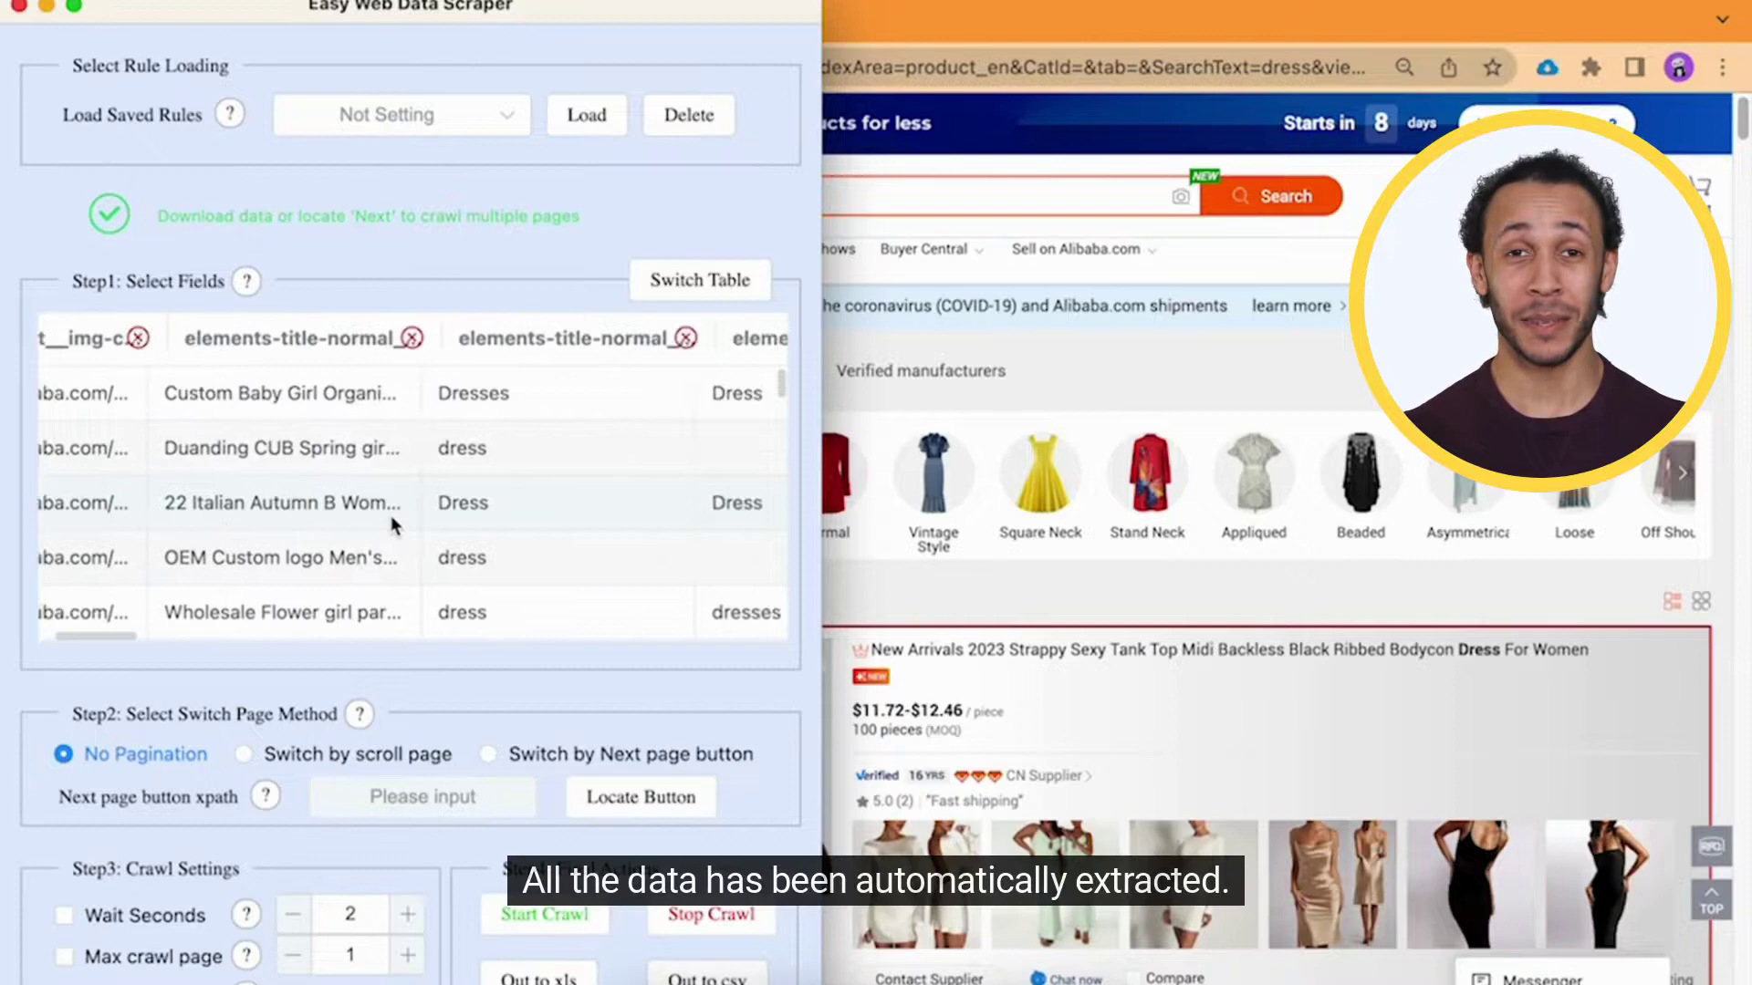
scroll(446, 498, "right", 4)
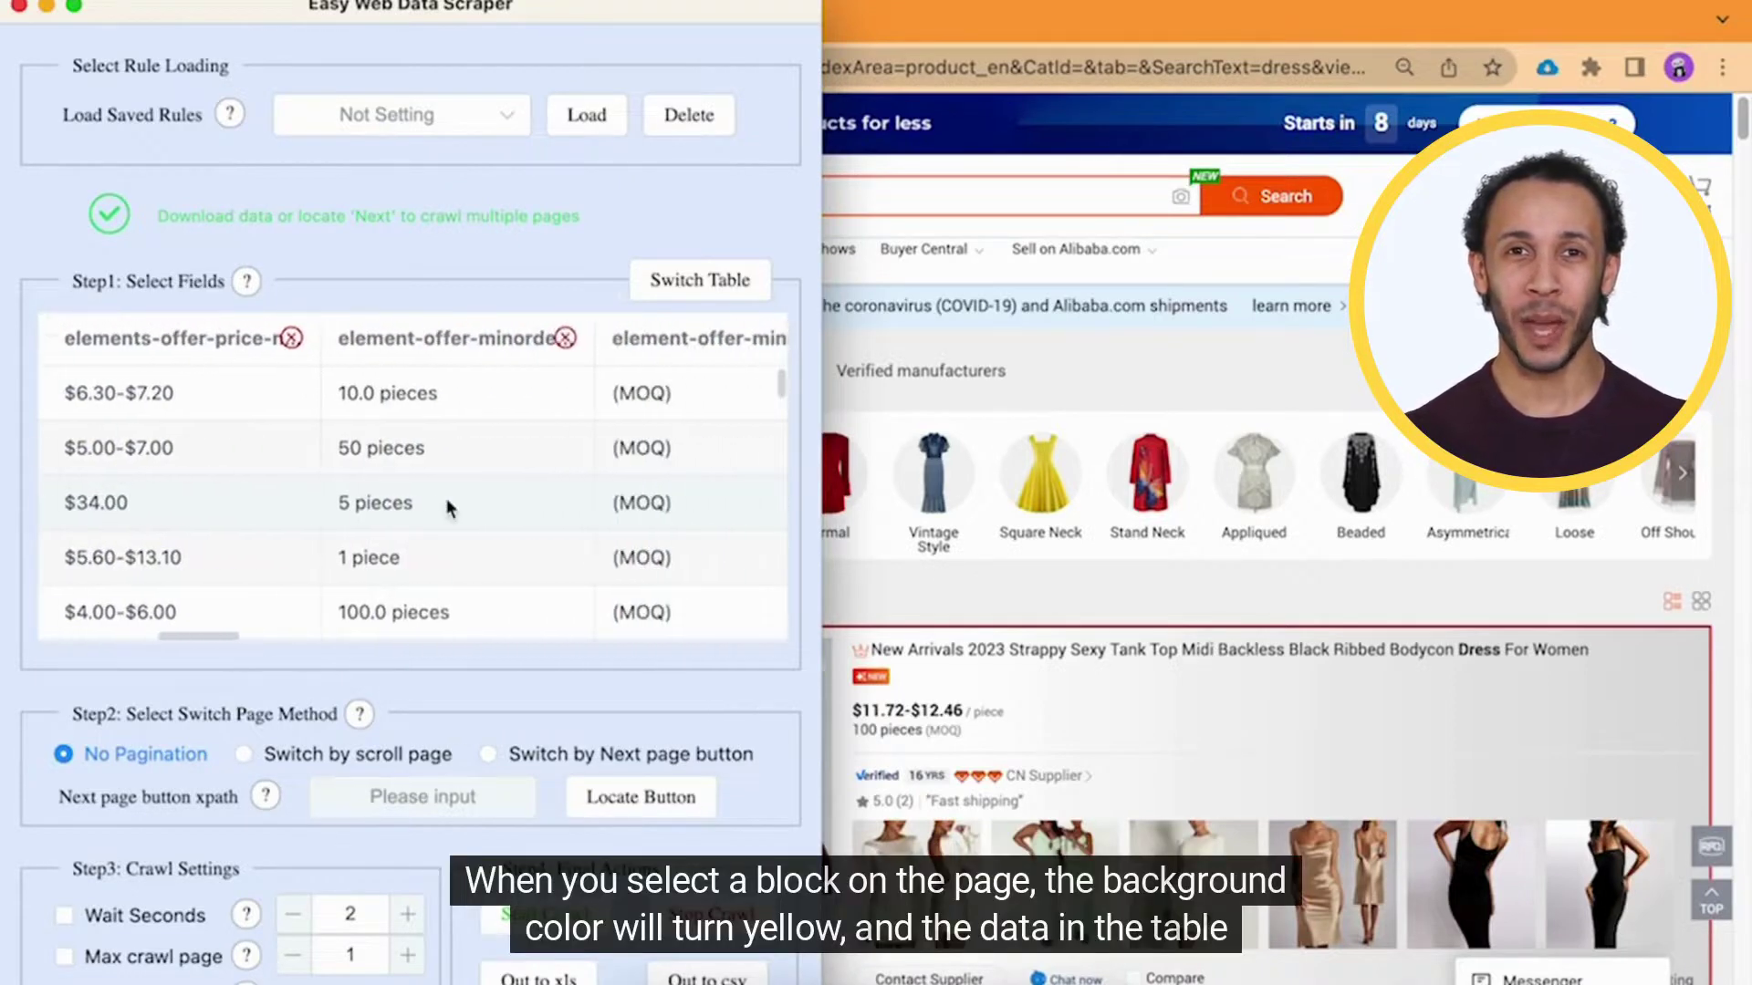
scroll(446, 498, "left", 10)
scroll(1156, 627, "down", 9)
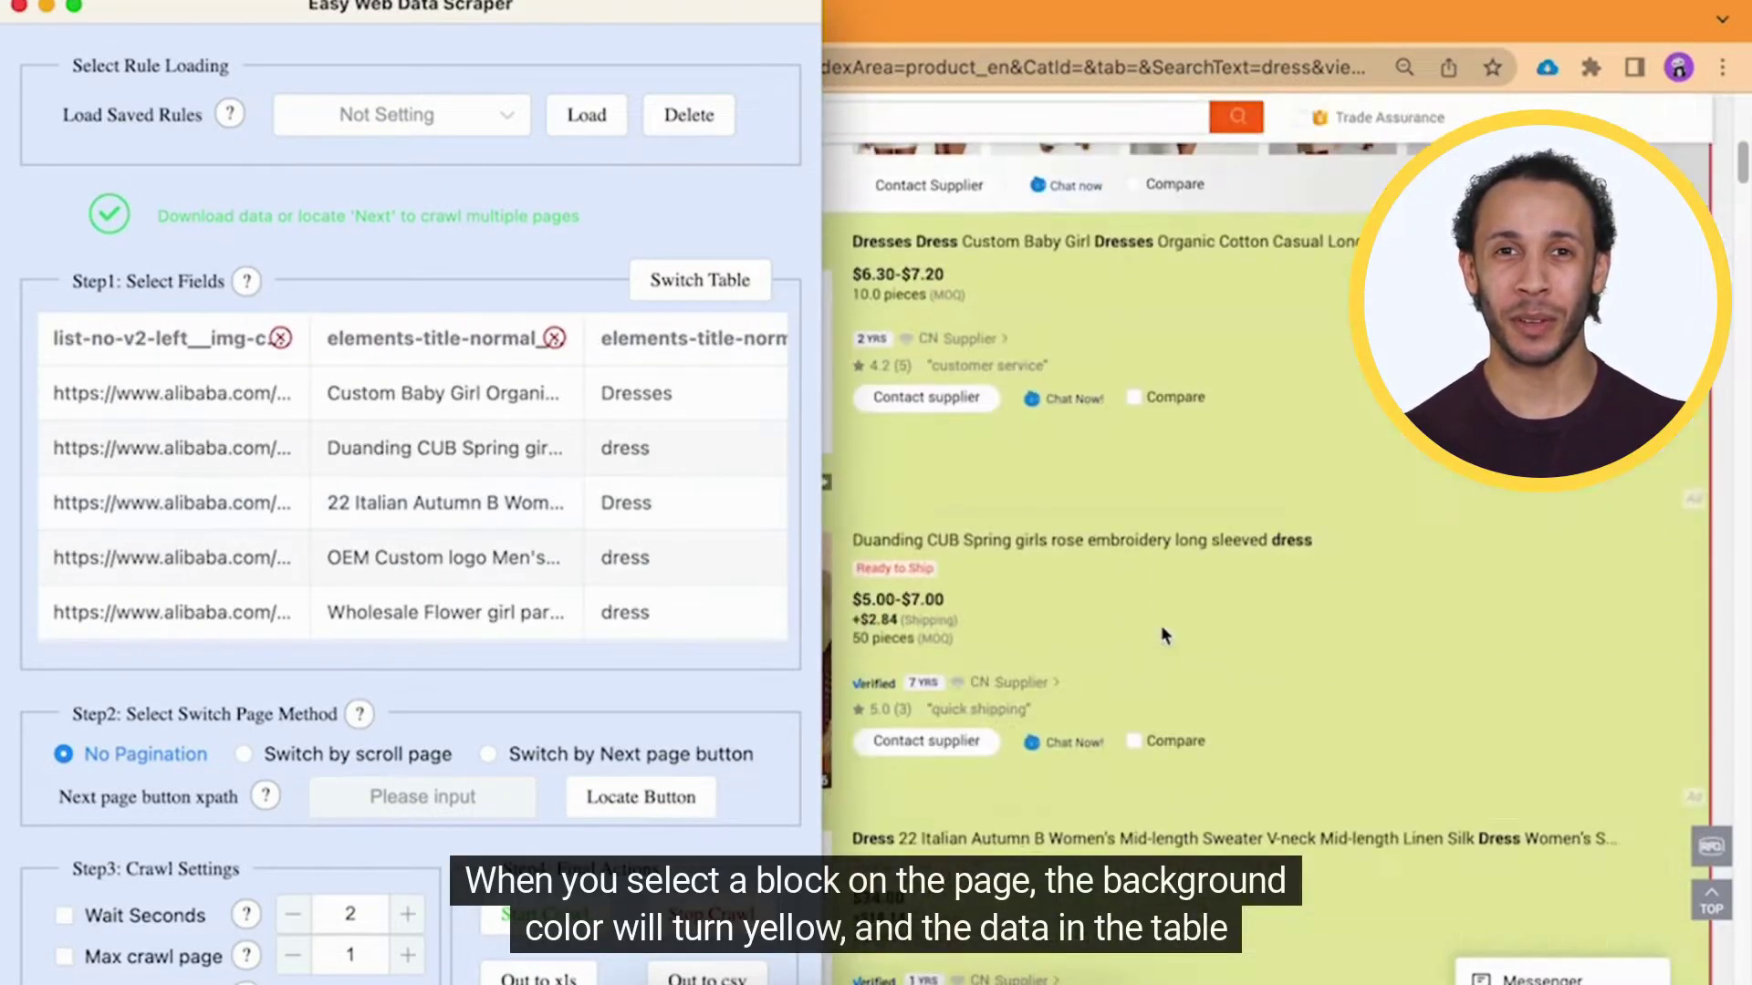
- Scroll the Alibaba results page down to the pagination bar
left_click(774, 584)
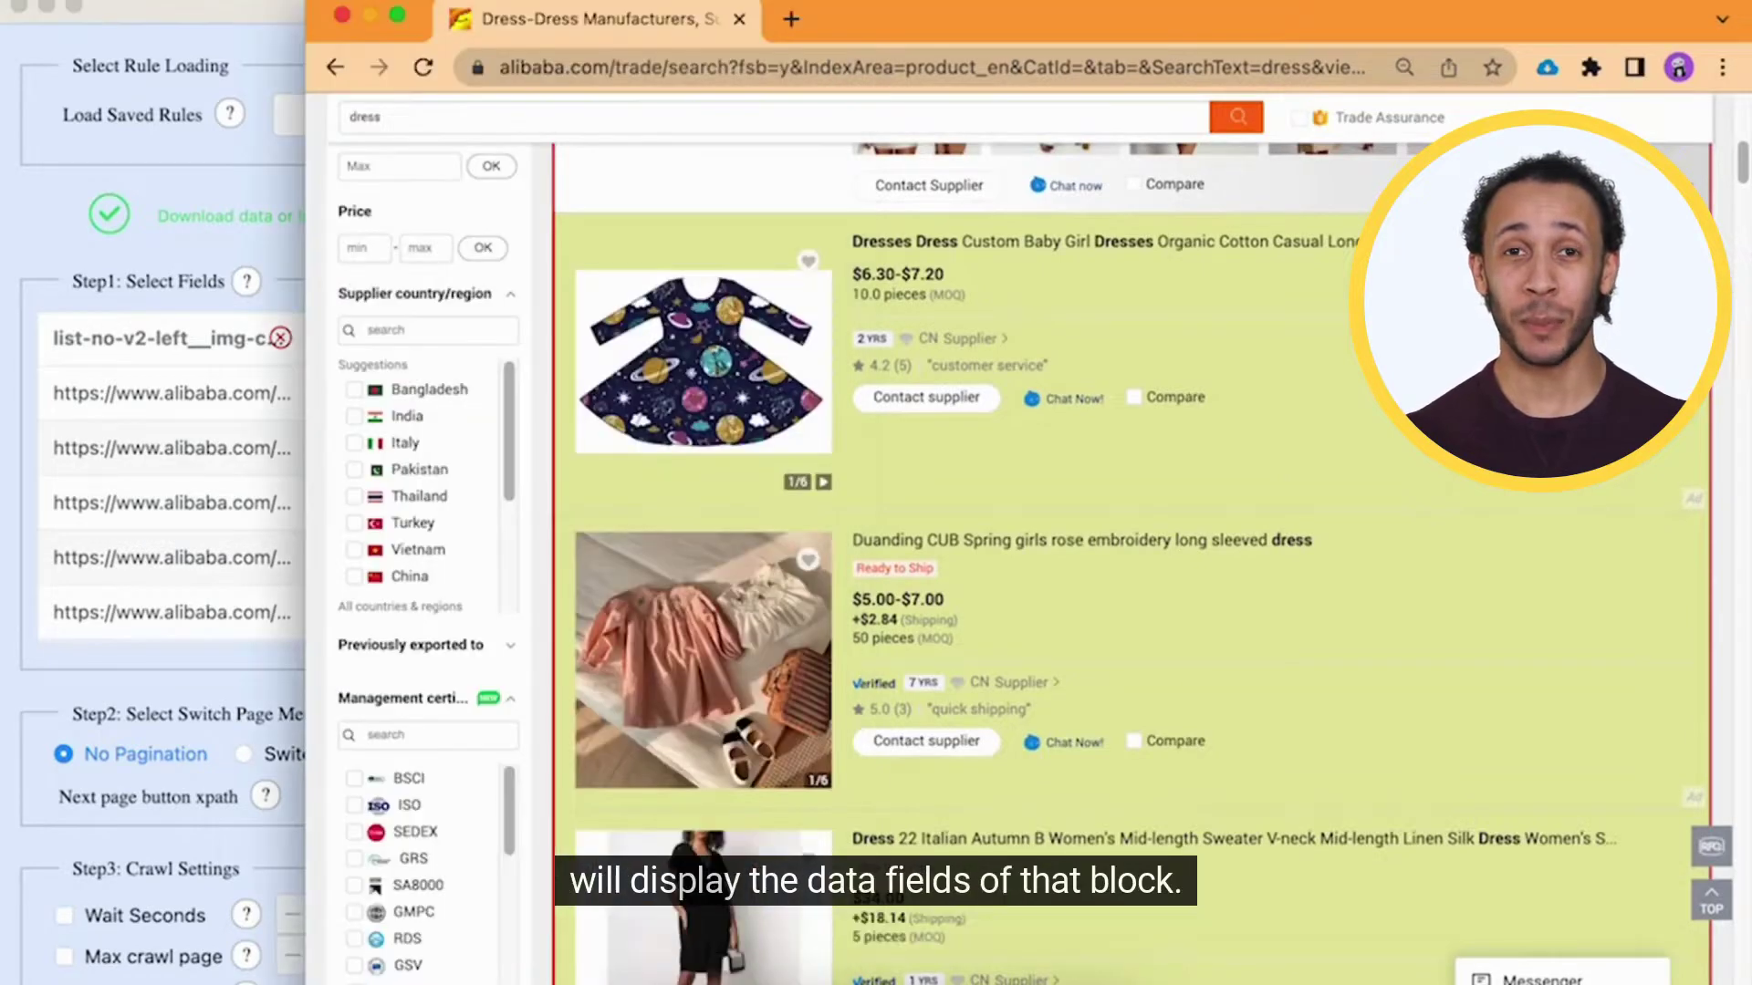
scroll(774, 584, "down", 3)
scroll(775, 588, "down", 6)
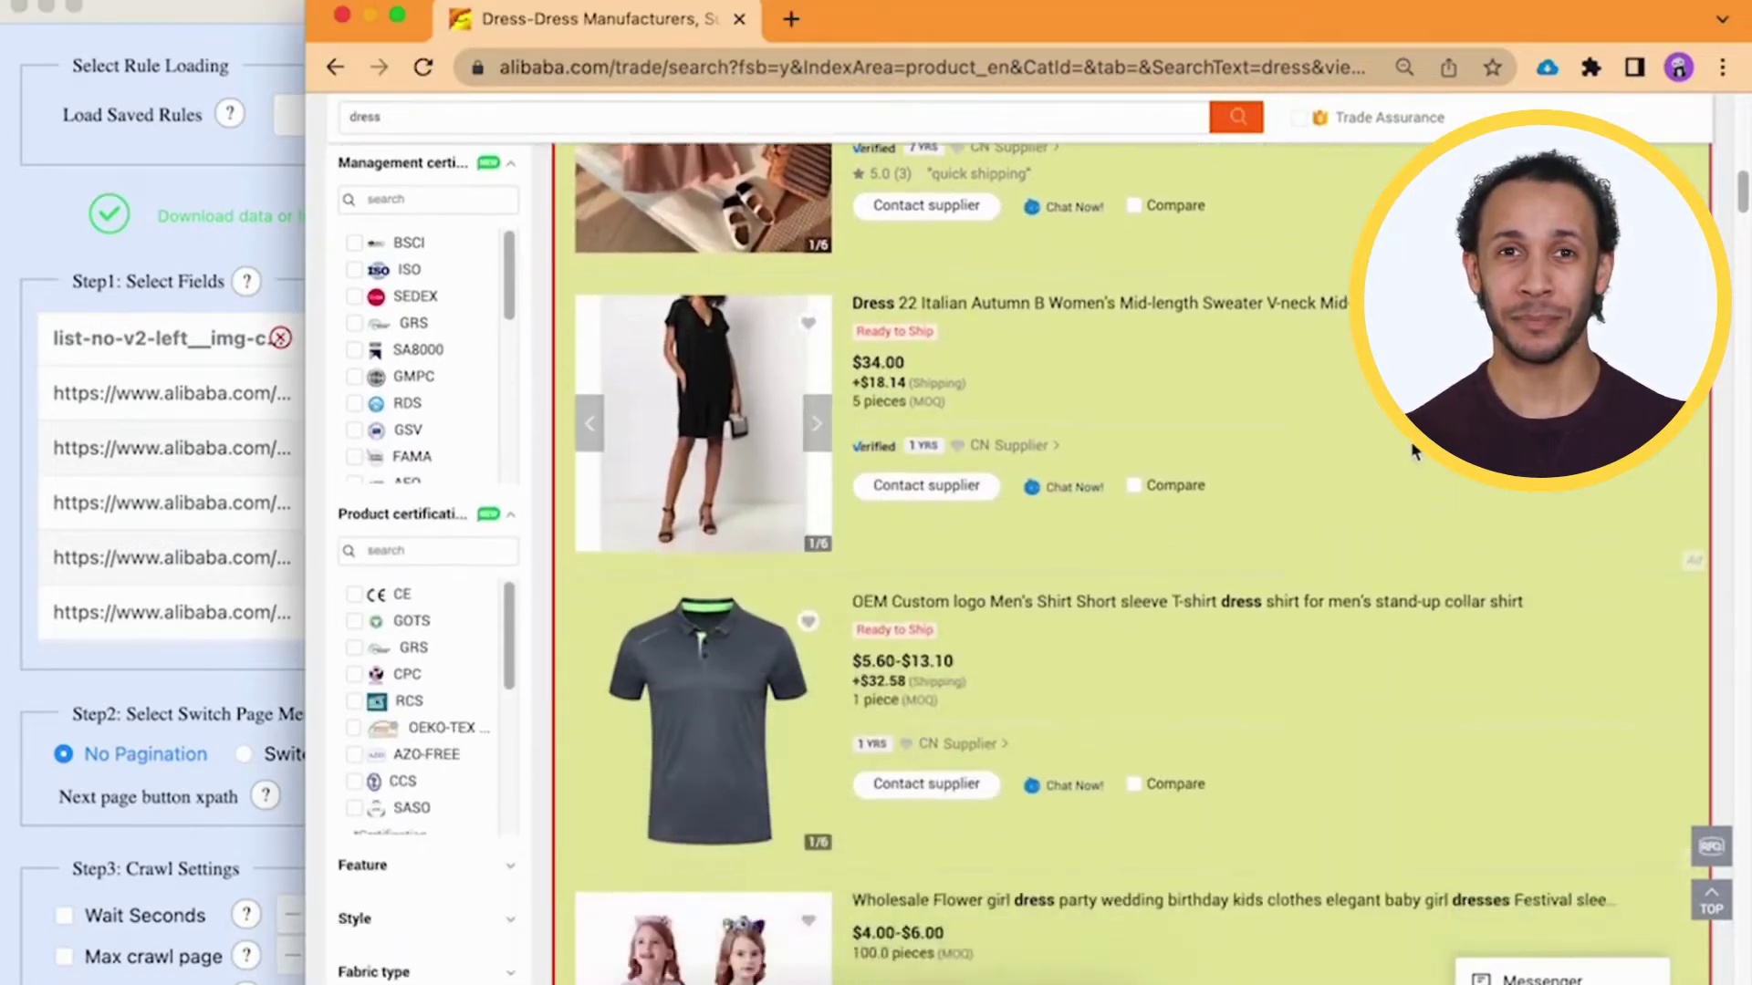
scroll(1045, 413, "down", 5)
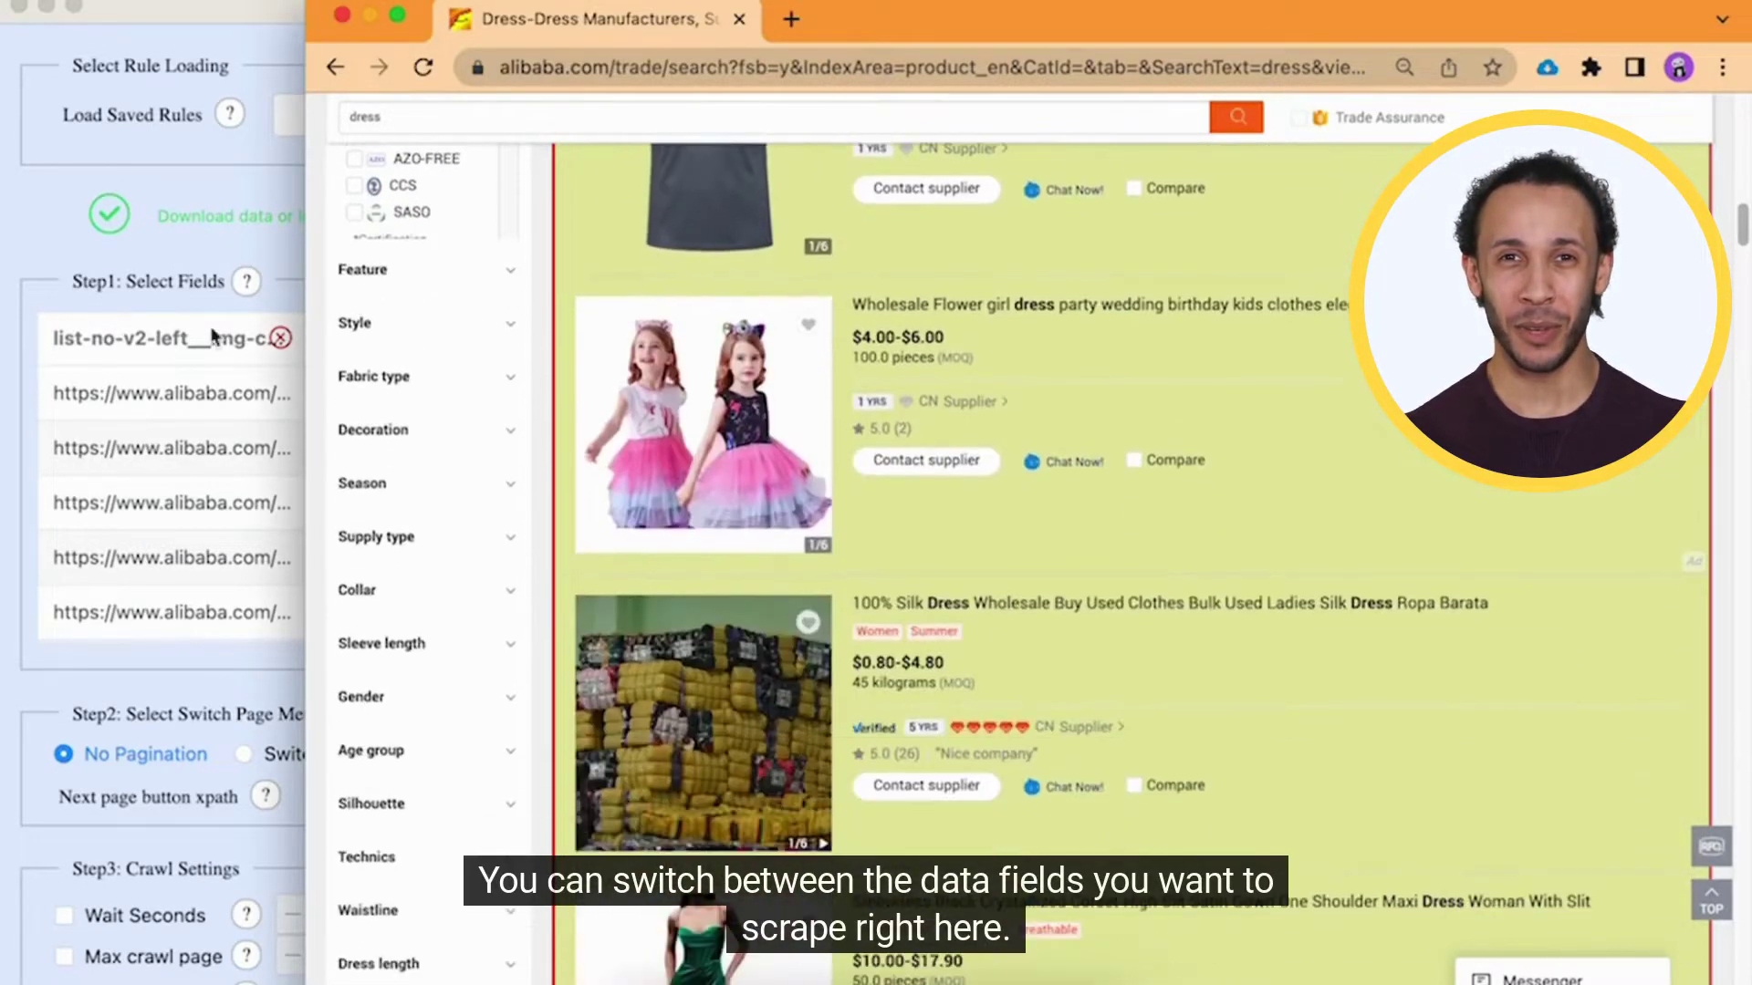
key("super+Tab")
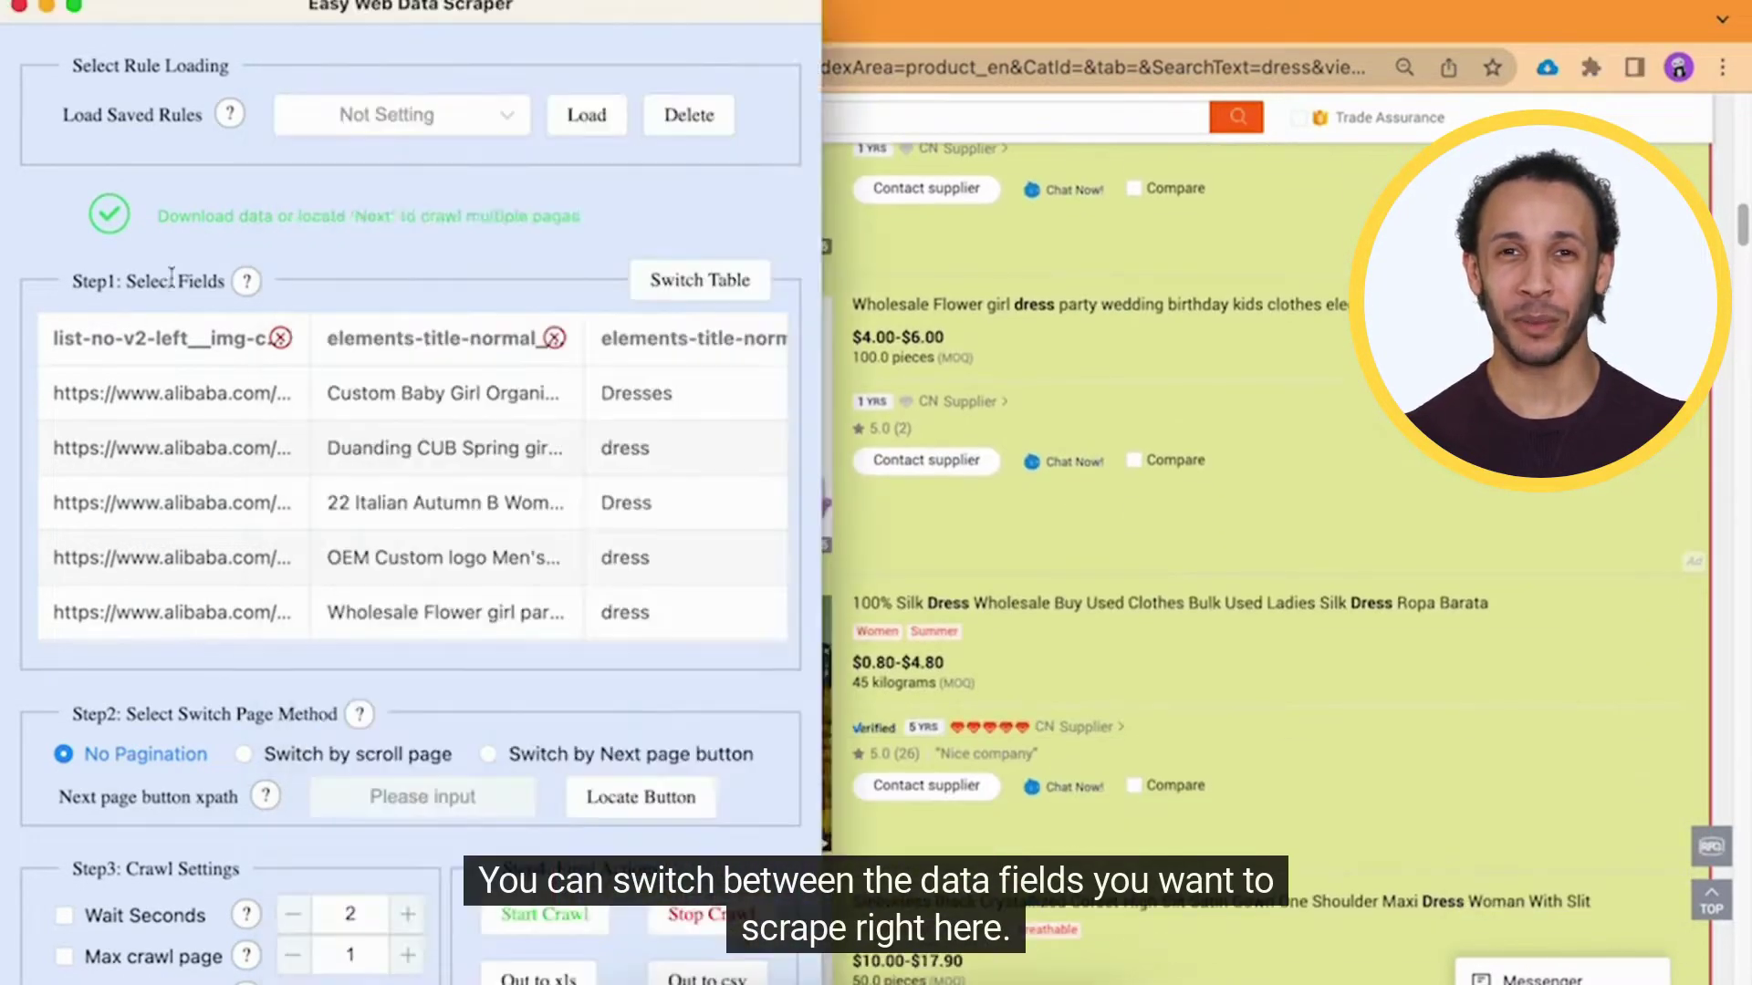
left_click(1281, 301)
scroll(1620, 898, "down", 10)
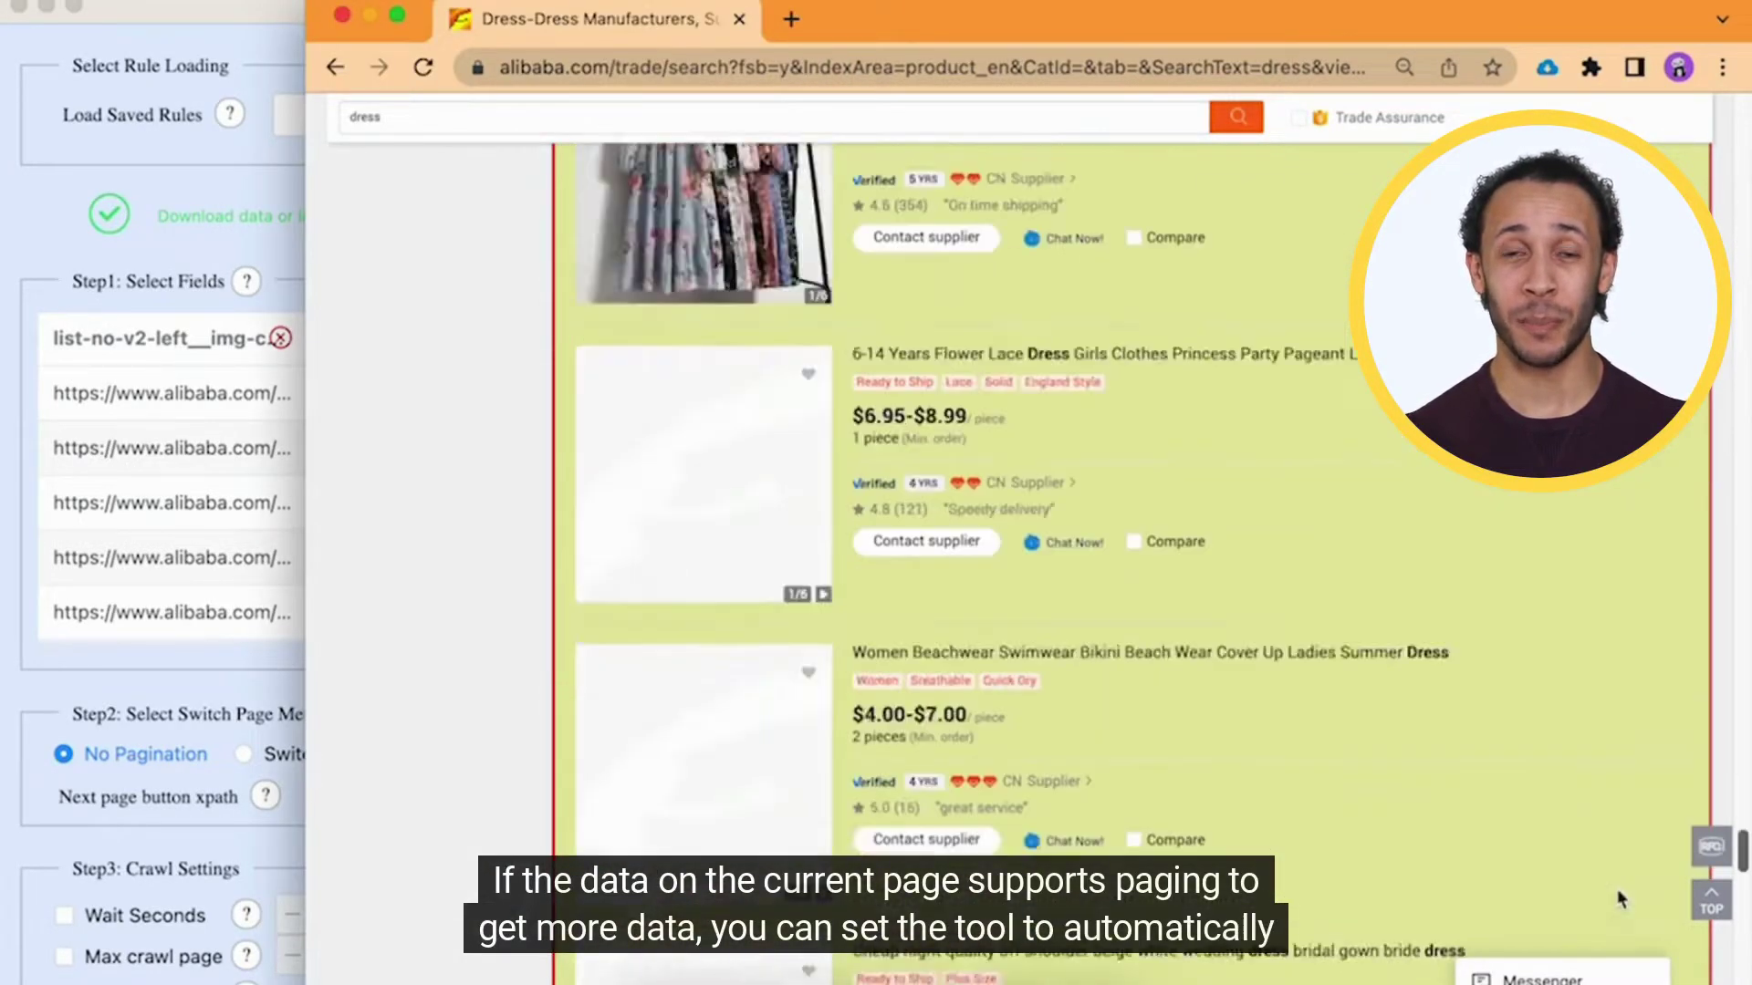
scroll(1620, 898, "down", 10)
scroll(1556, 748, "up", 3)
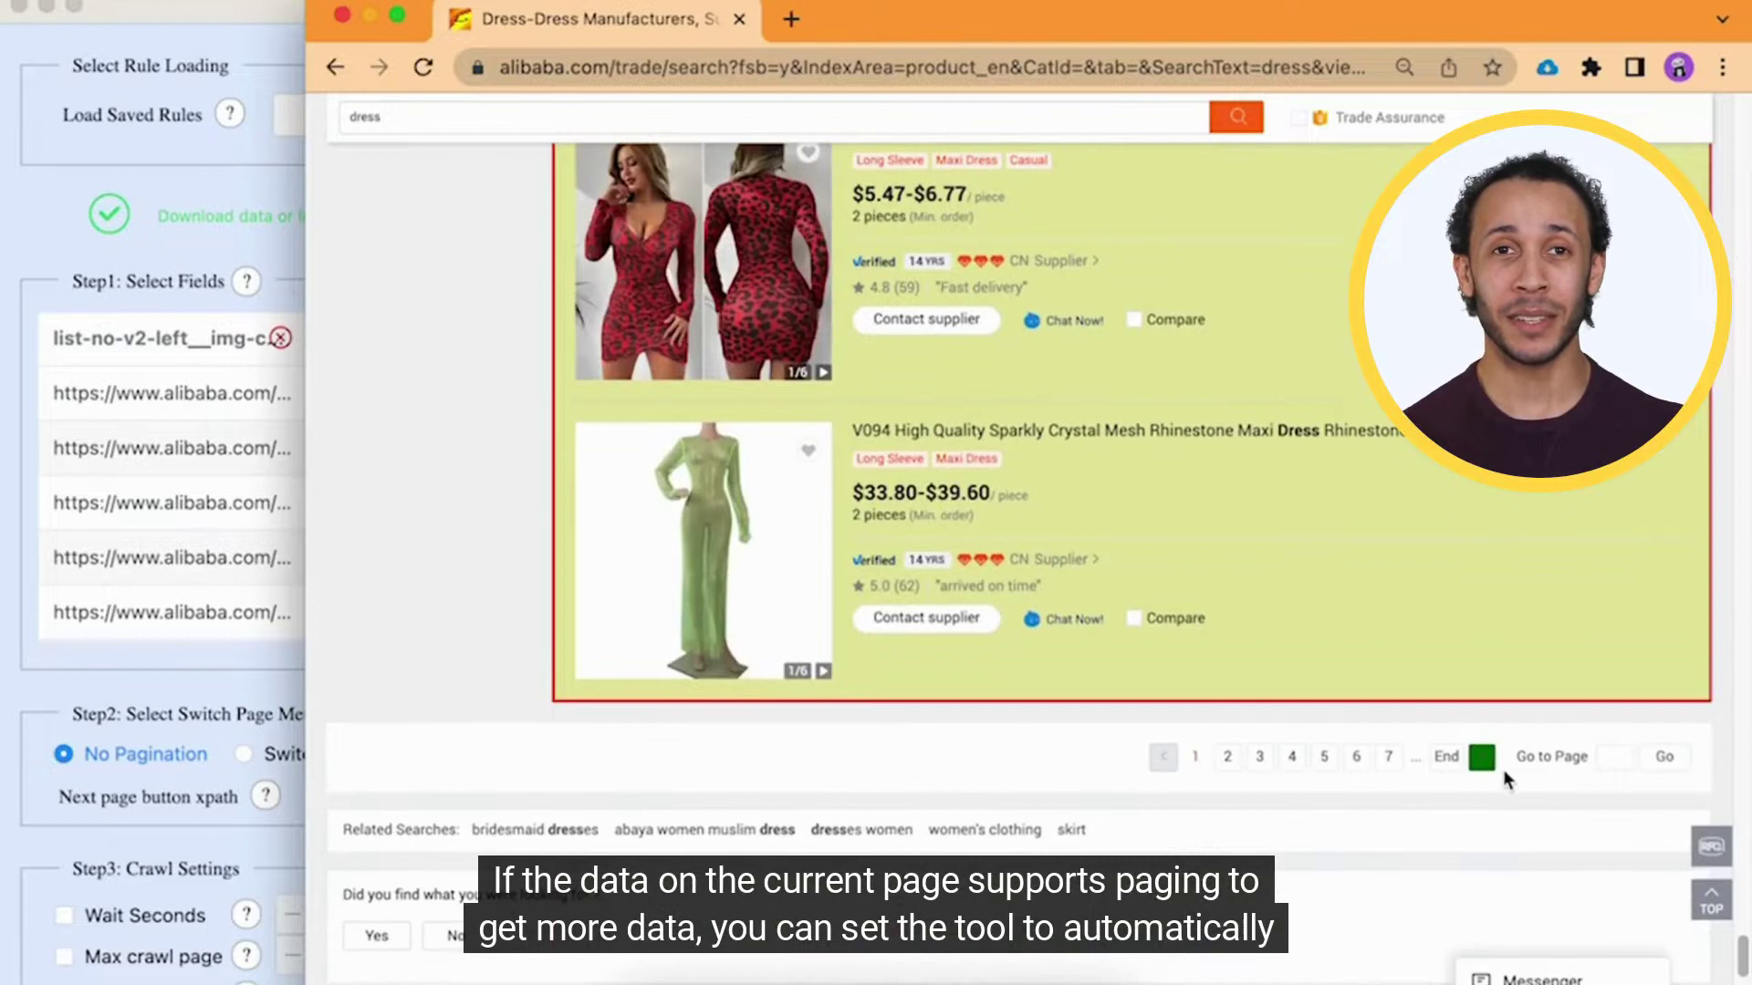
- Set Step2 paging to 'Switch by Next page button' and locate Alibaba's green Next button
left_click(177, 710)
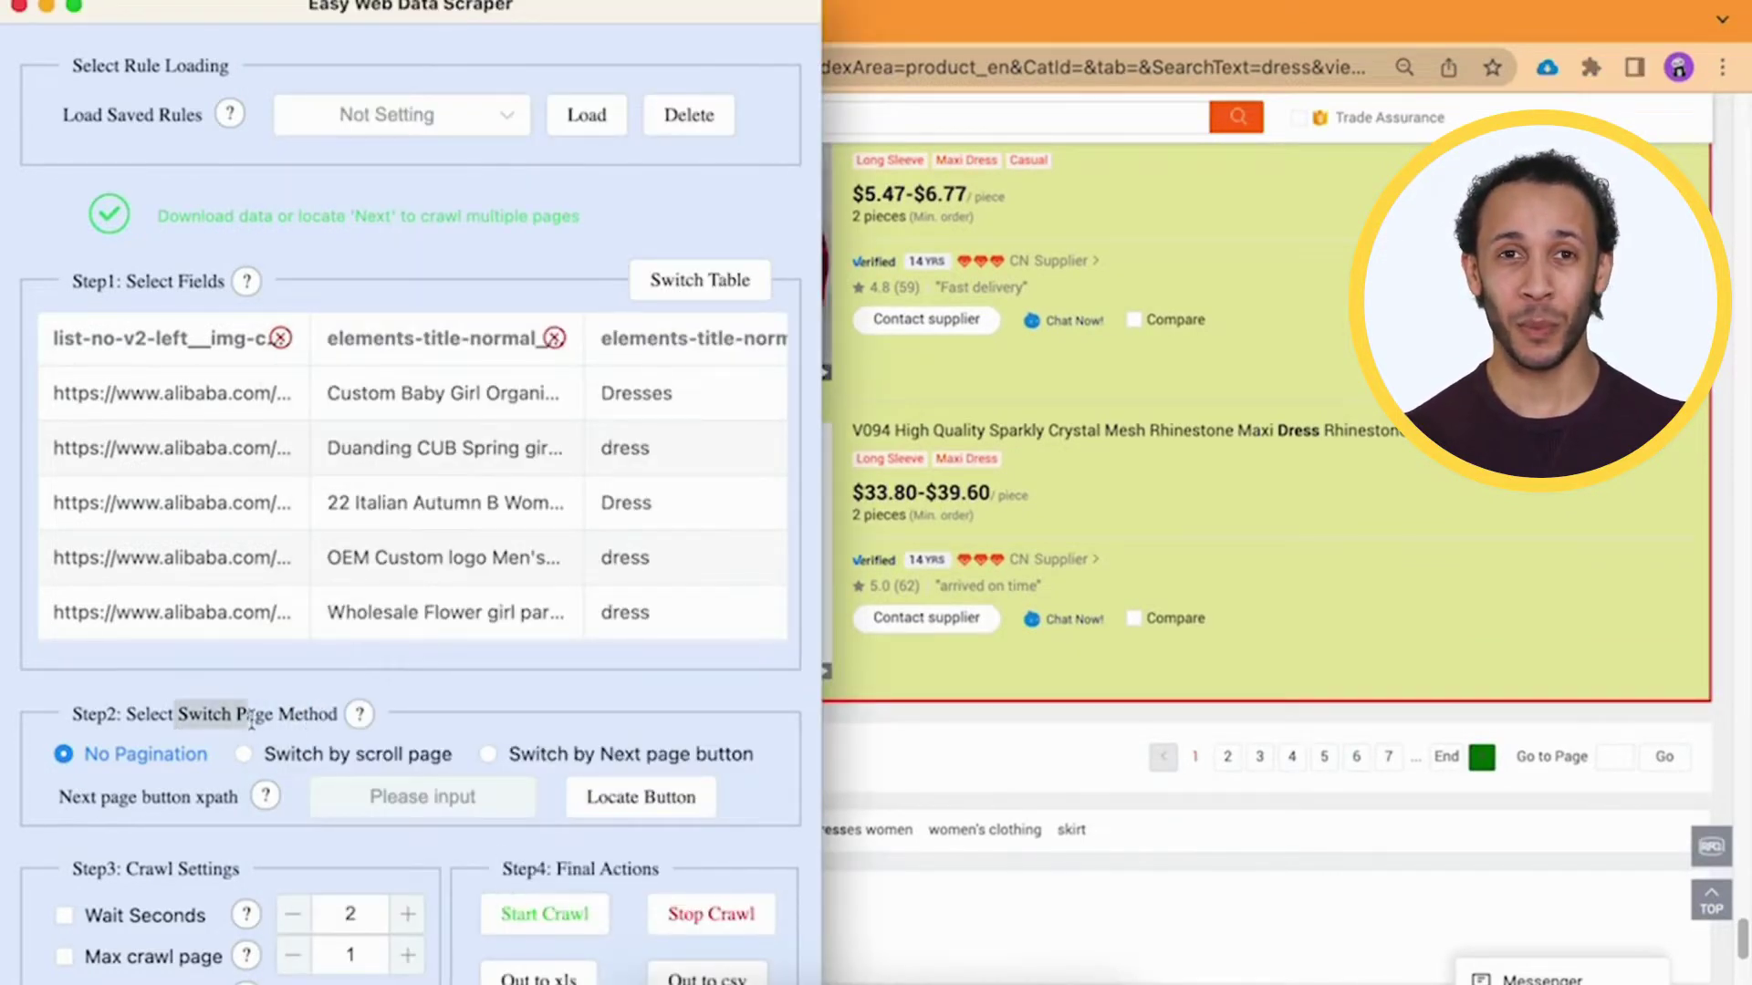
left_click_drag(251, 721, 316, 721)
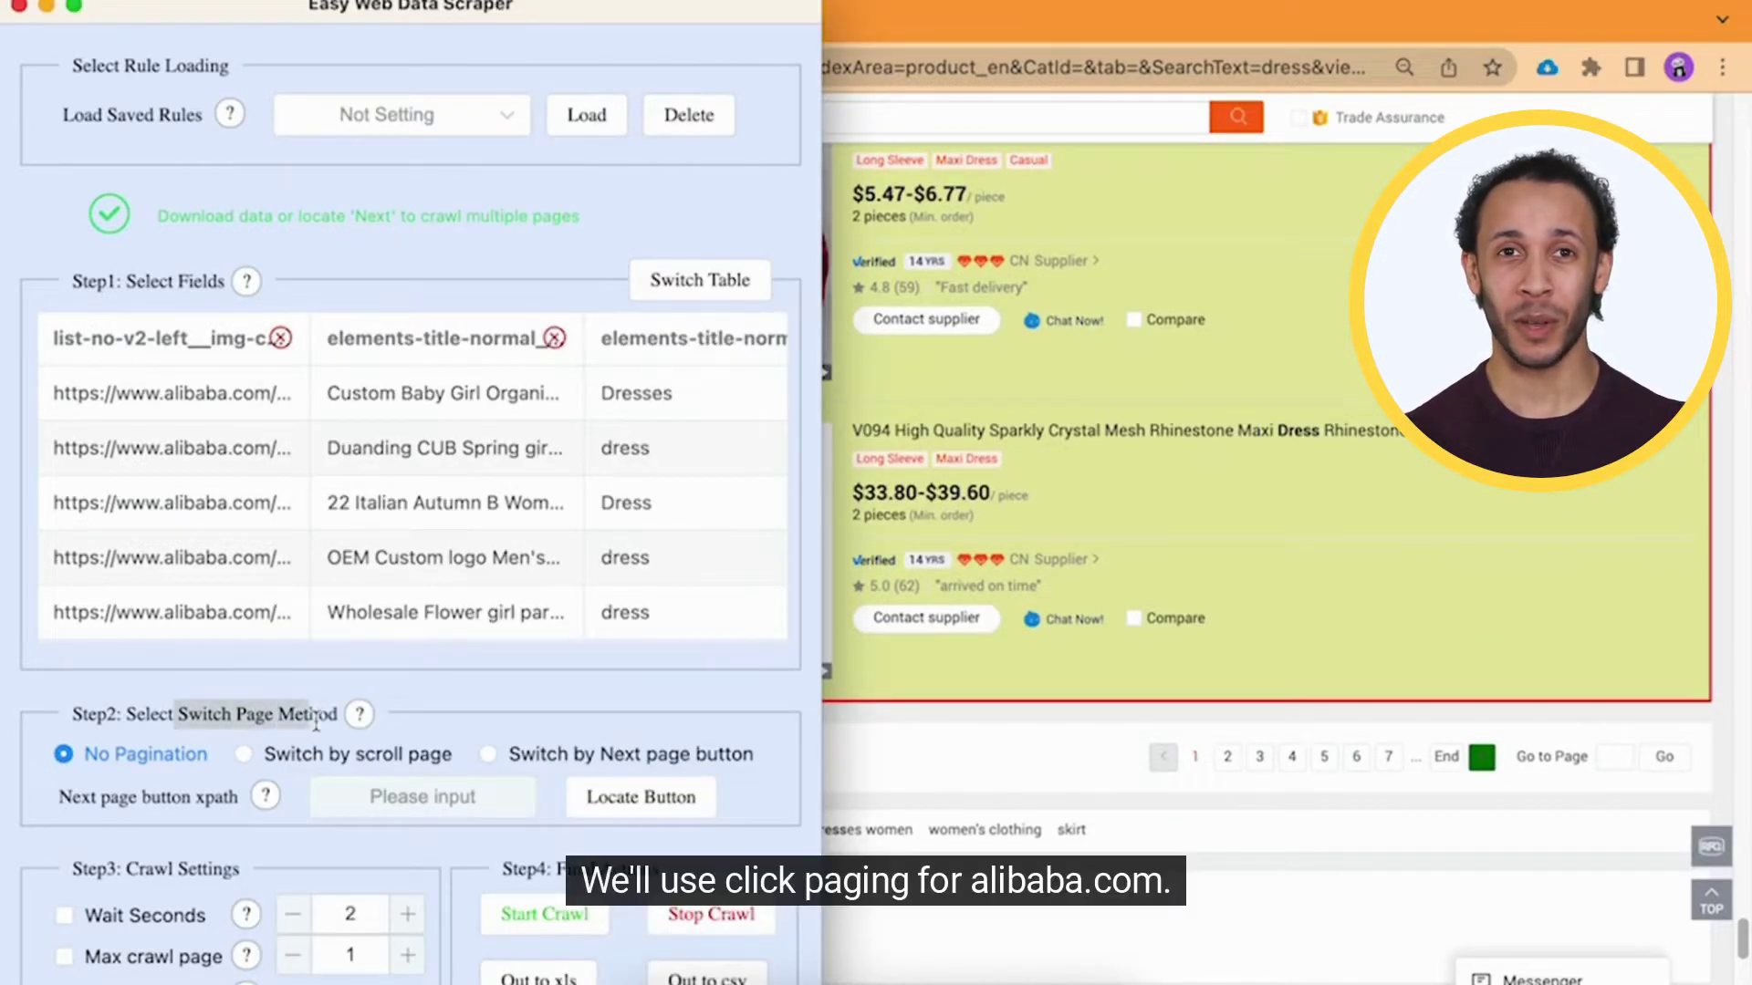
left_click(544, 759)
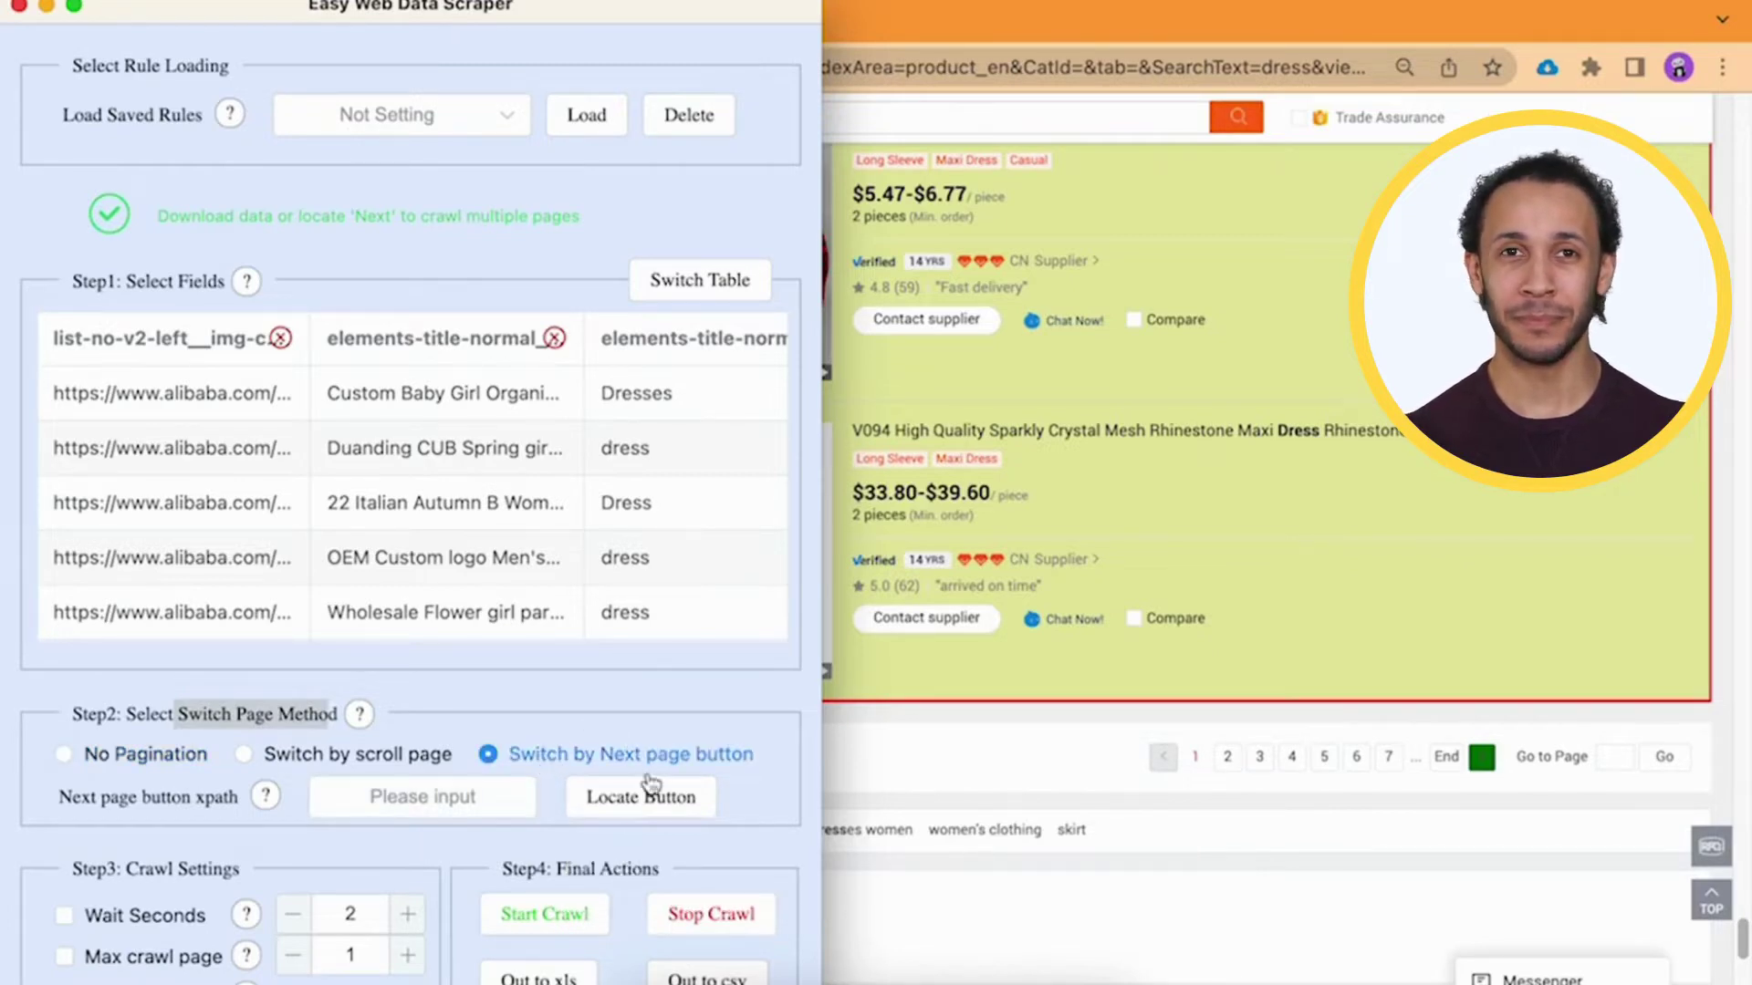
left_click(673, 806)
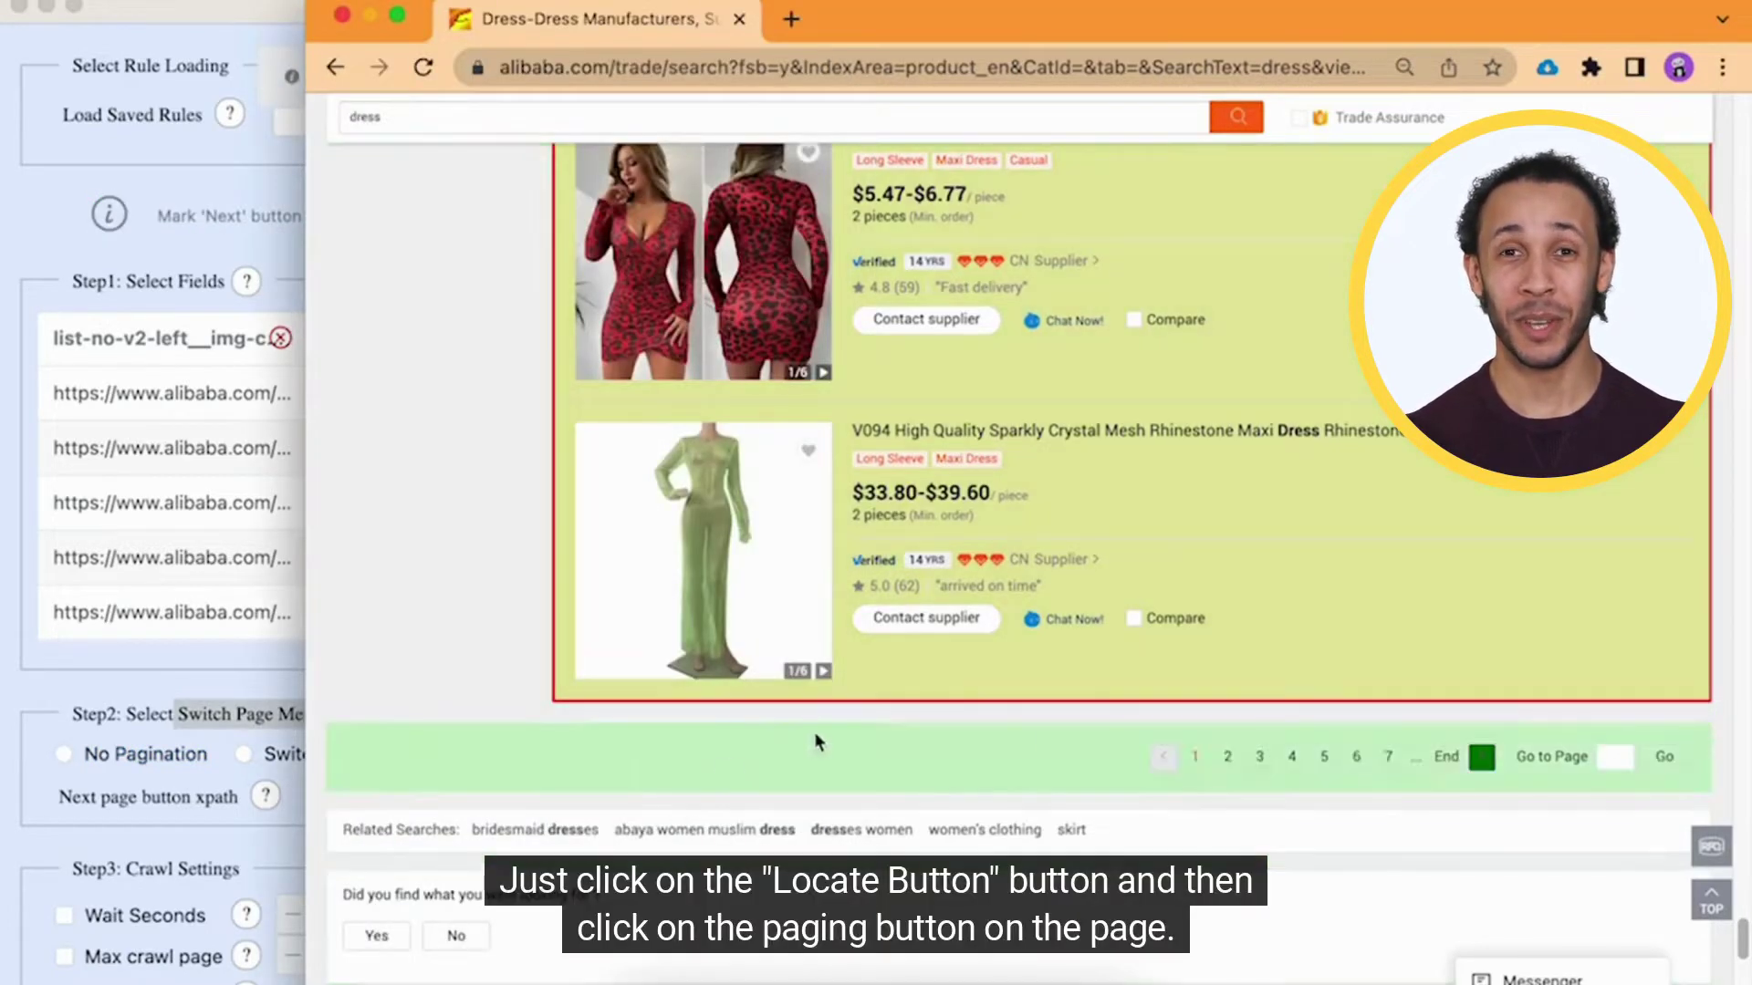
left_click(1487, 765)
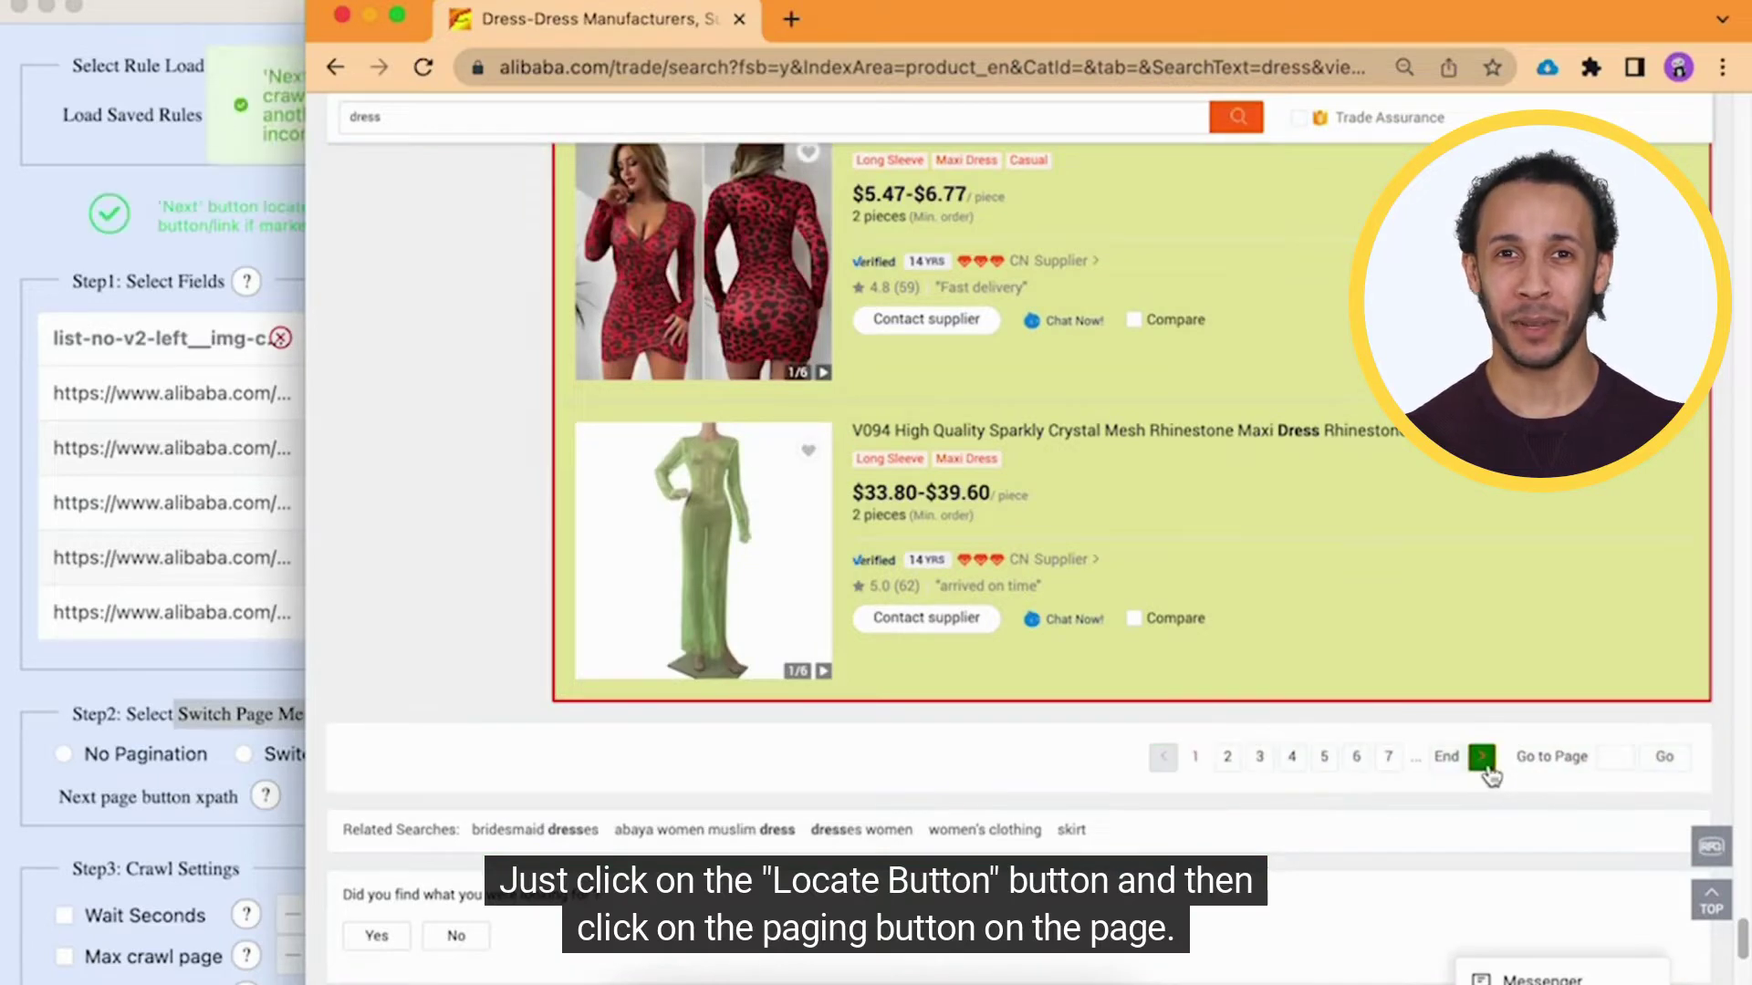
left_click(290, 514)
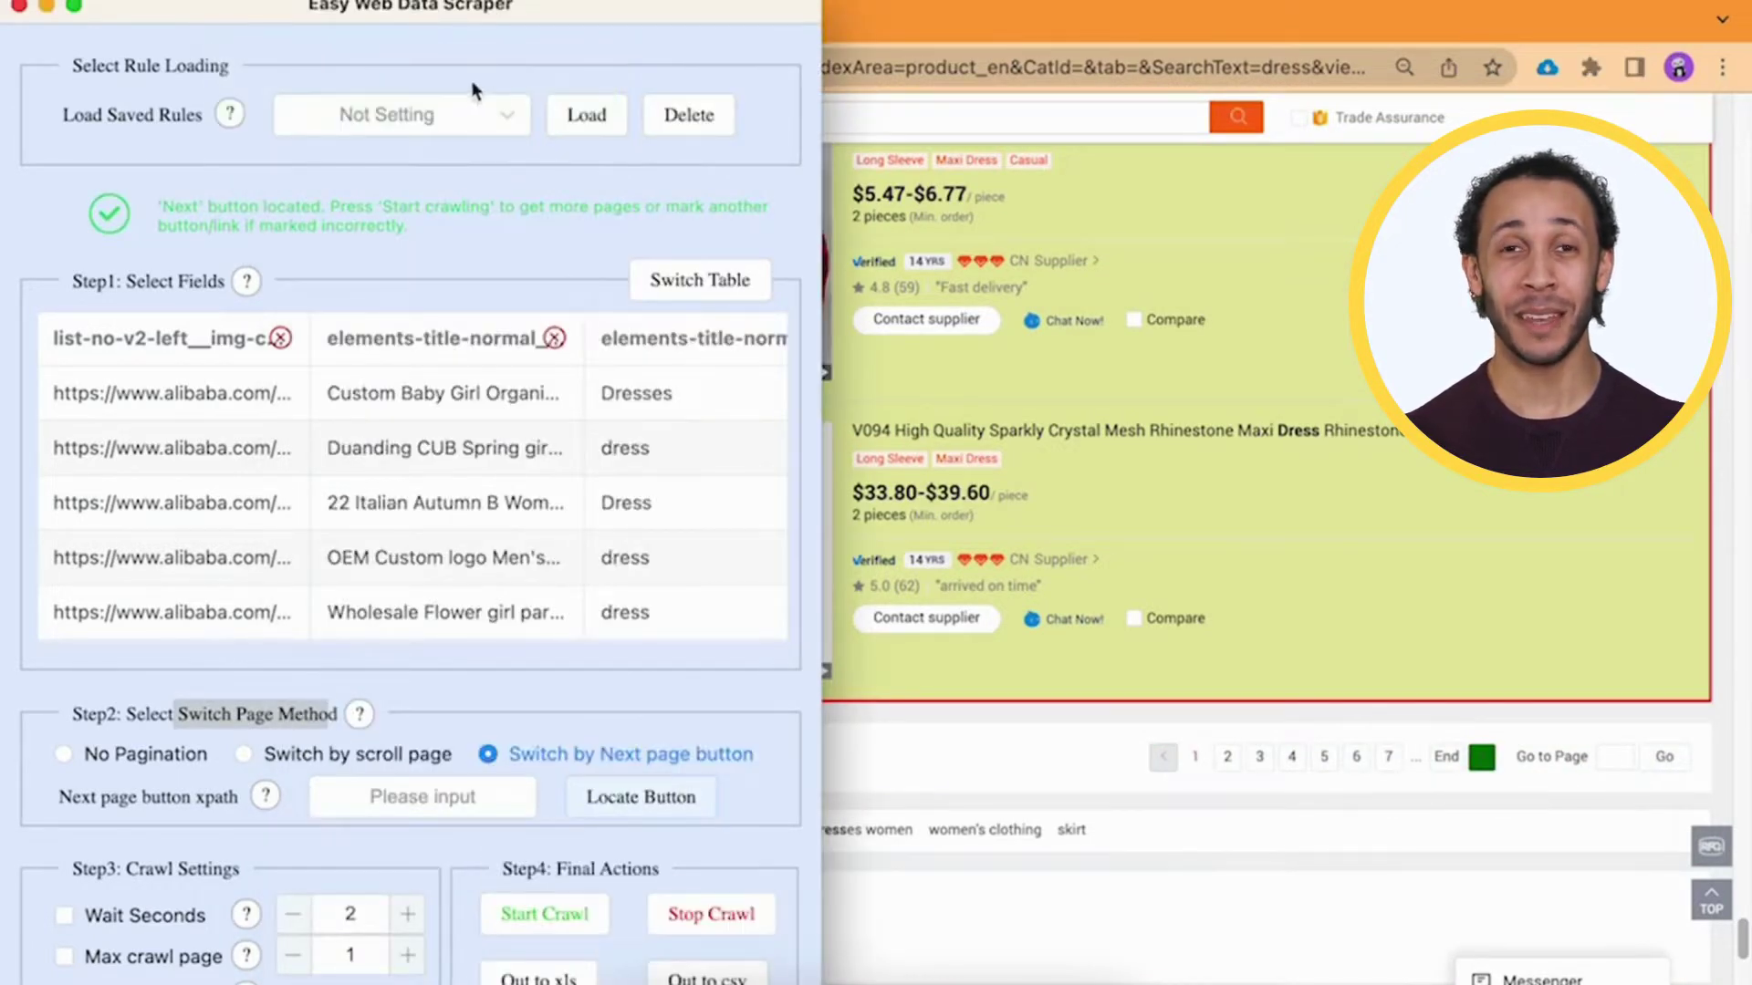
- Cap the crawl at 5 pages with a 4-second wait and start crawling
scroll(471, 682, "down", 3)
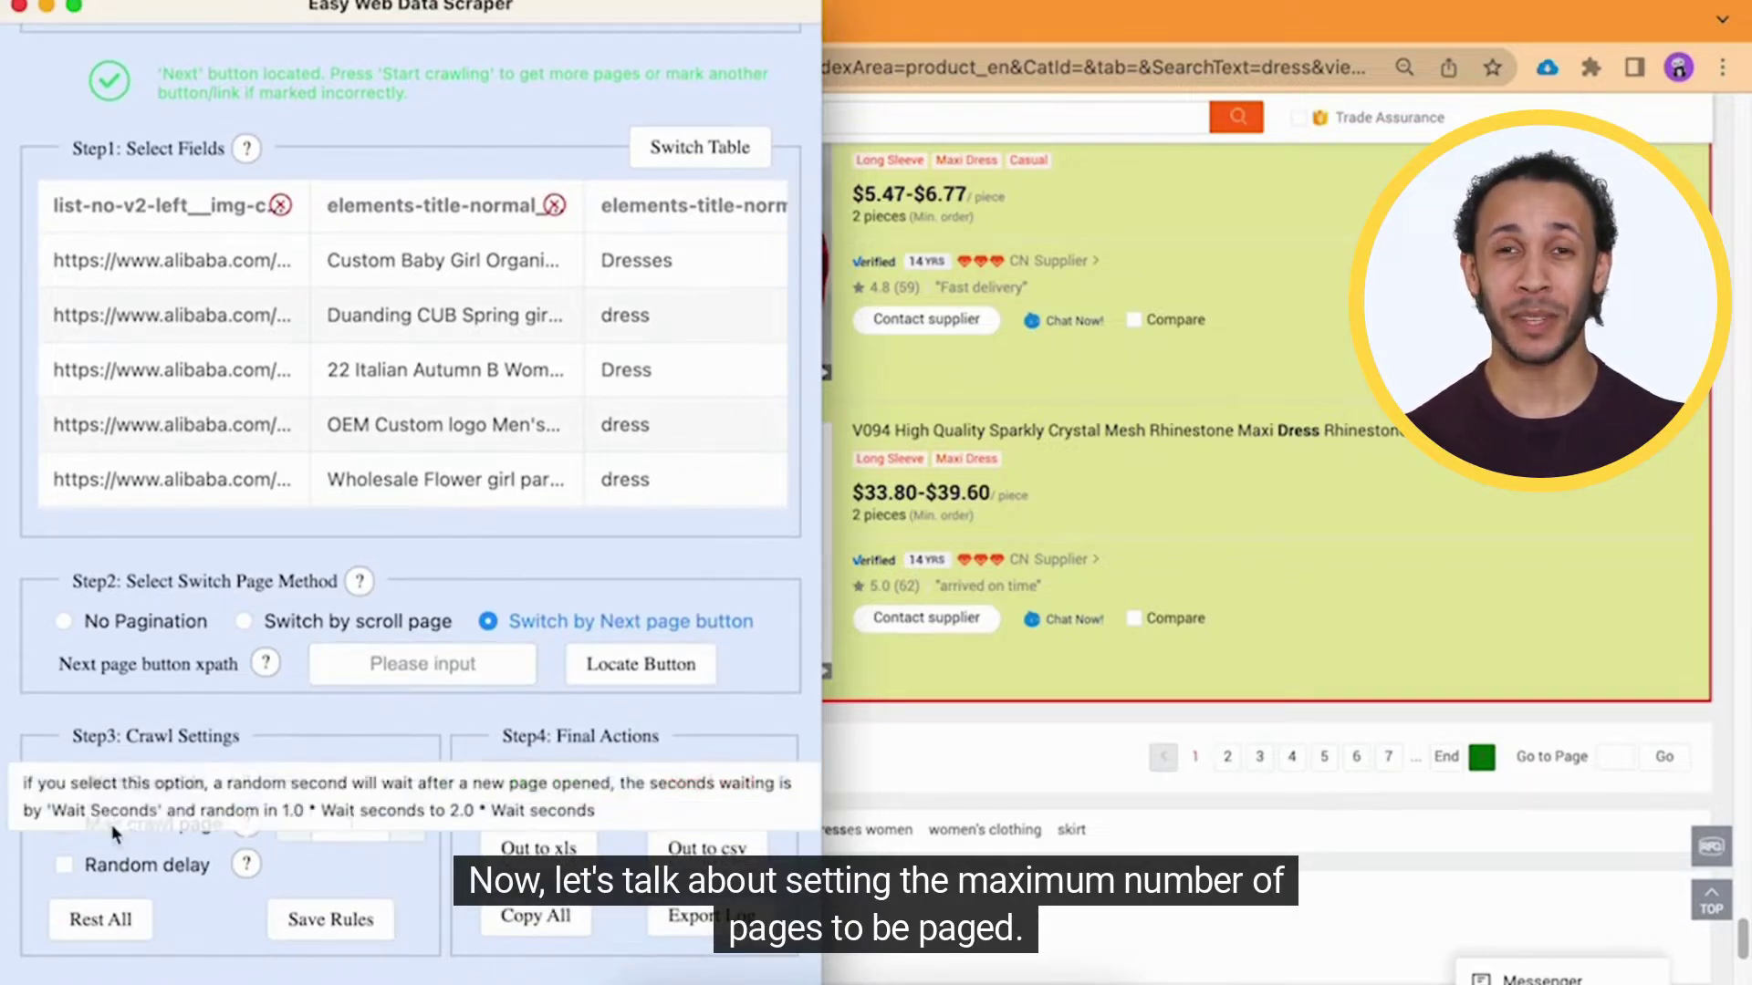
mouse_move(246, 826)
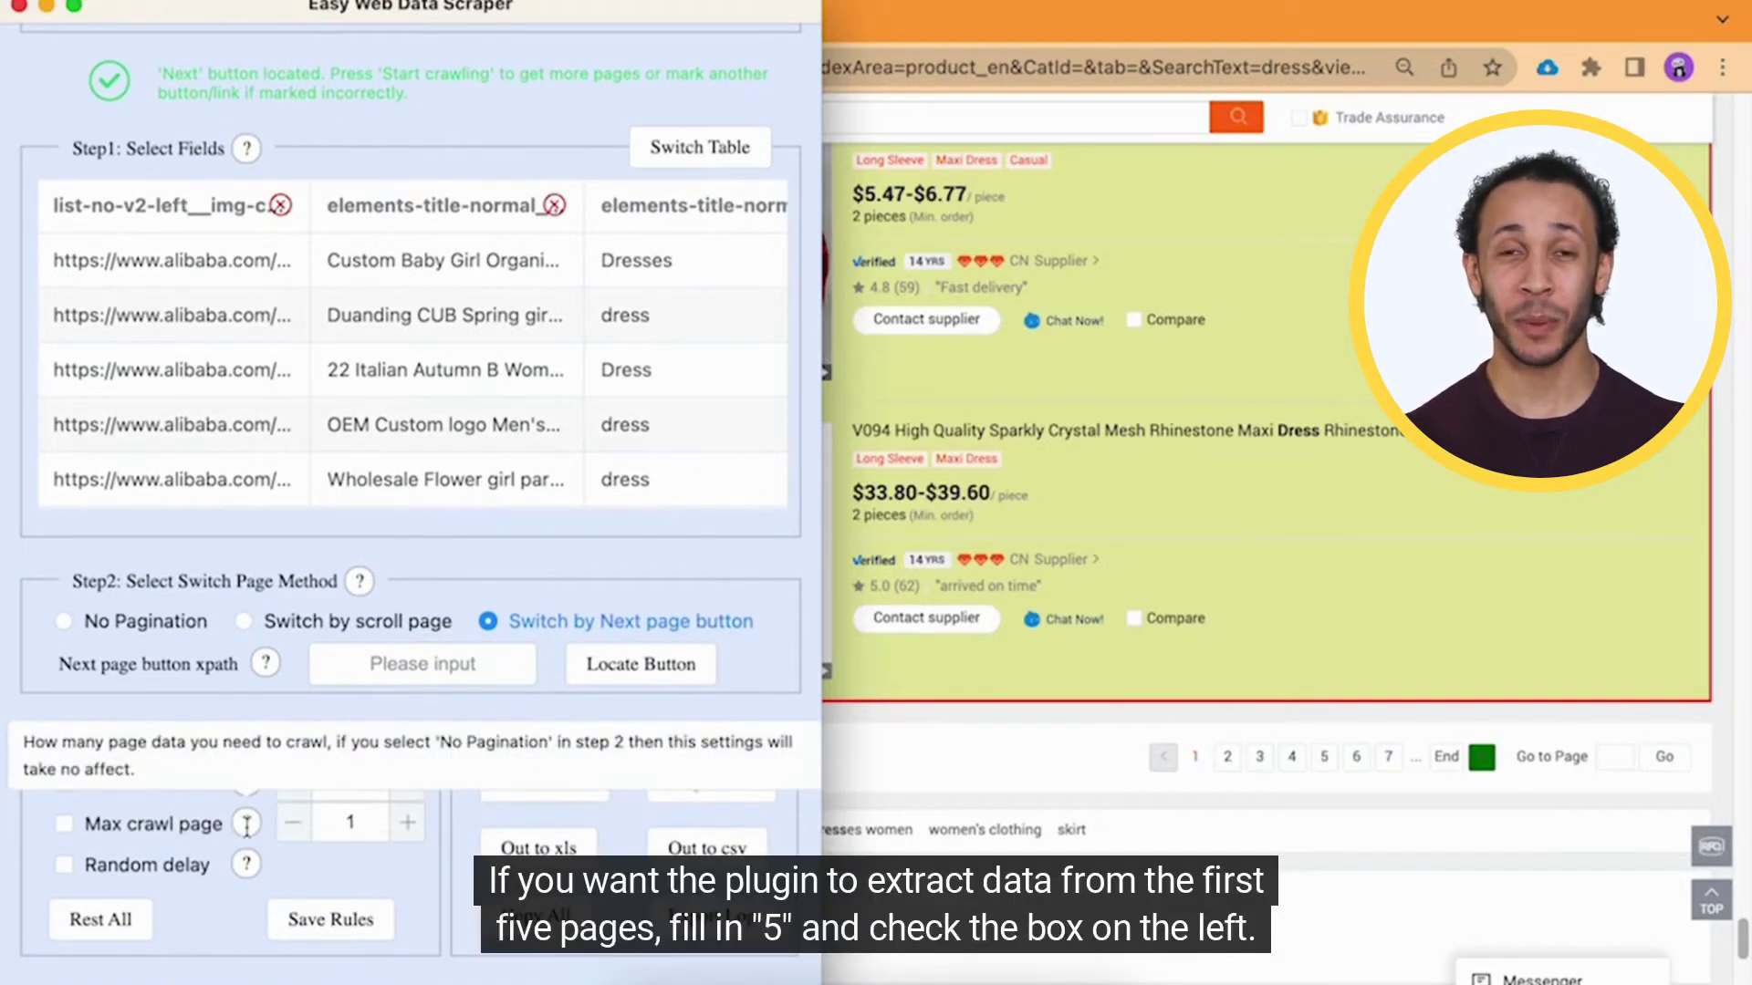
left_click(349, 823)
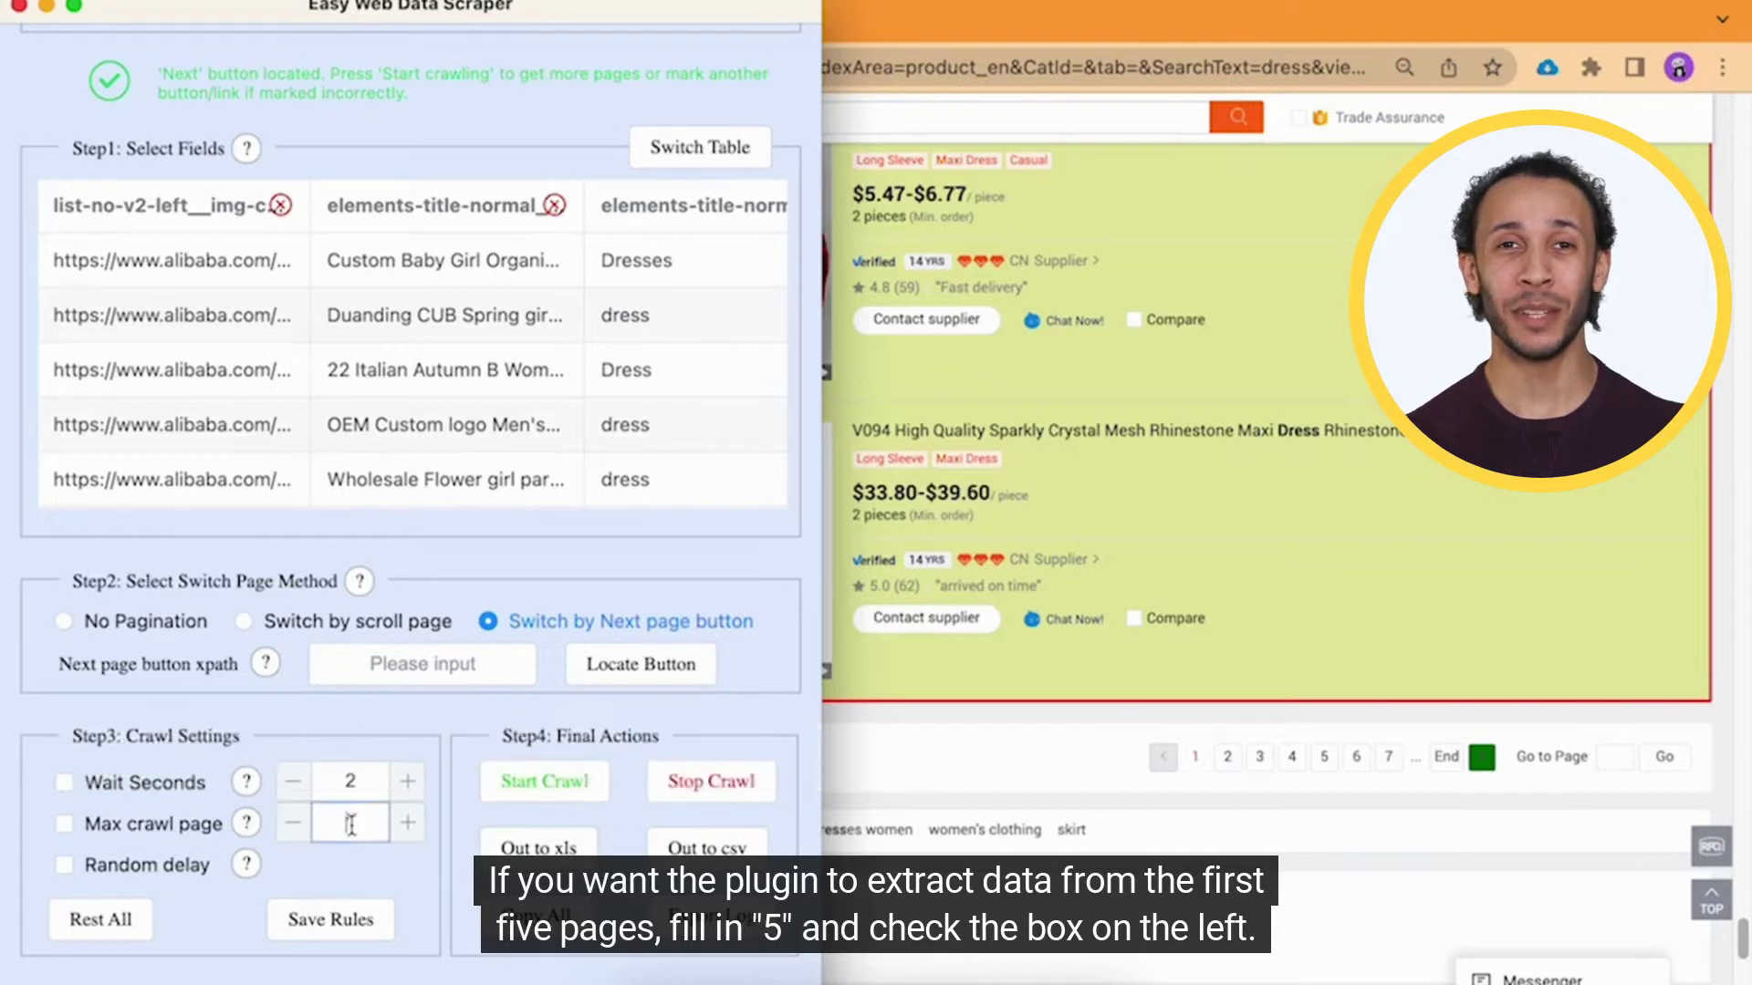
type("5")
left_click(207, 829)
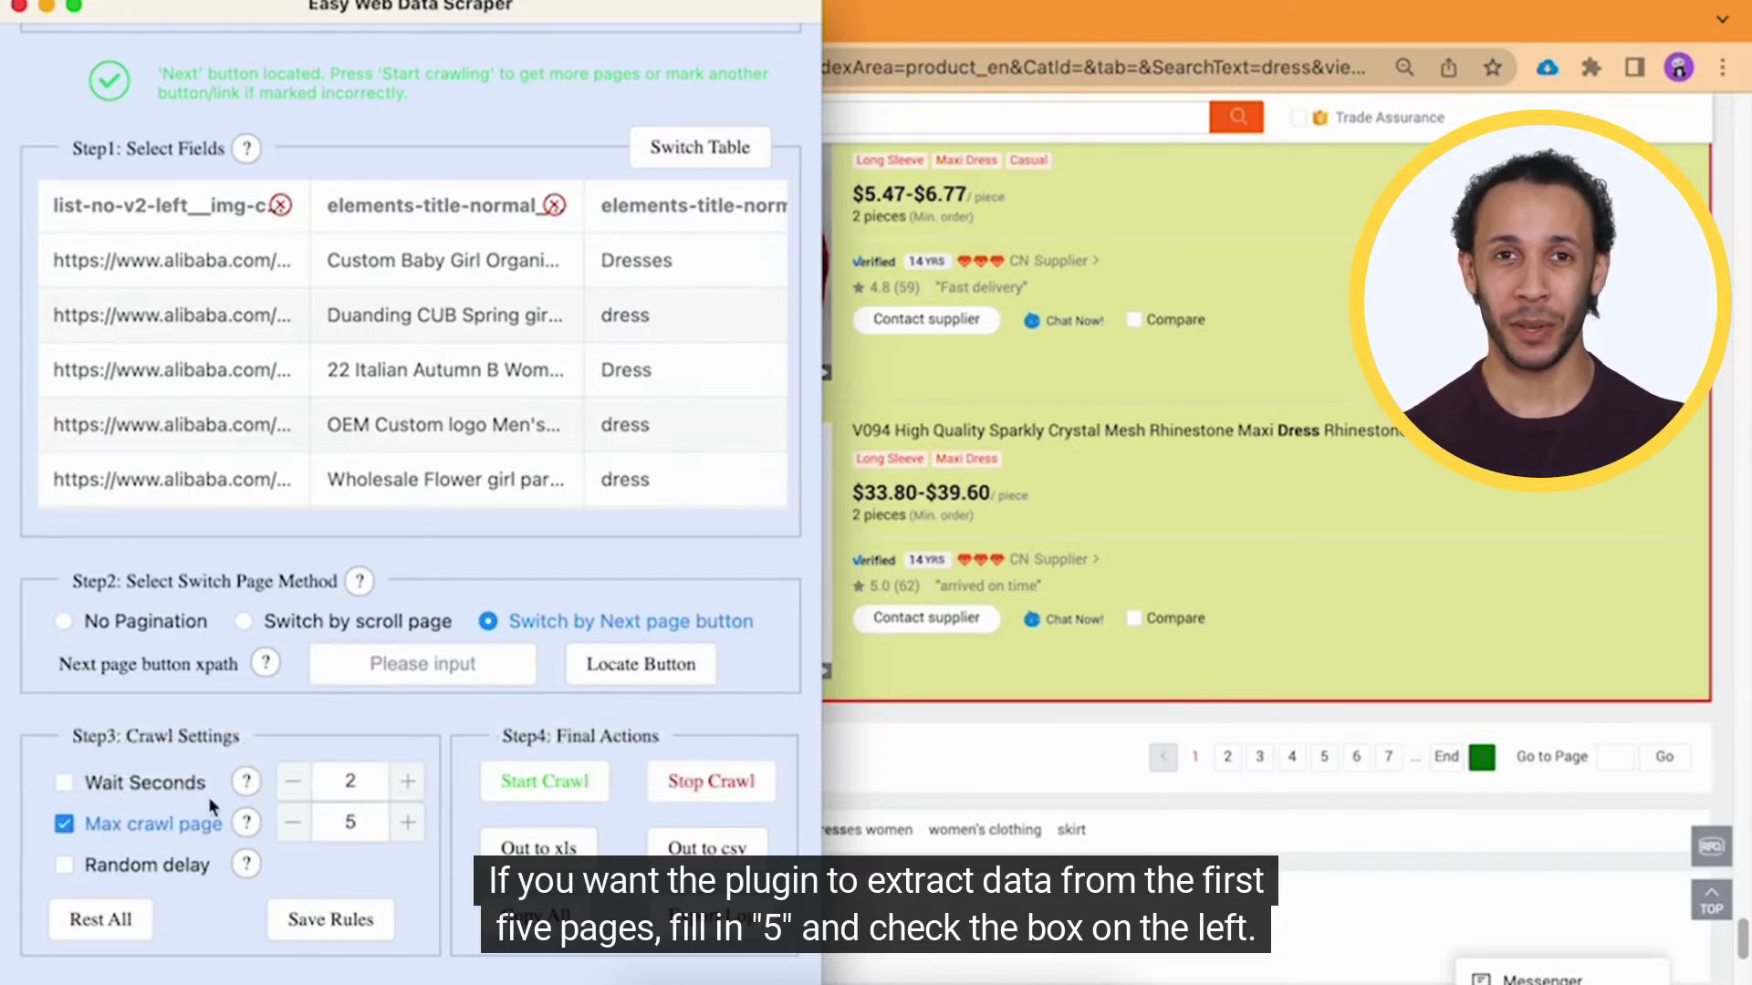
left_click(352, 783)
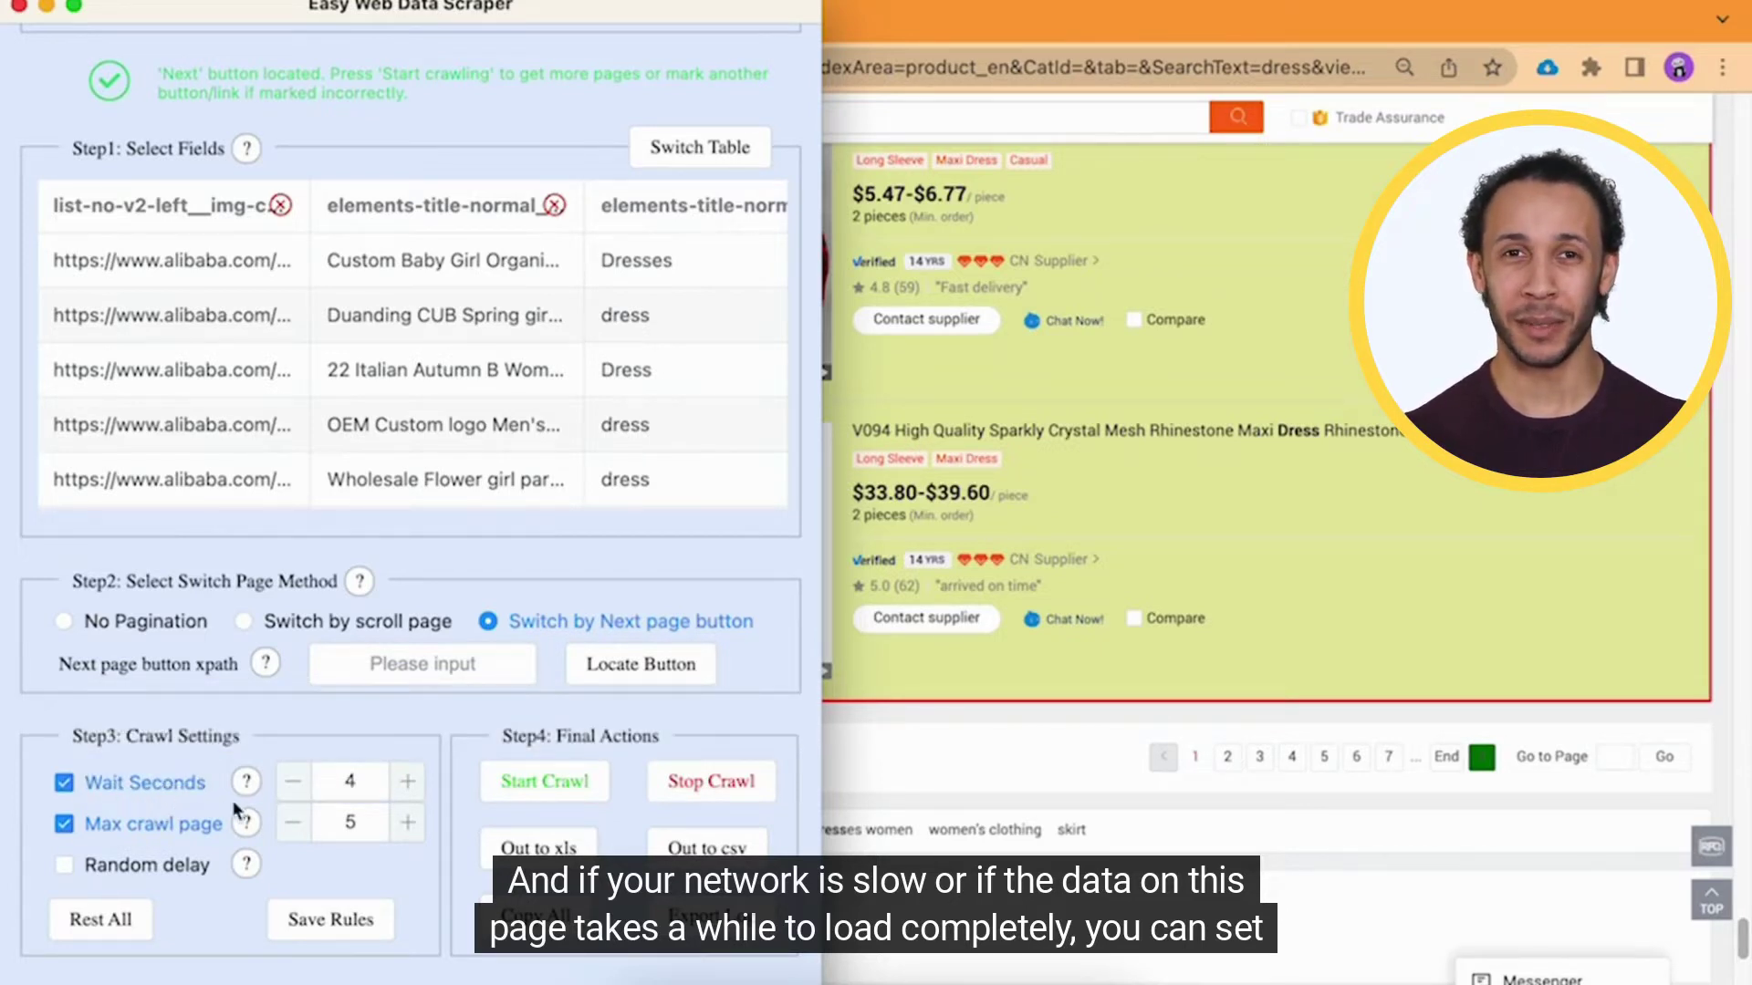
left_click(519, 784)
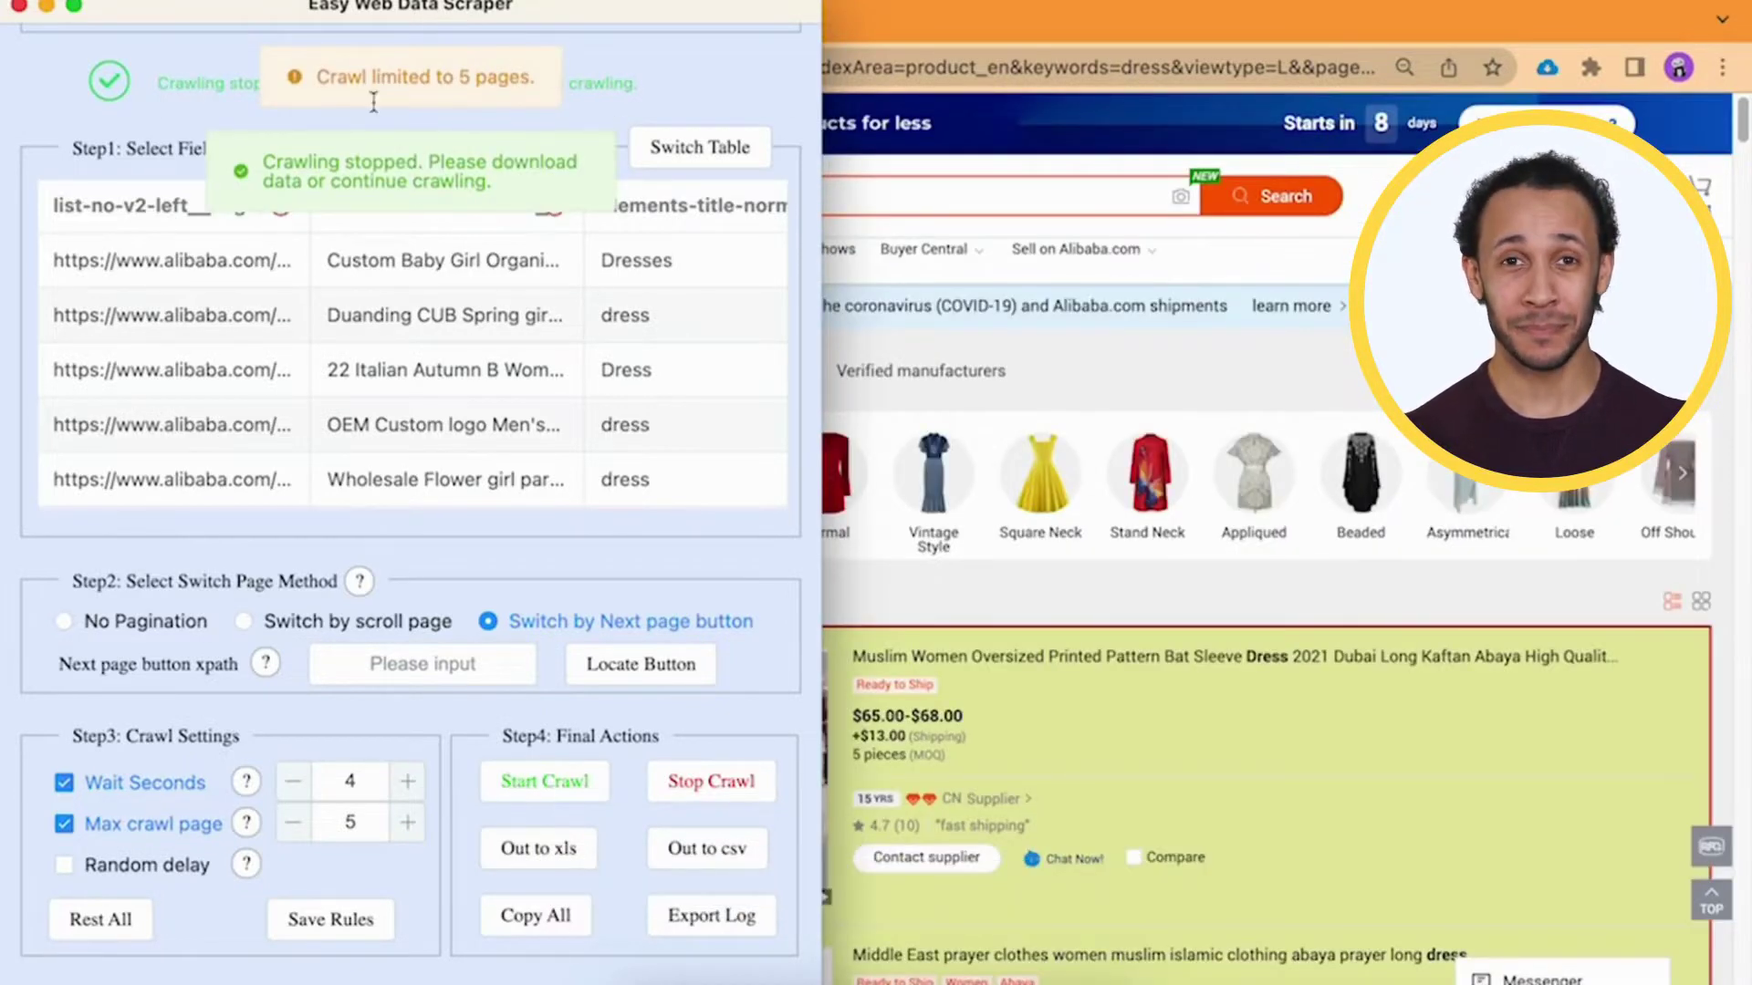
left_click(725, 862)
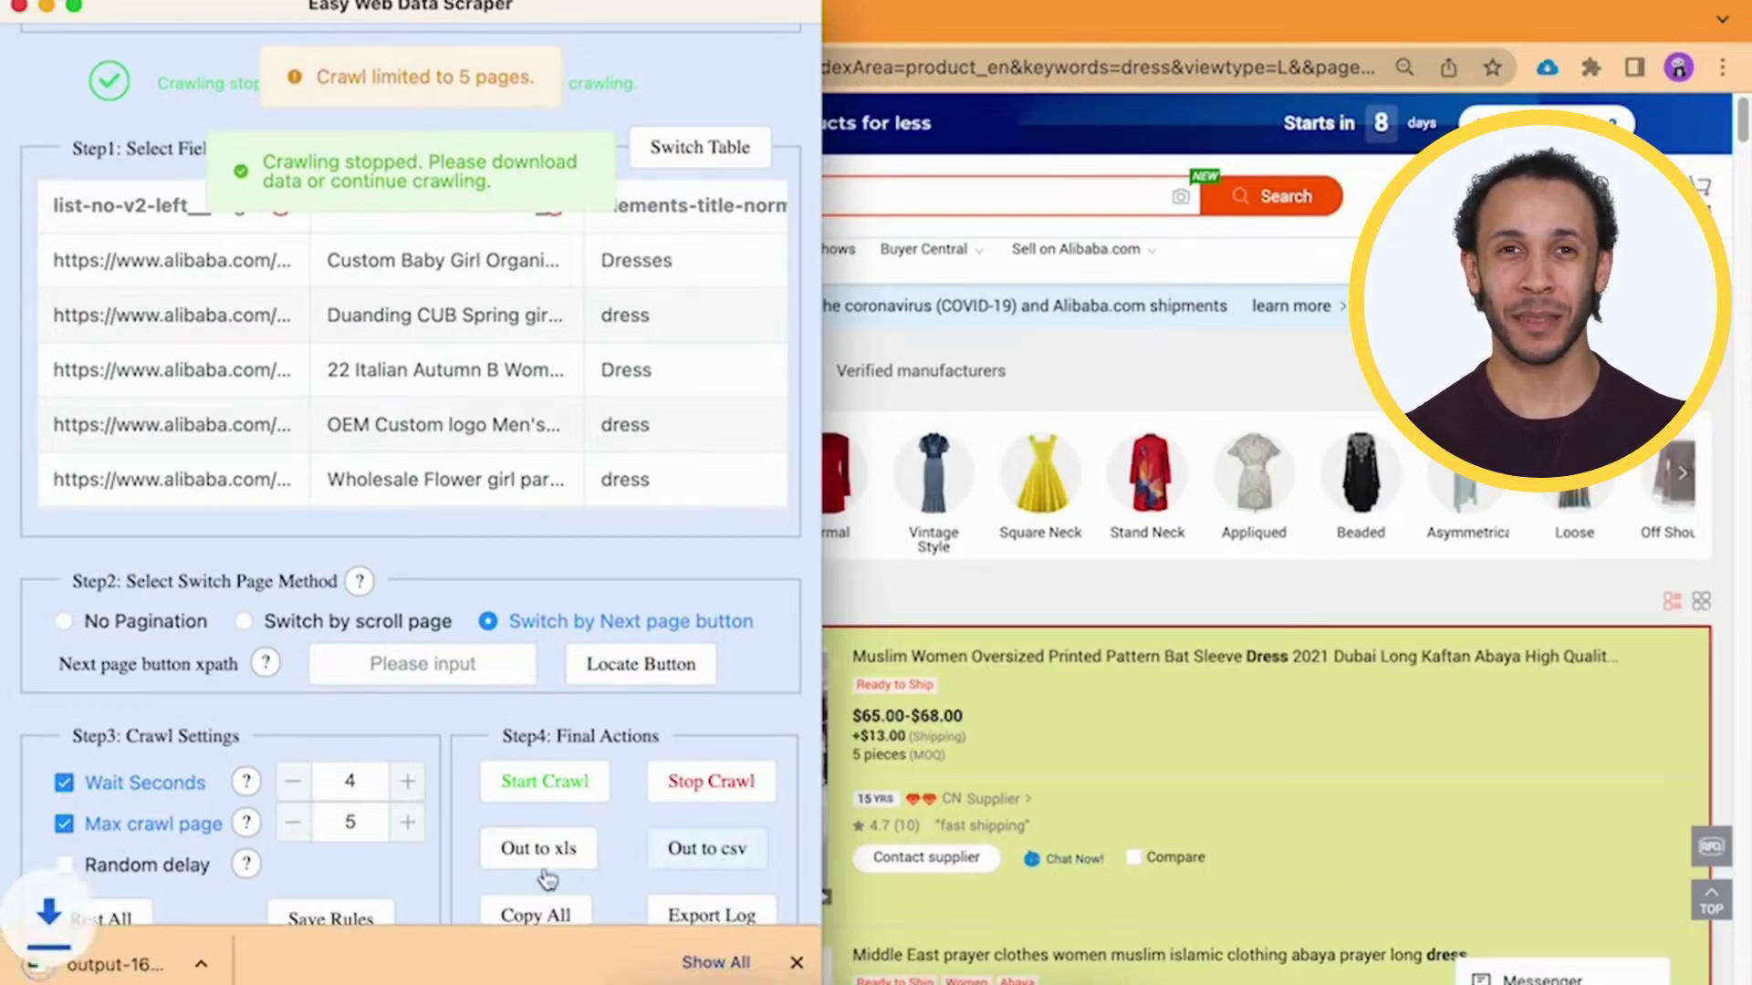
left_click(208, 964)
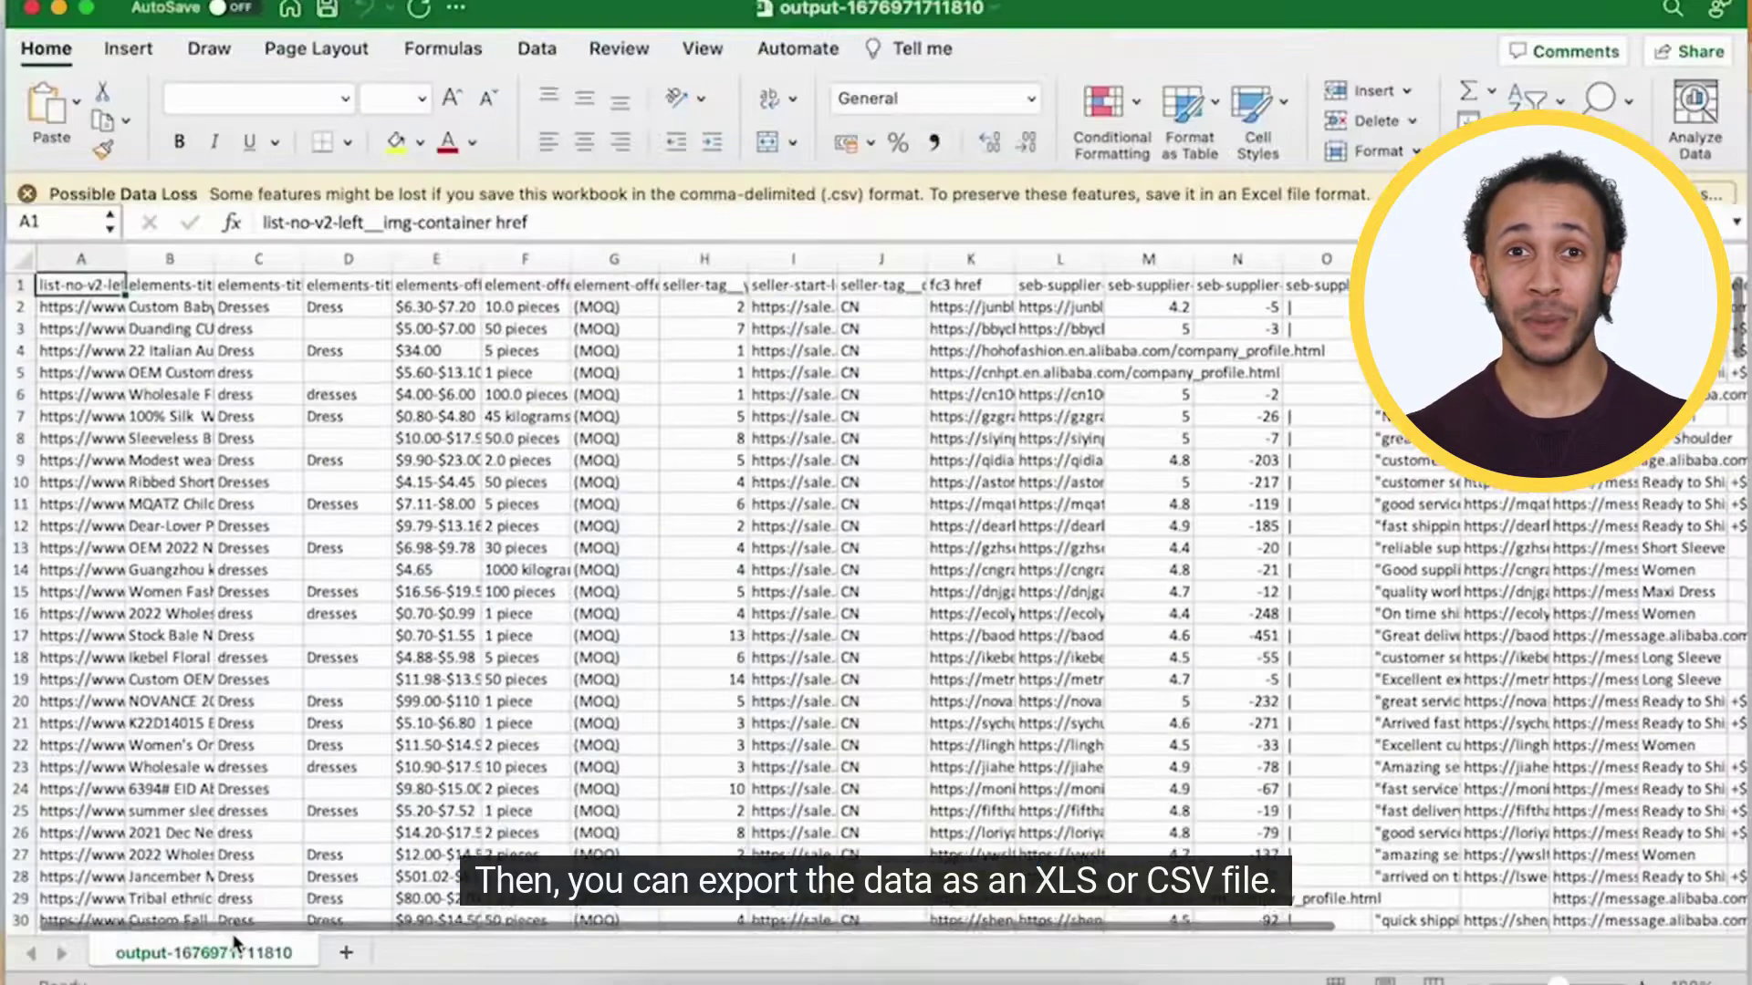
scroll(522, 698, "down", 1)
scroll(523, 698, "right", 3)
scroll(523, 698, "right", 6)
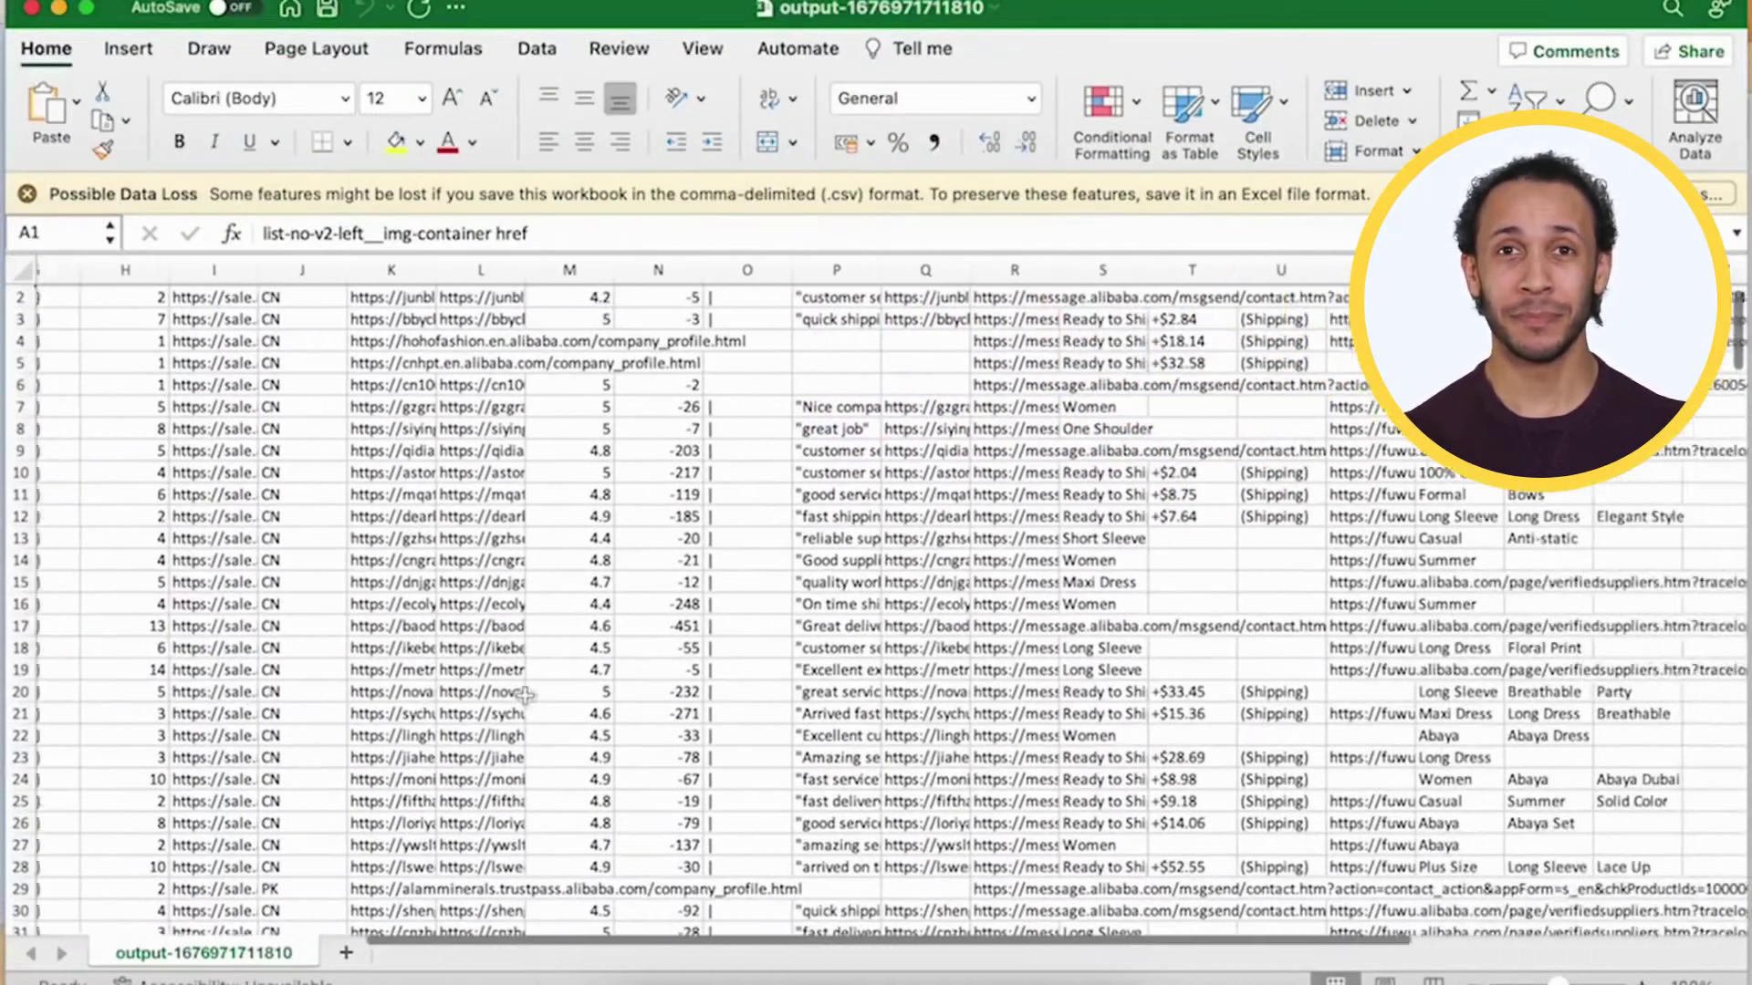
scroll(456, 620, "left", 8)
scroll(456, 620, "up", 1)
scroll(385, 539, "left", 2)
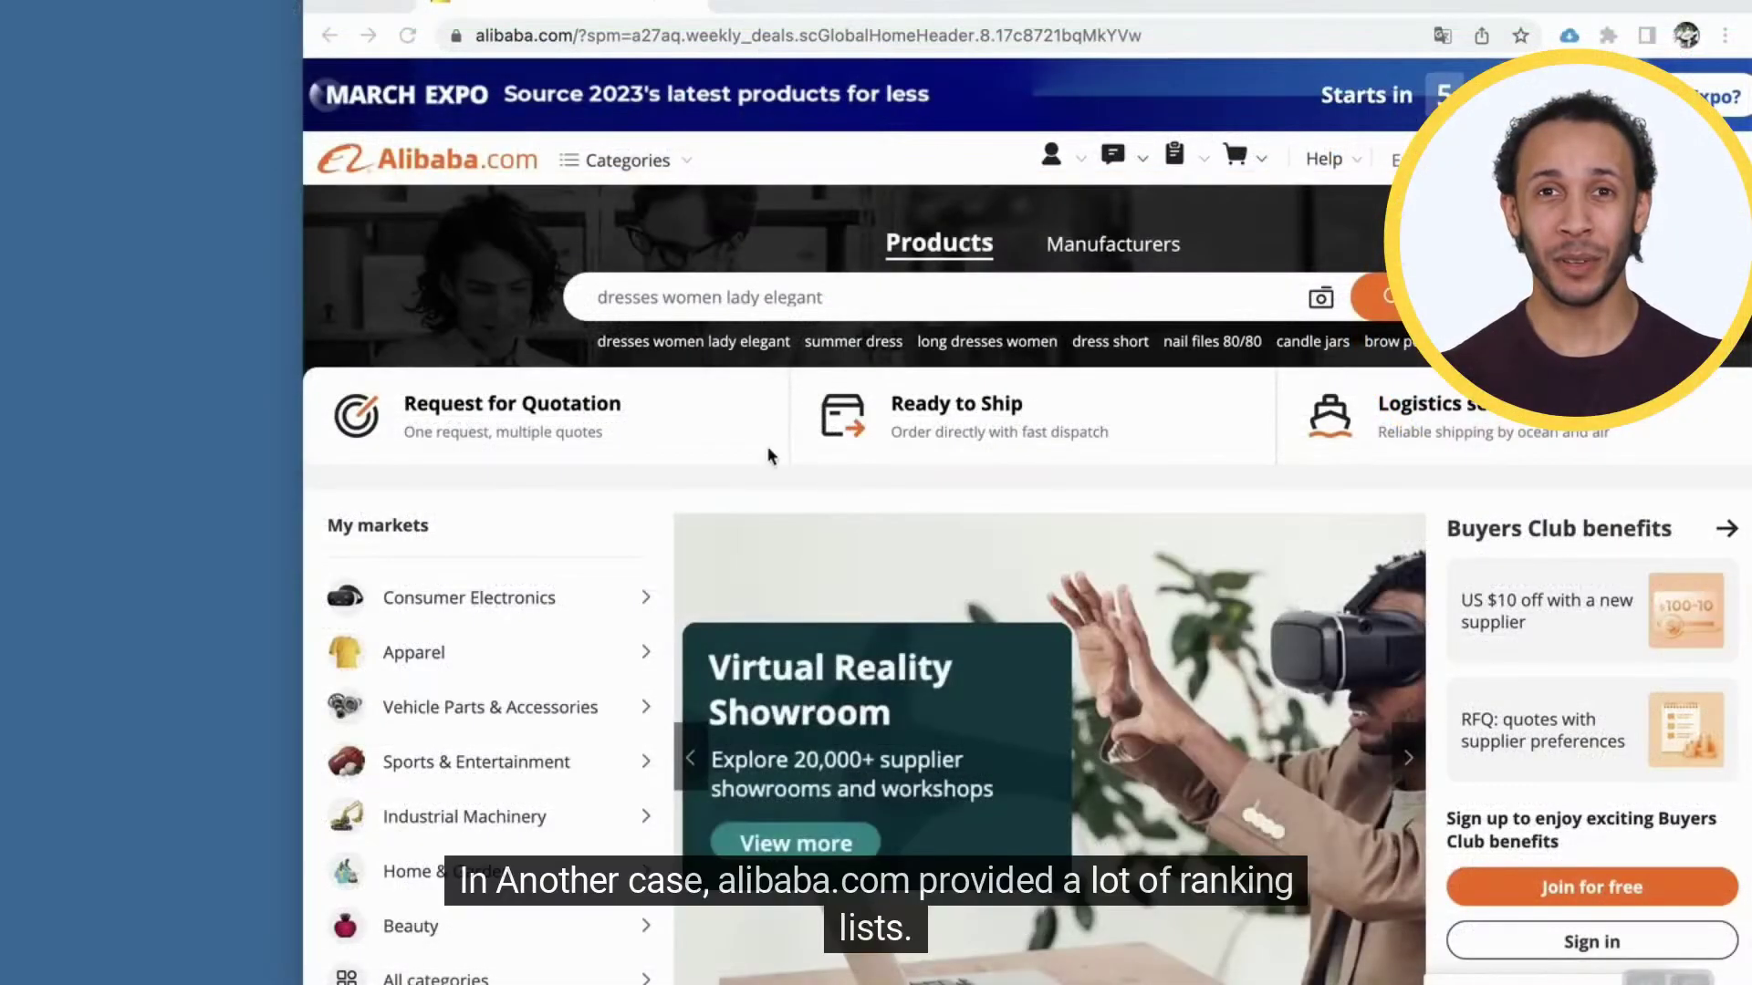
scroll(861, 429, "down", 8)
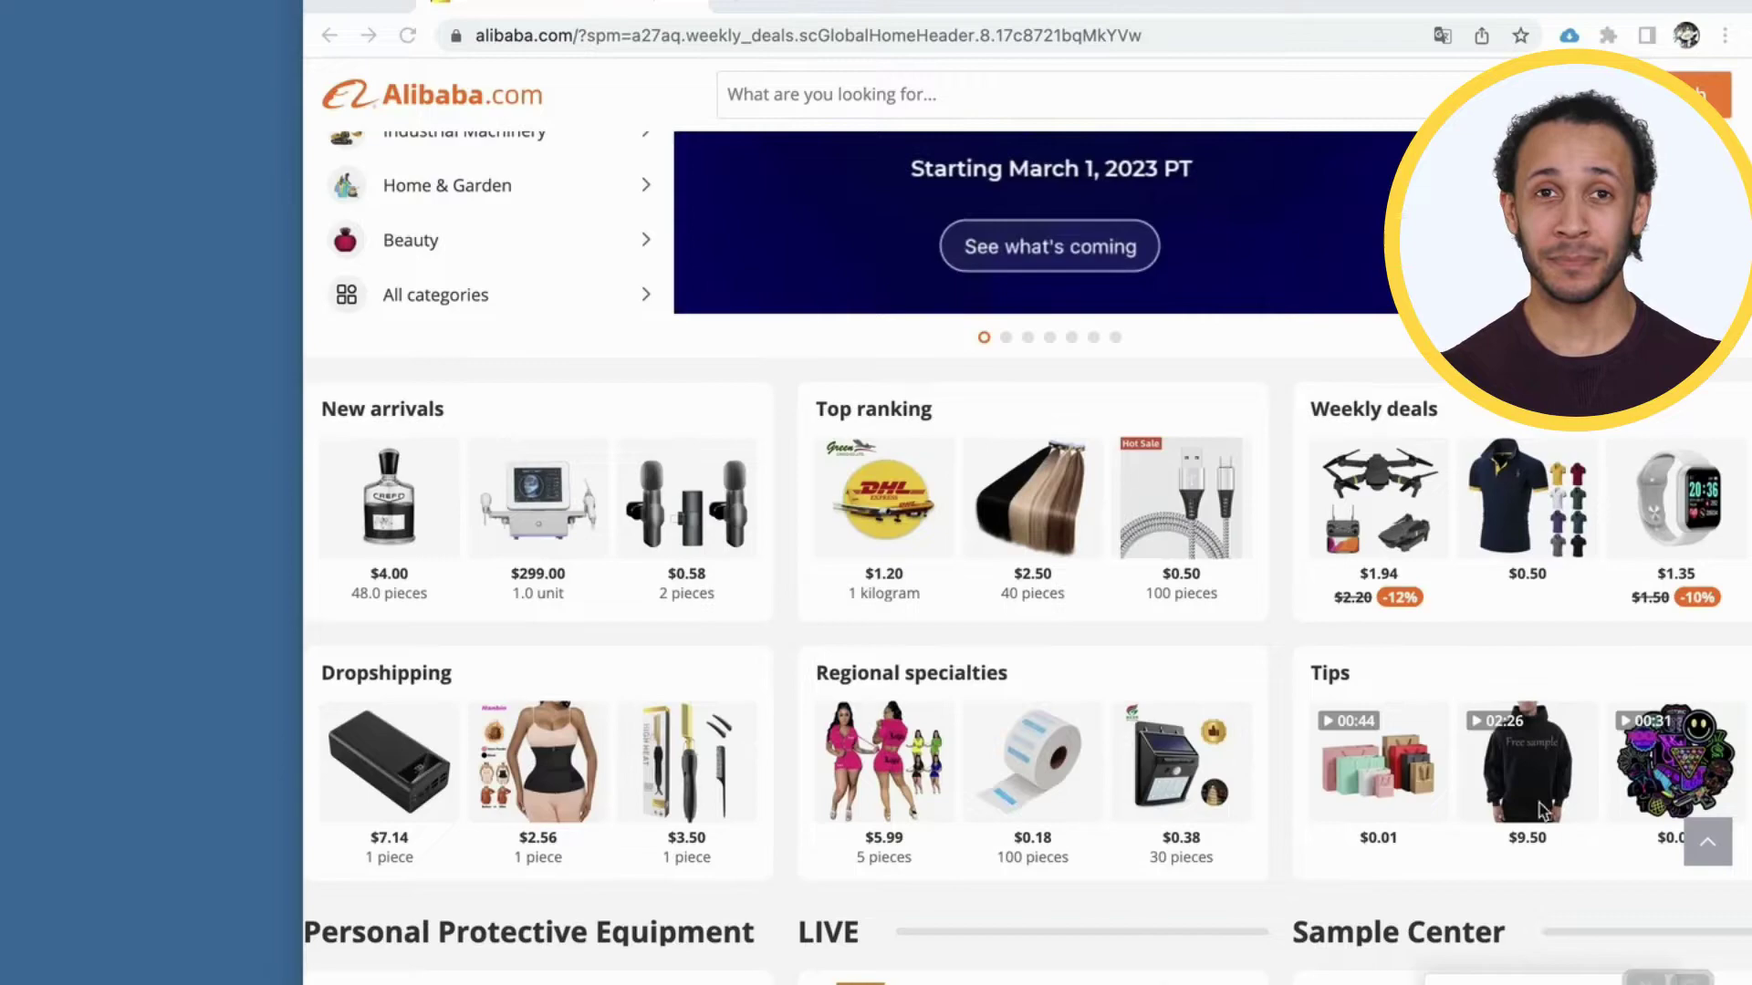
scroll(1186, 718, "down", 8)
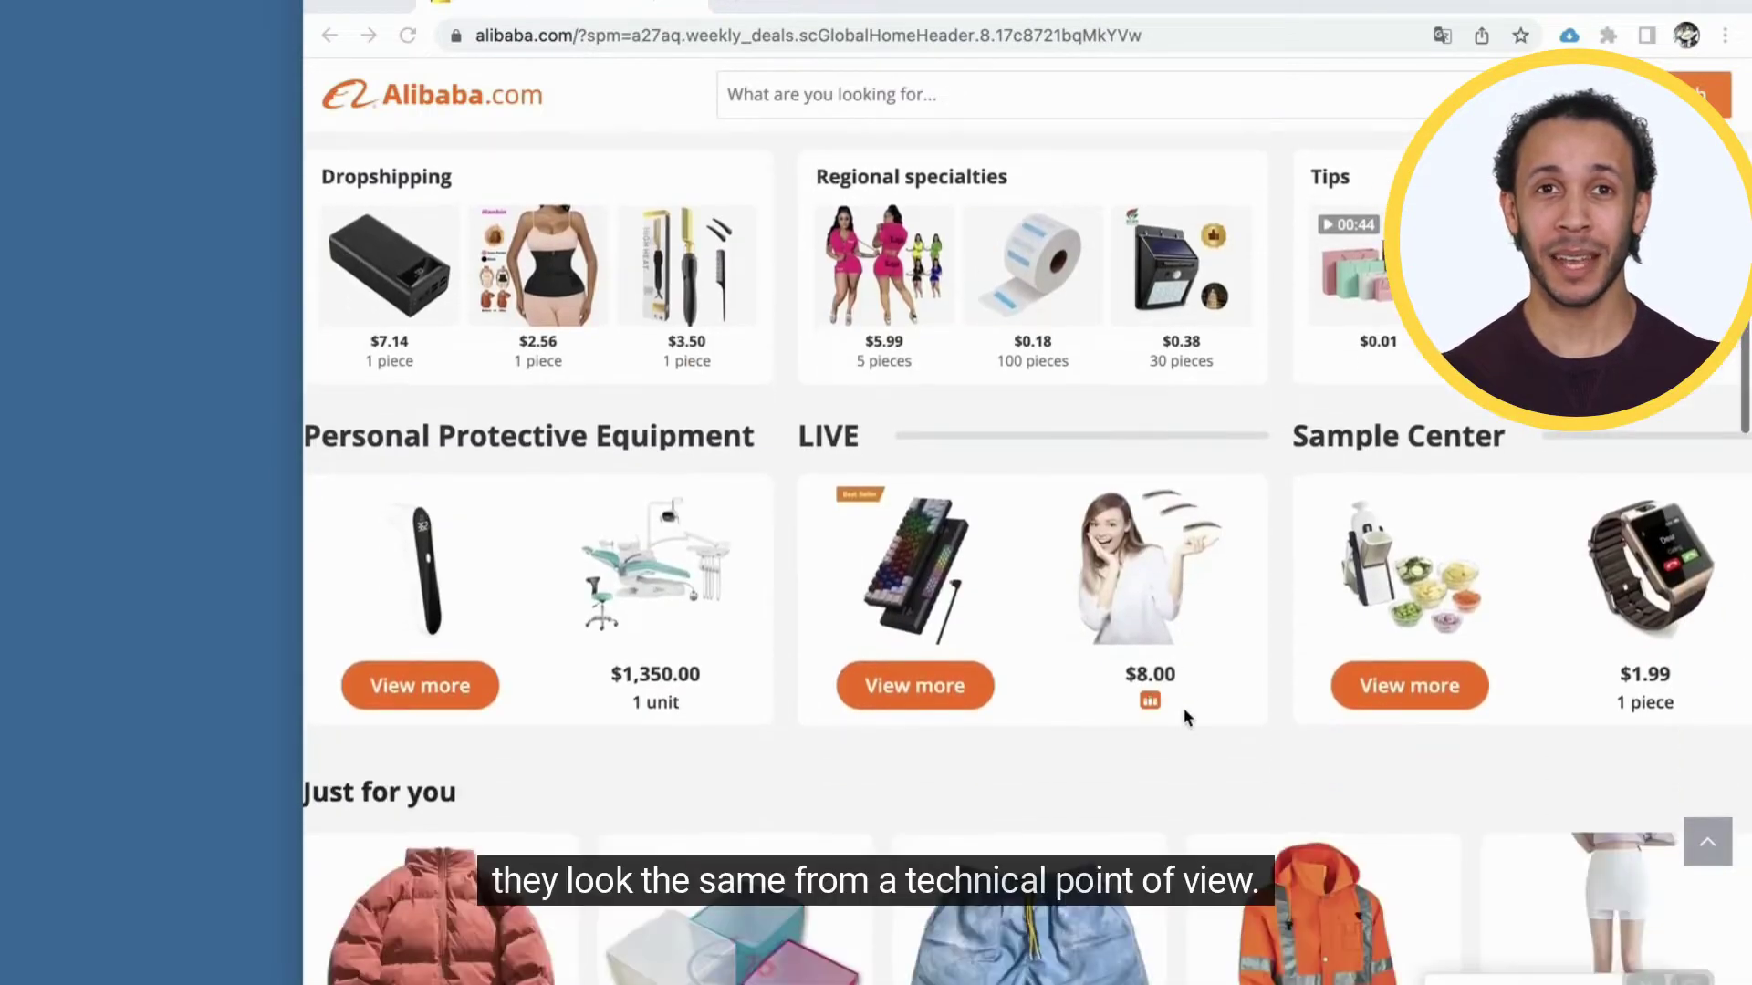
scroll(1183, 716, "down", 10)
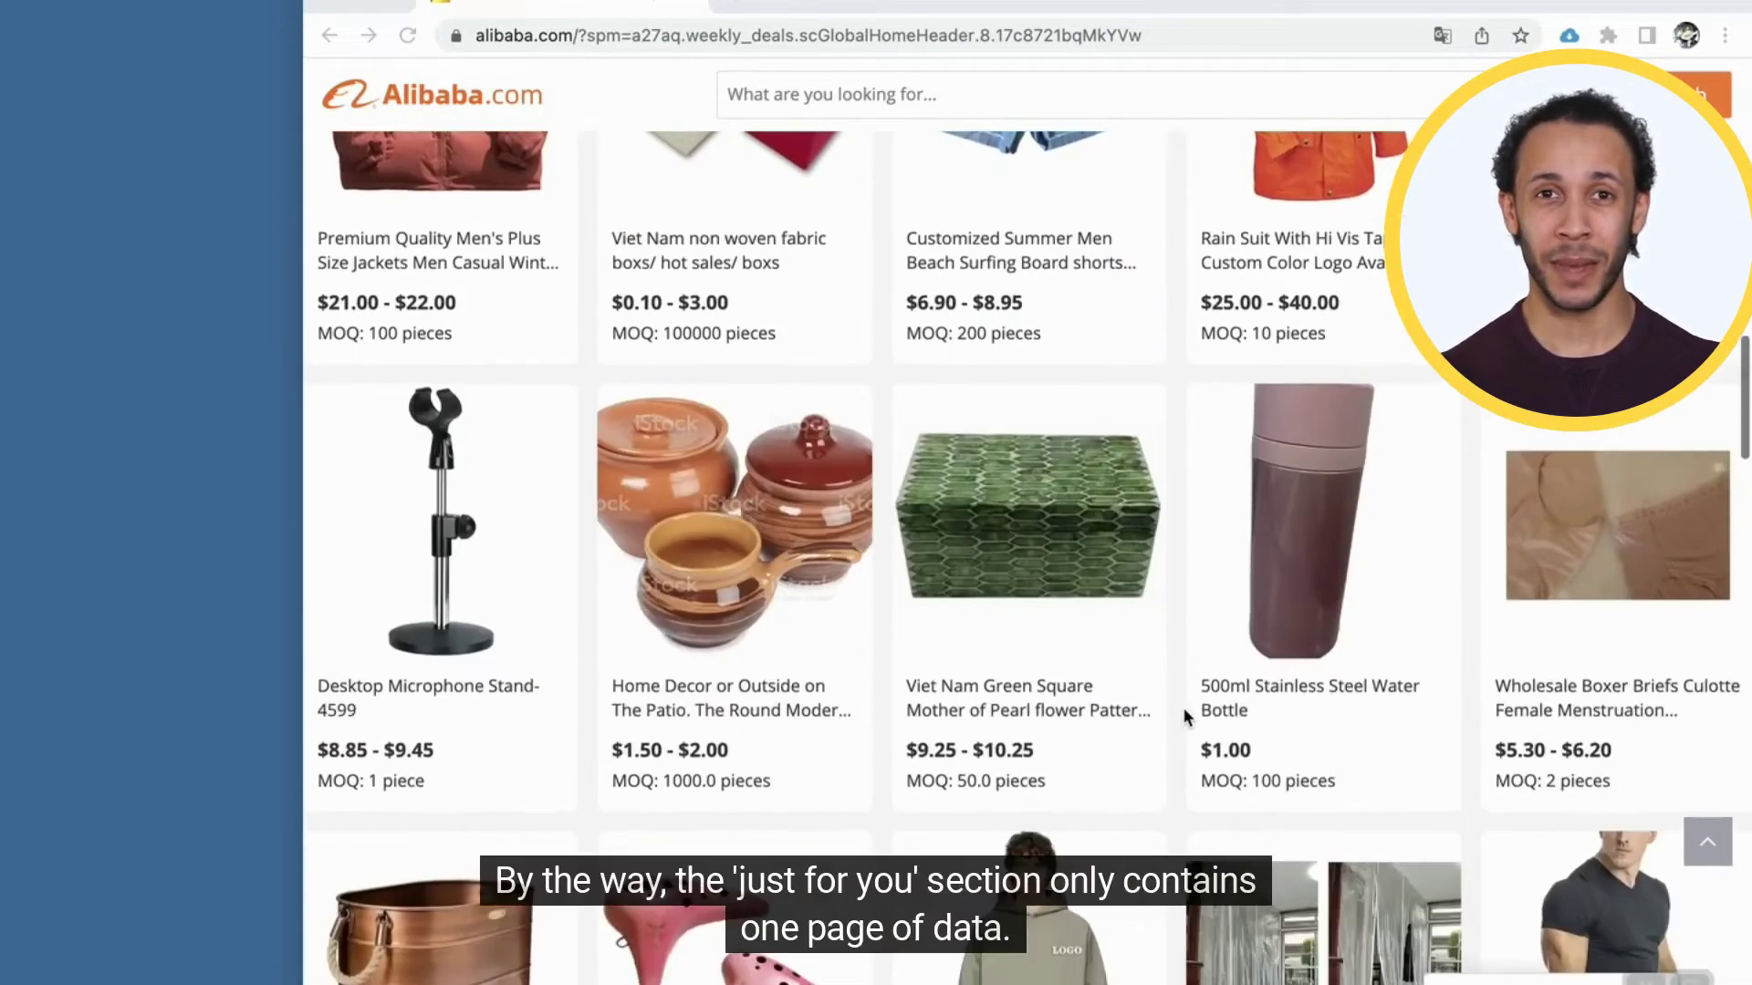
scroll(1183, 708, "up", 6)
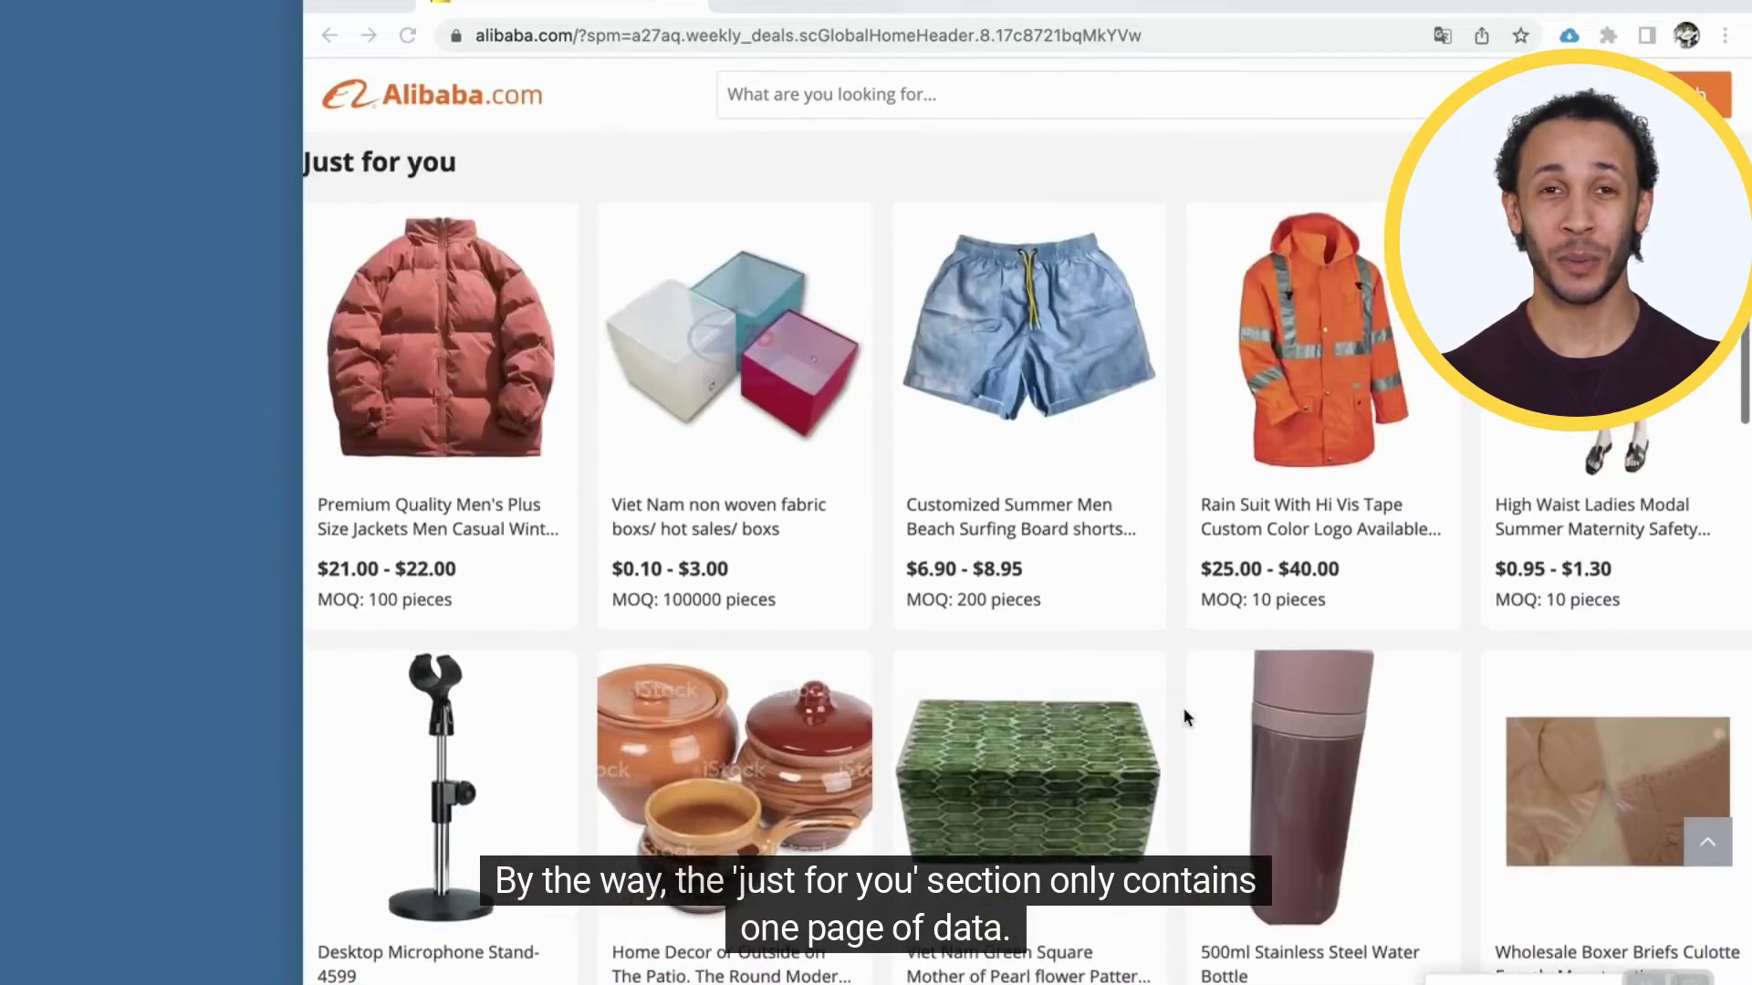
scroll(1183, 708, "down", 6)
scroll(1184, 708, "down", 13)
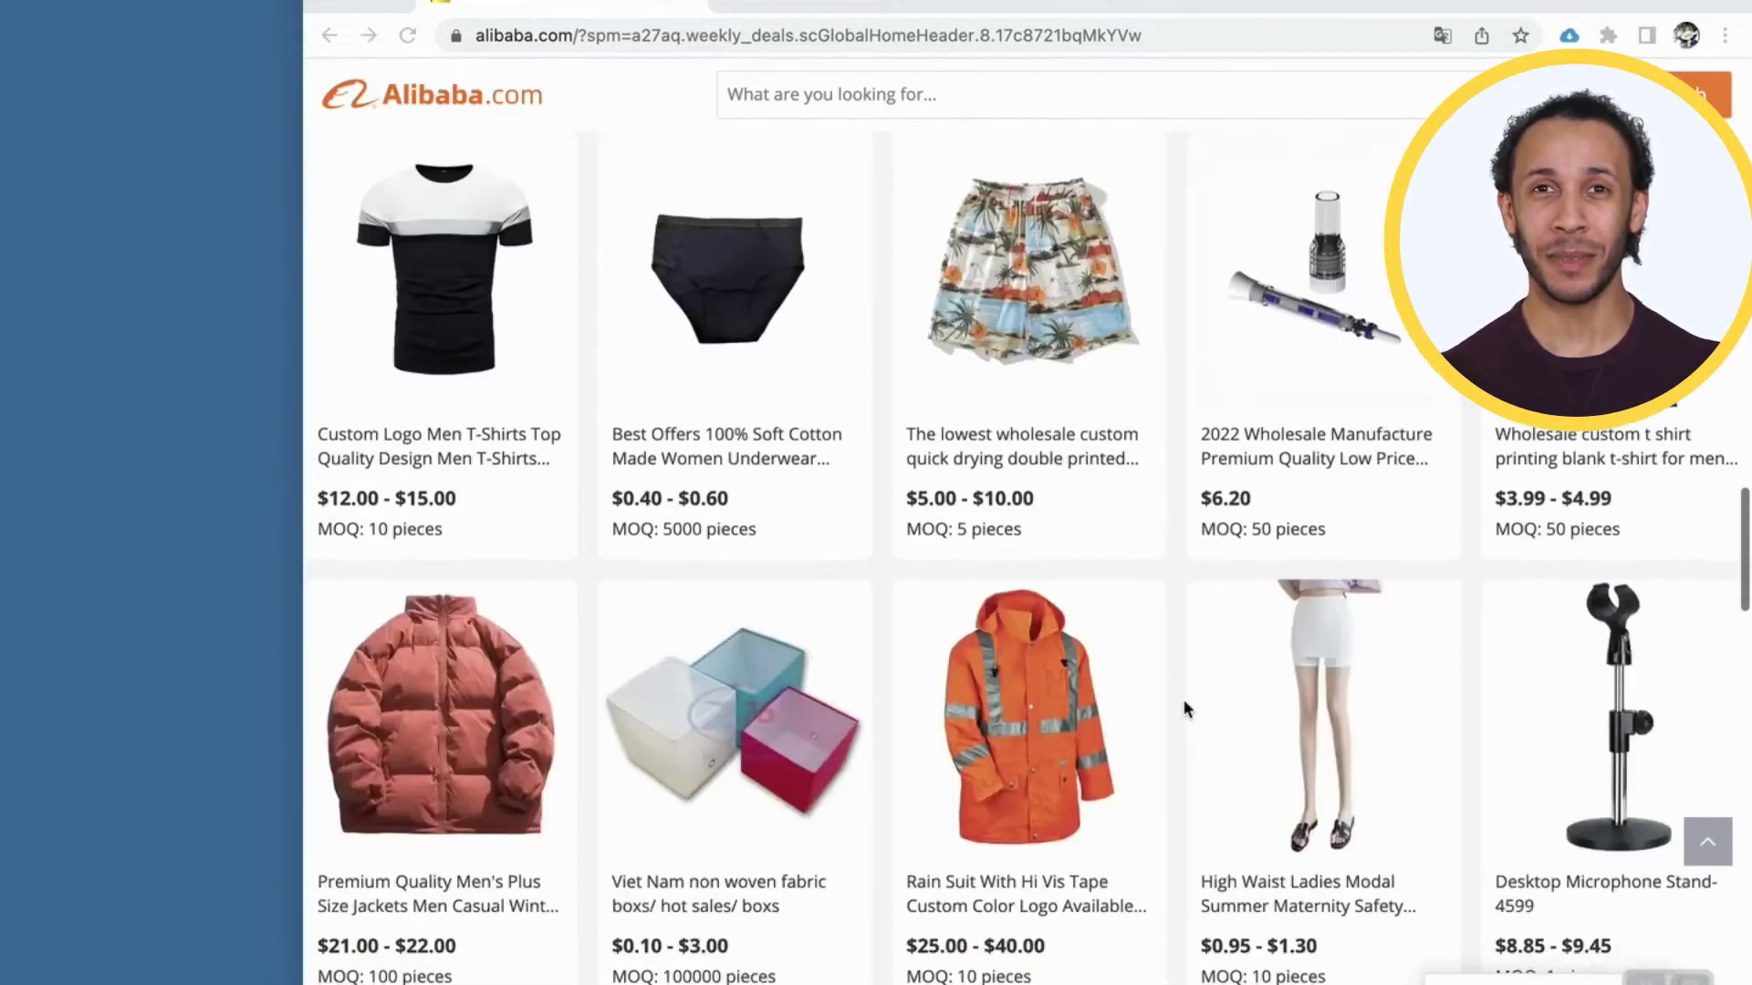
scroll(1184, 704, "down", 17)
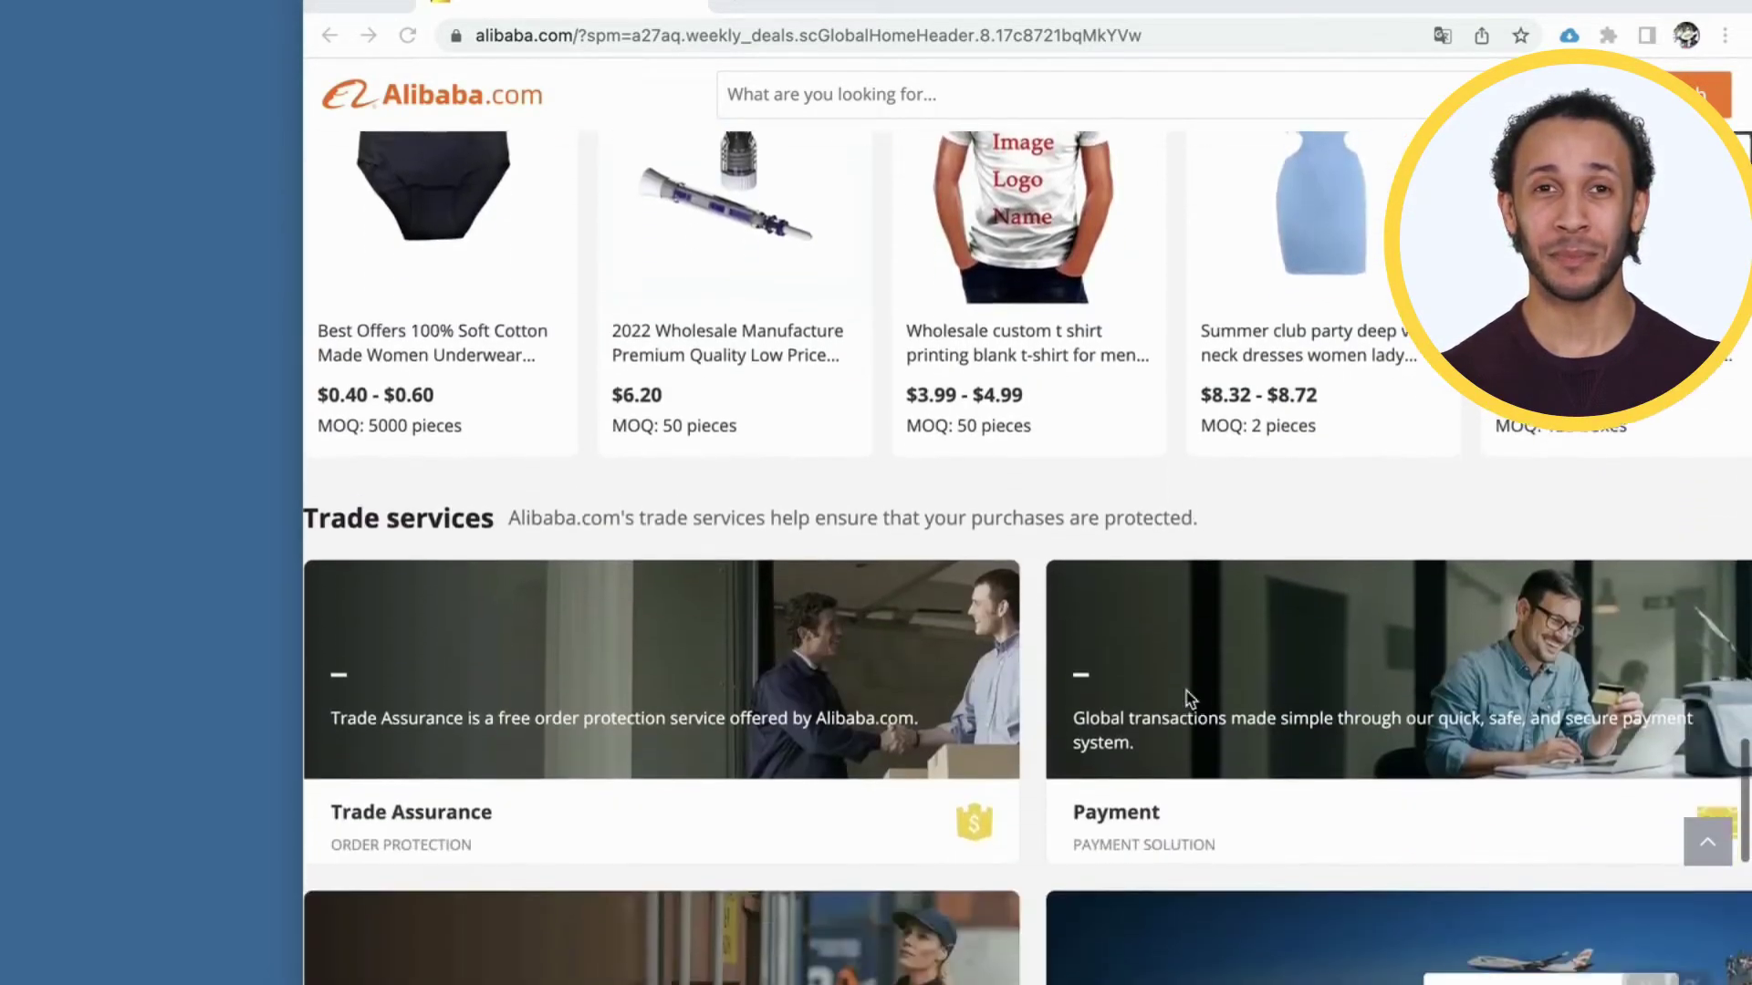
scroll(1186, 699, "up", 15)
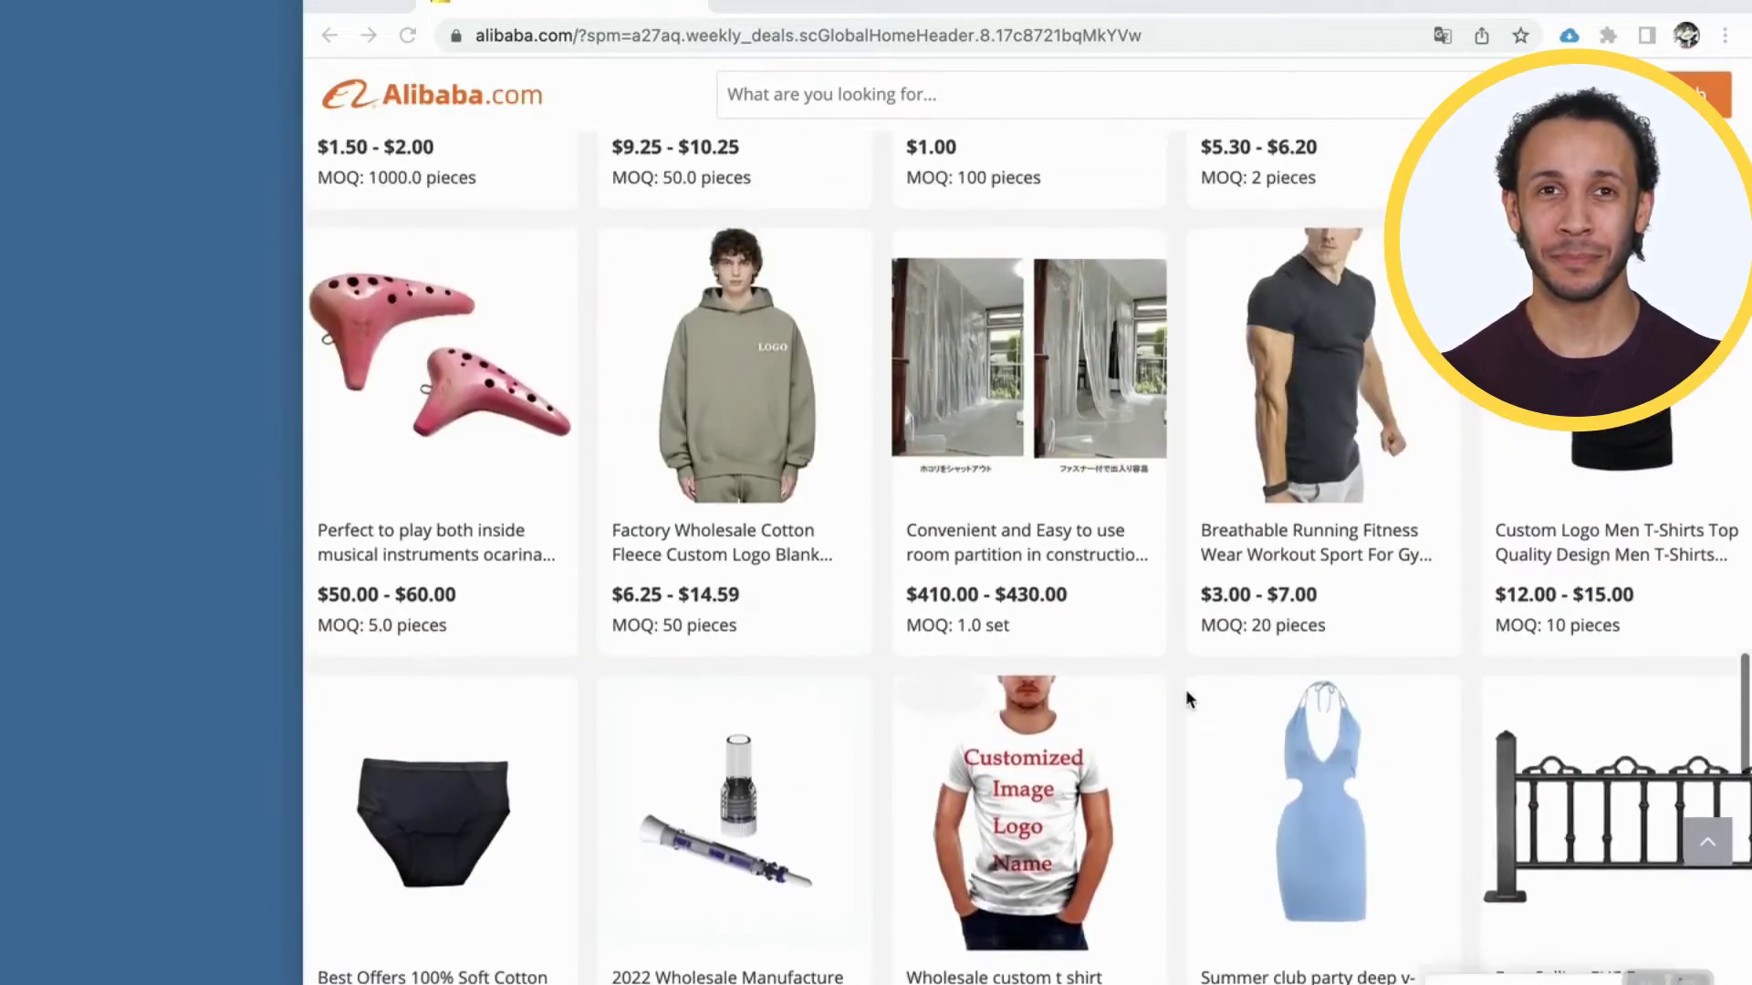
scroll(1187, 699, "up", 6)
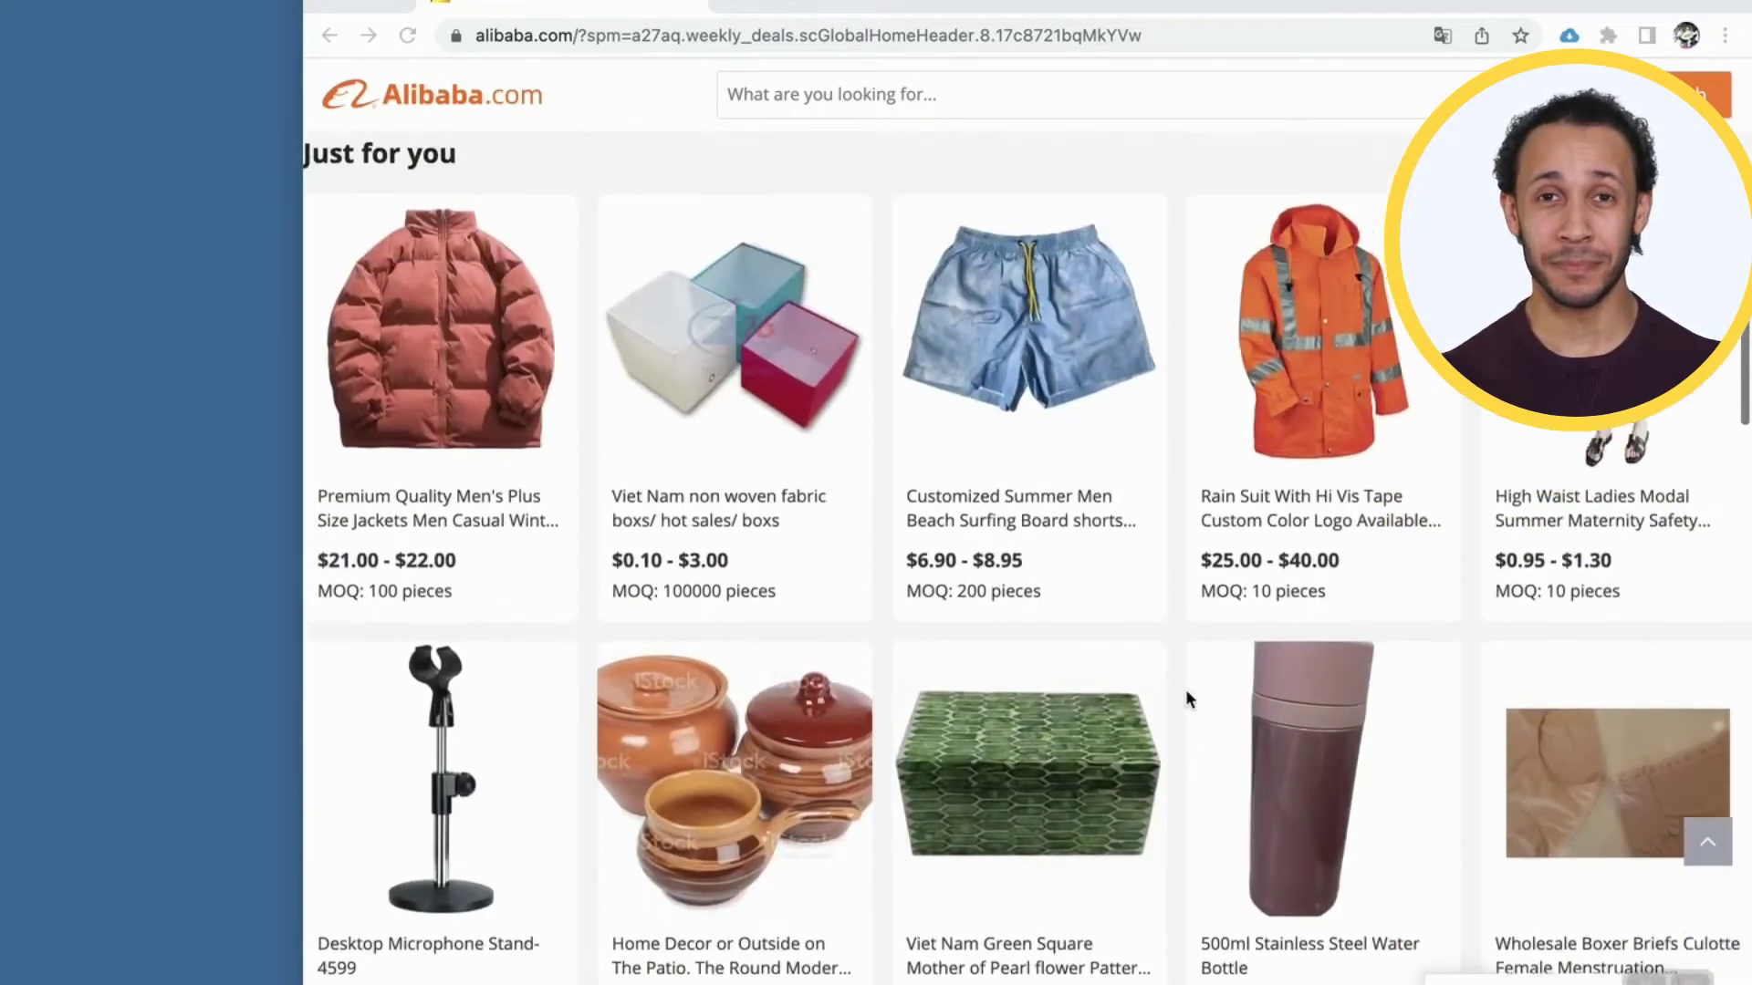
scroll(1185, 699, "up", 12)
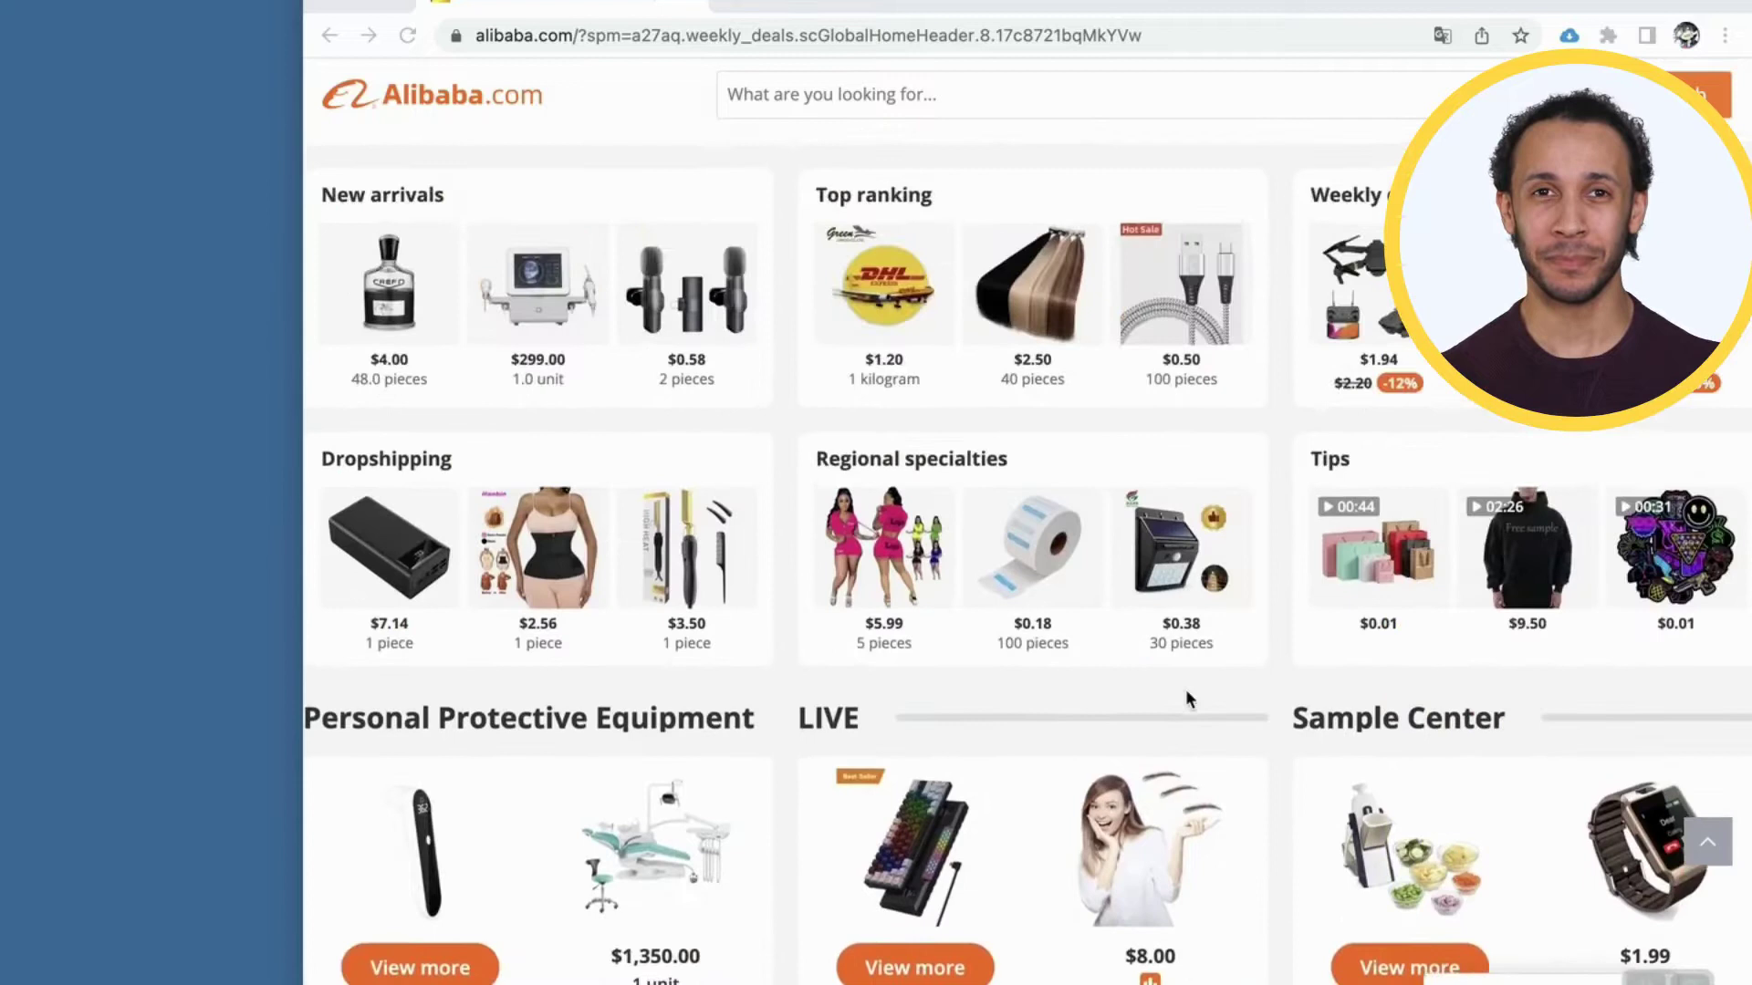
scroll(1187, 698, "up", 1)
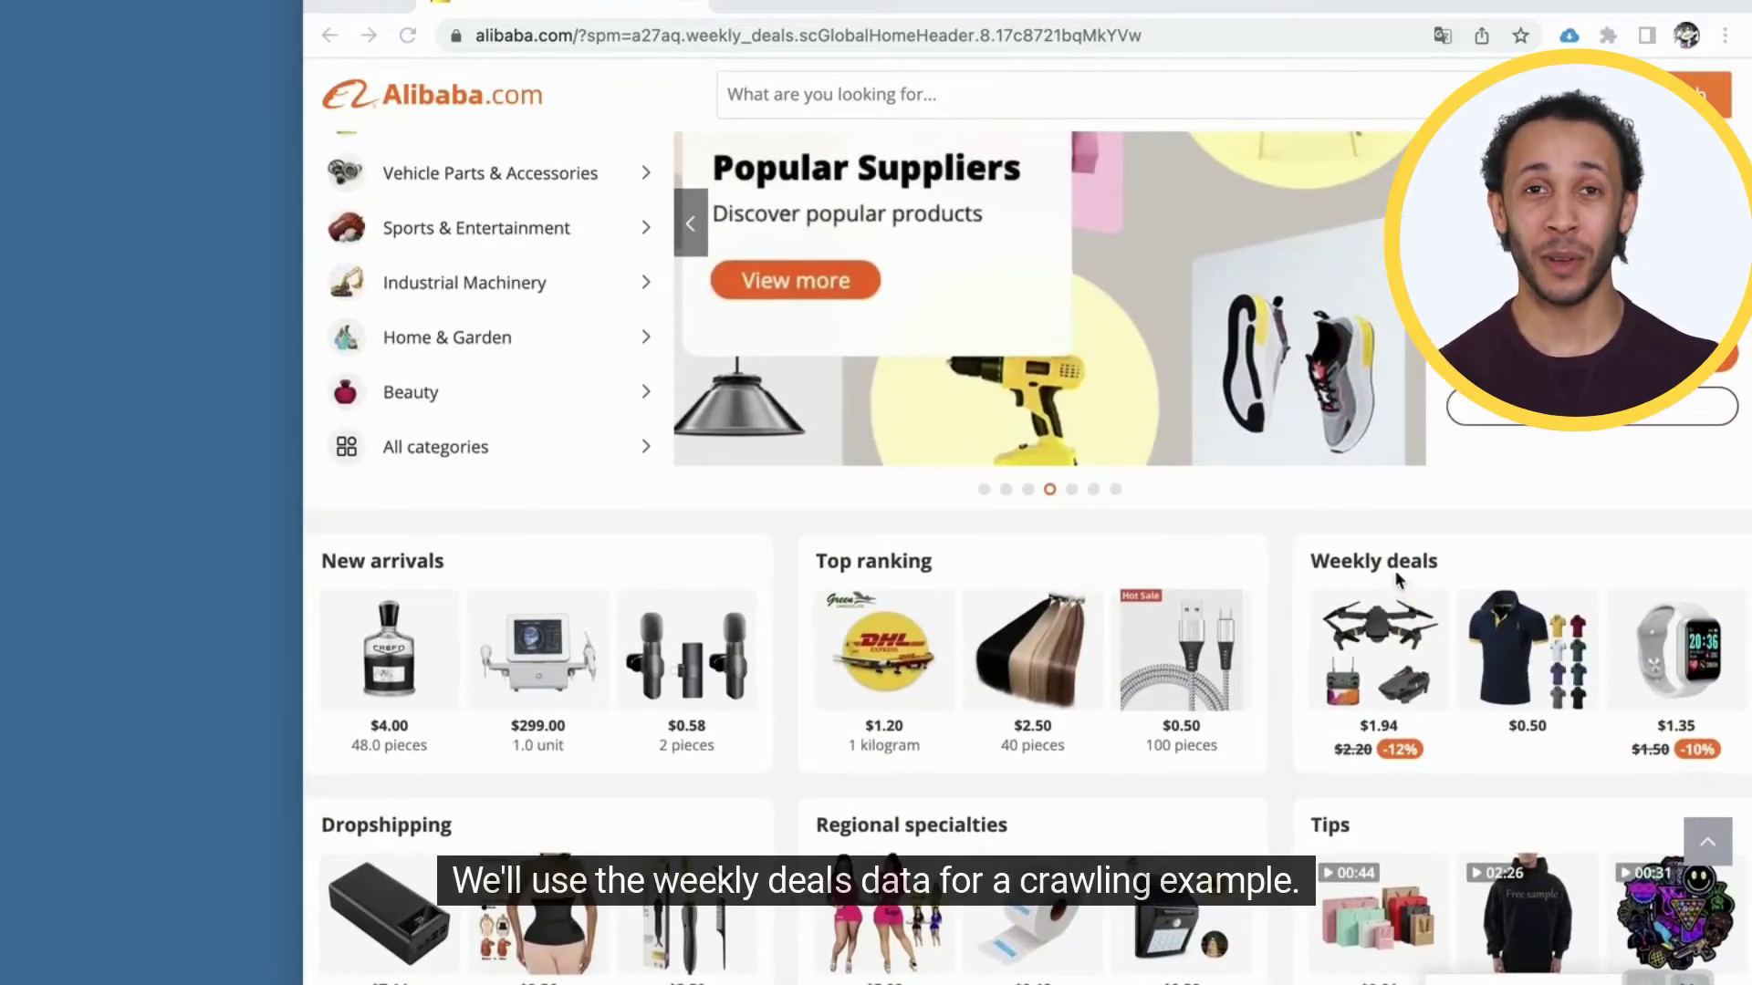
- Open Alibaba's Weekly deals, show All Categories, and scroll through the discounted listings
left_click(1363, 569)
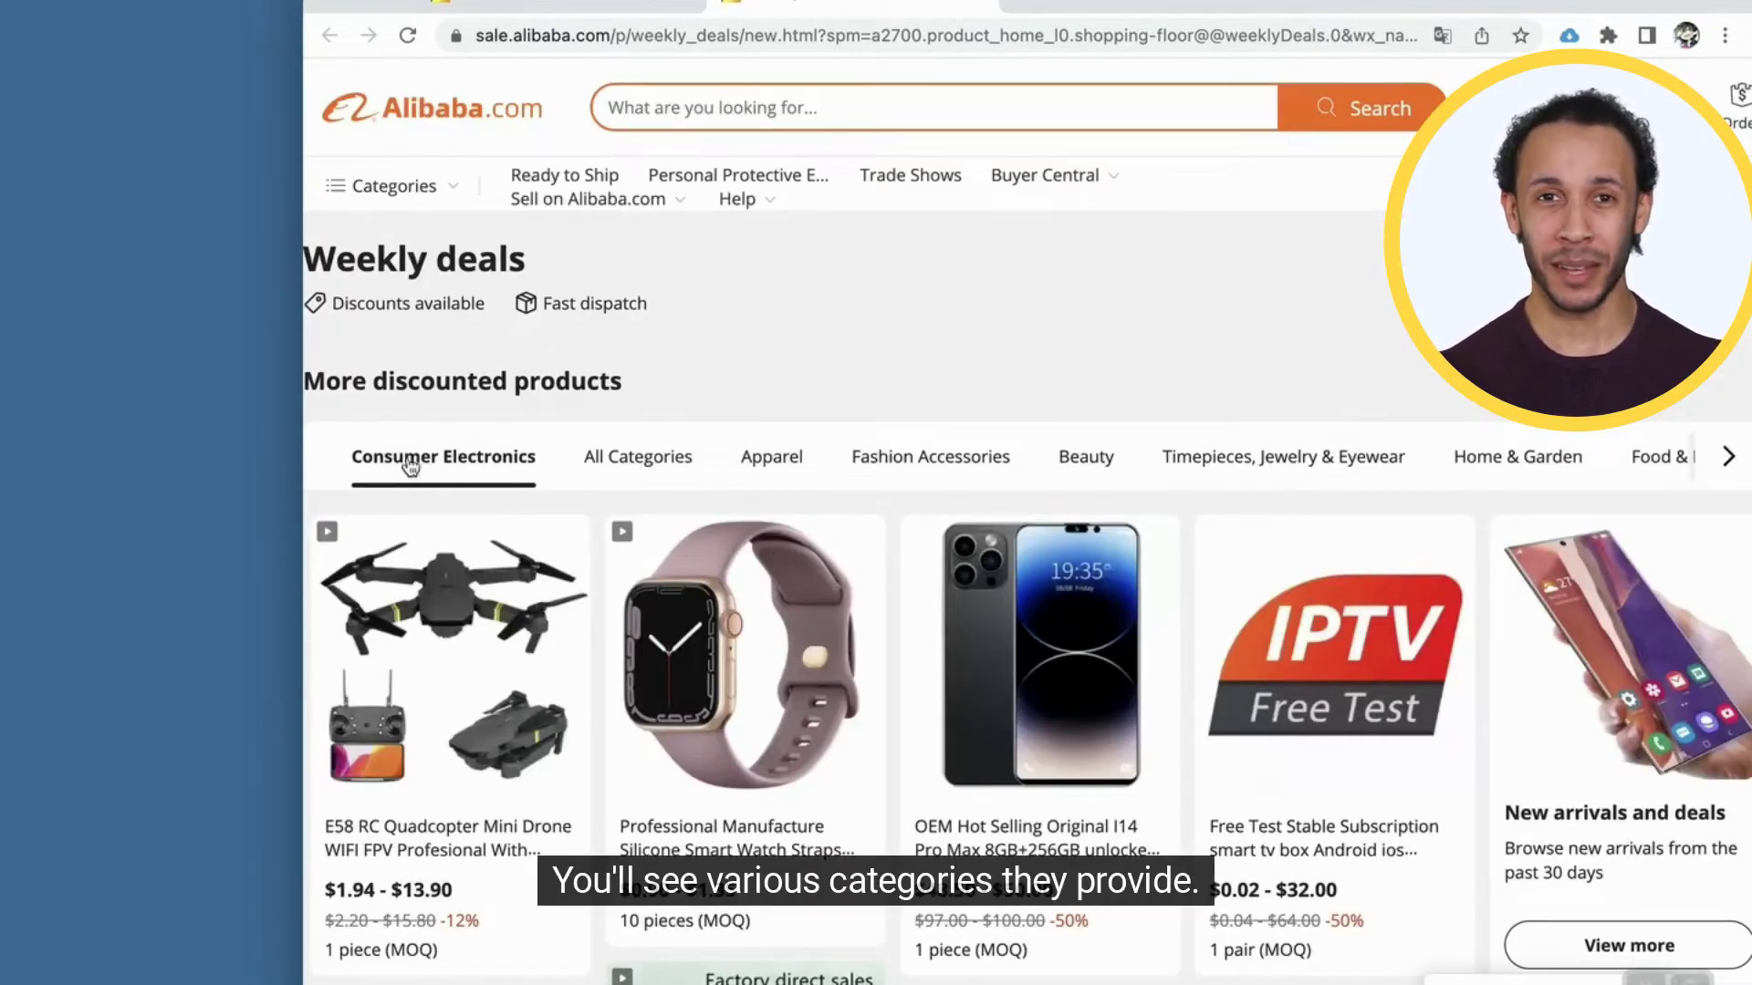
left_click(606, 463)
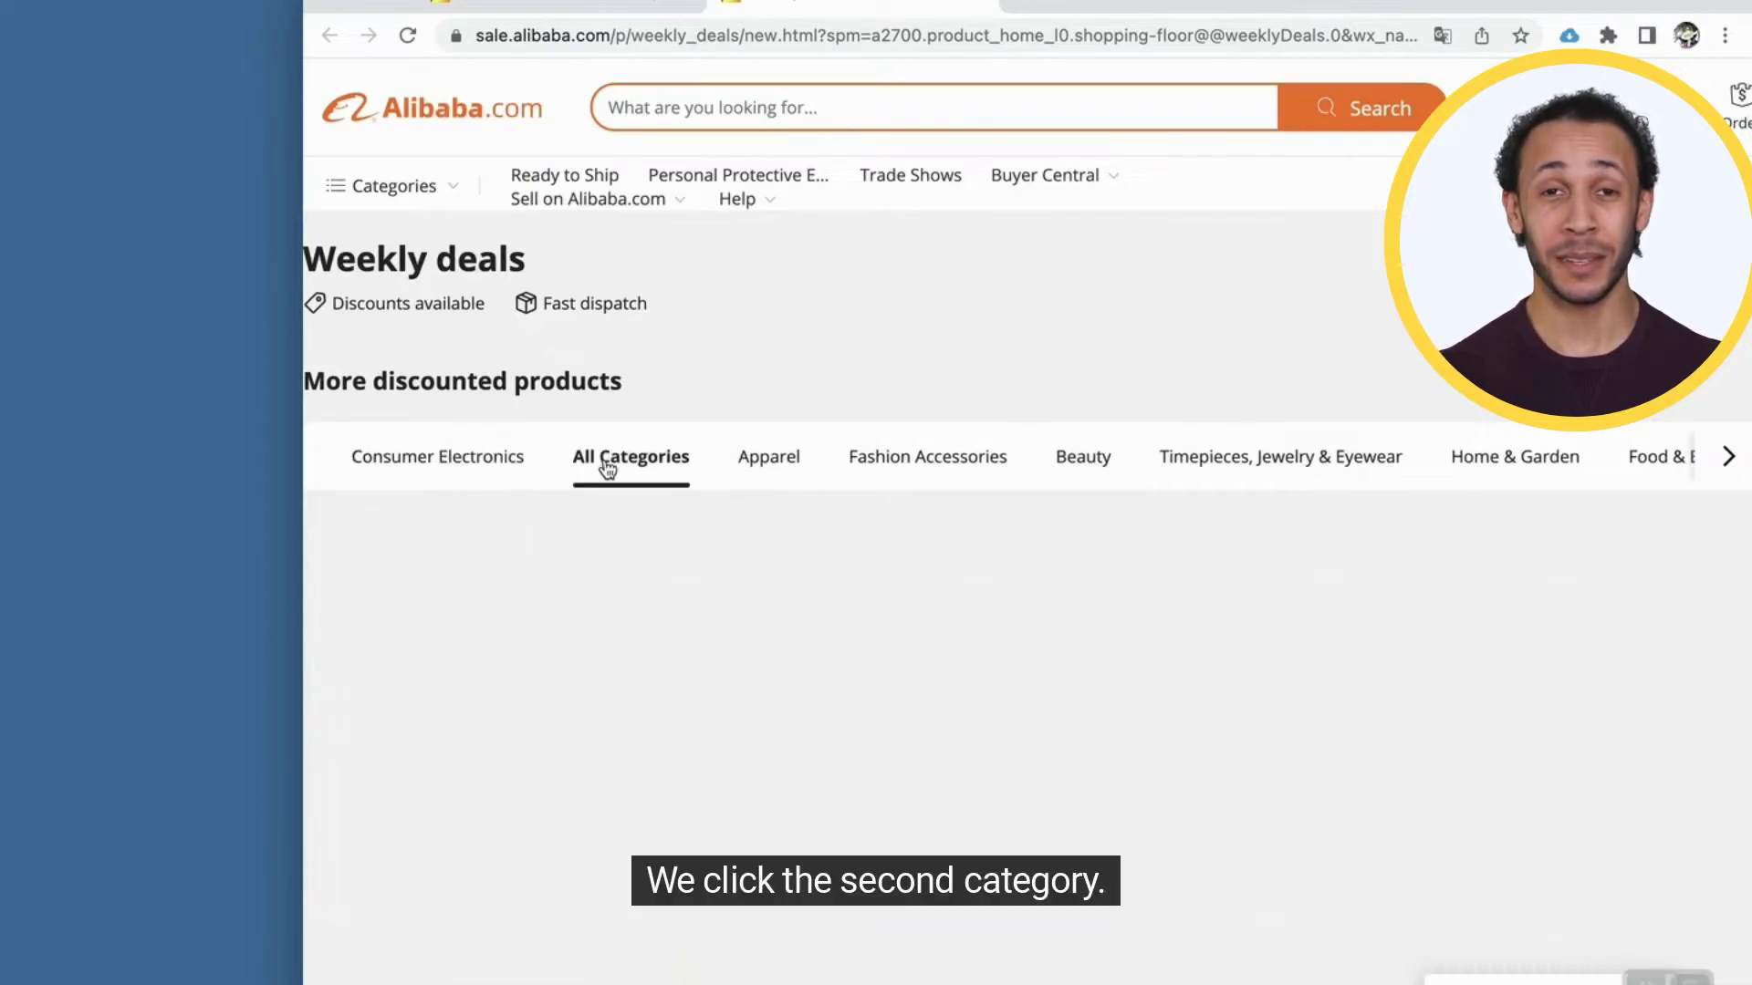
scroll(639, 571, "down", 20)
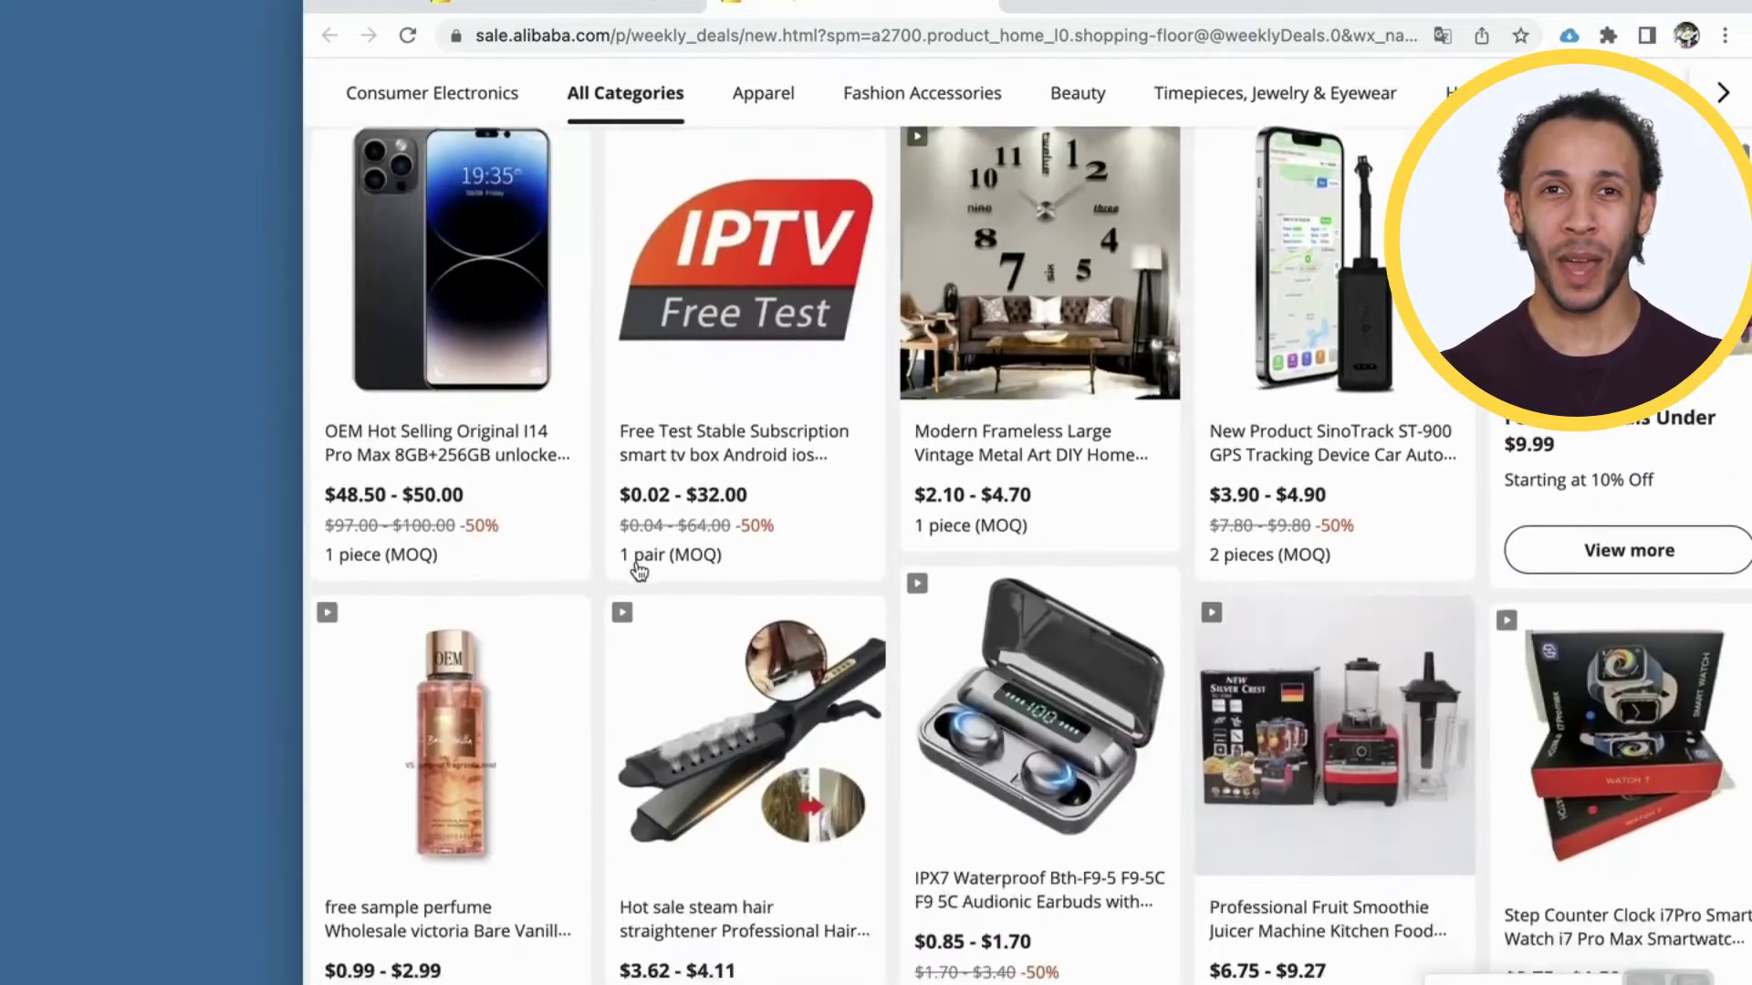
scroll(638, 566, "down", 20)
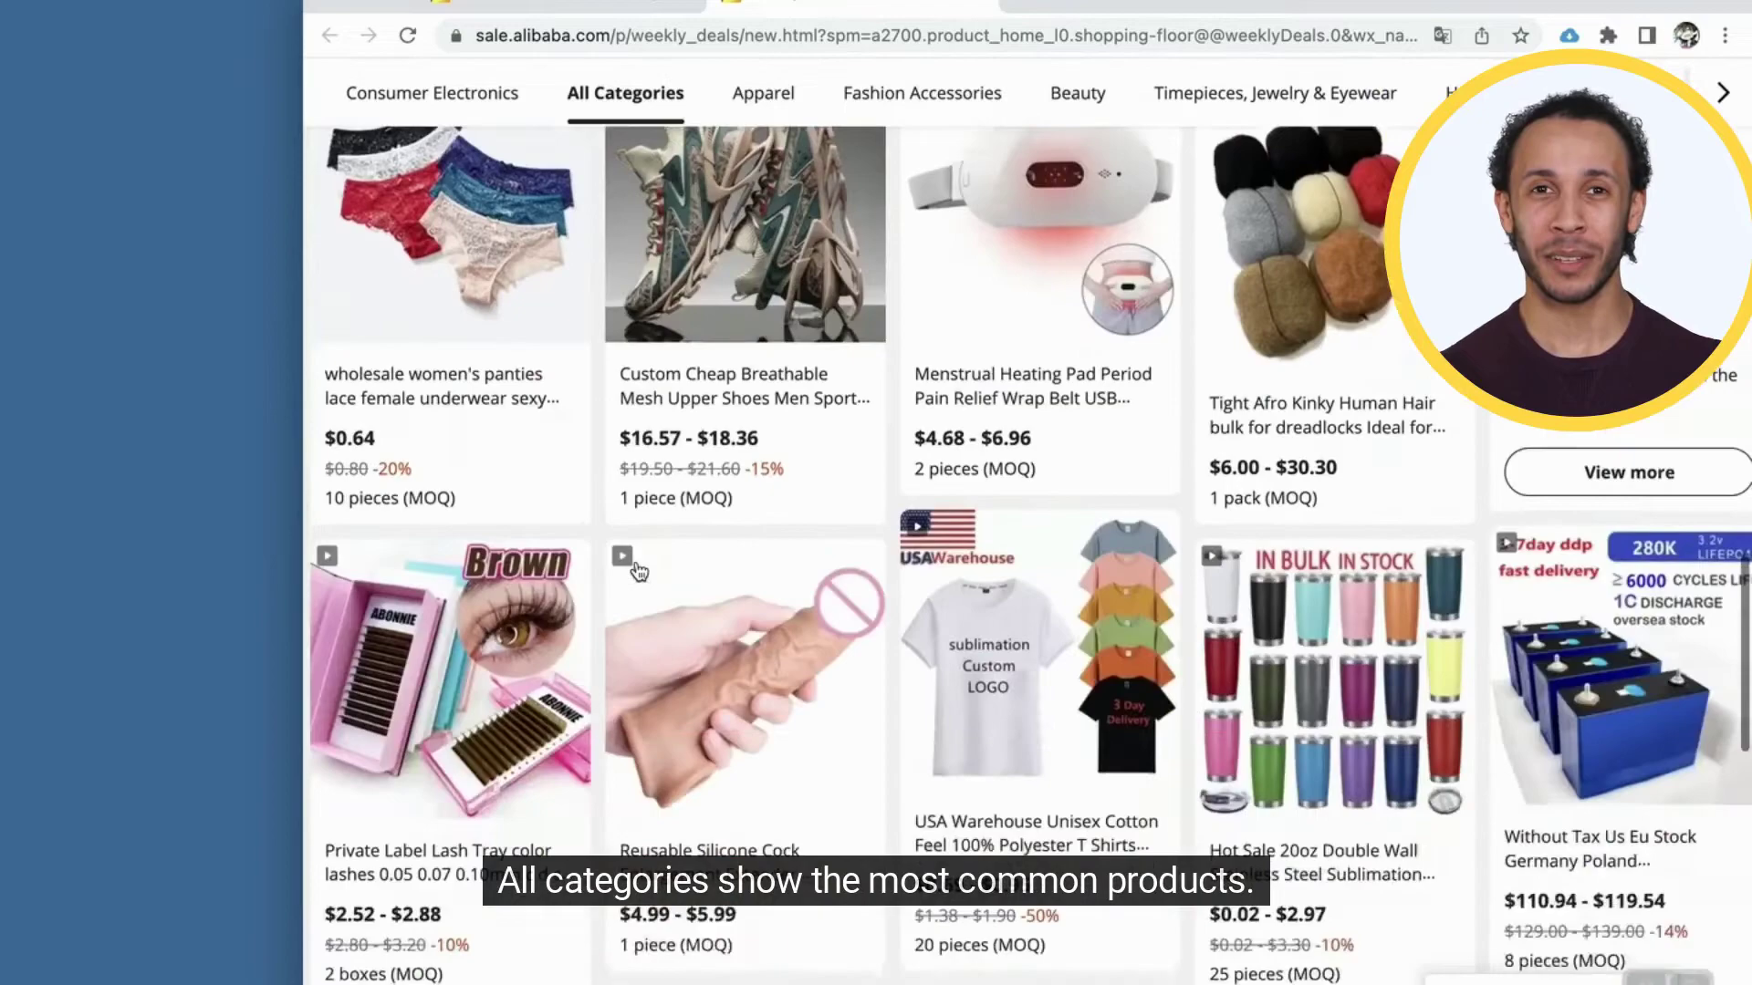
scroll(637, 555, "down", 20)
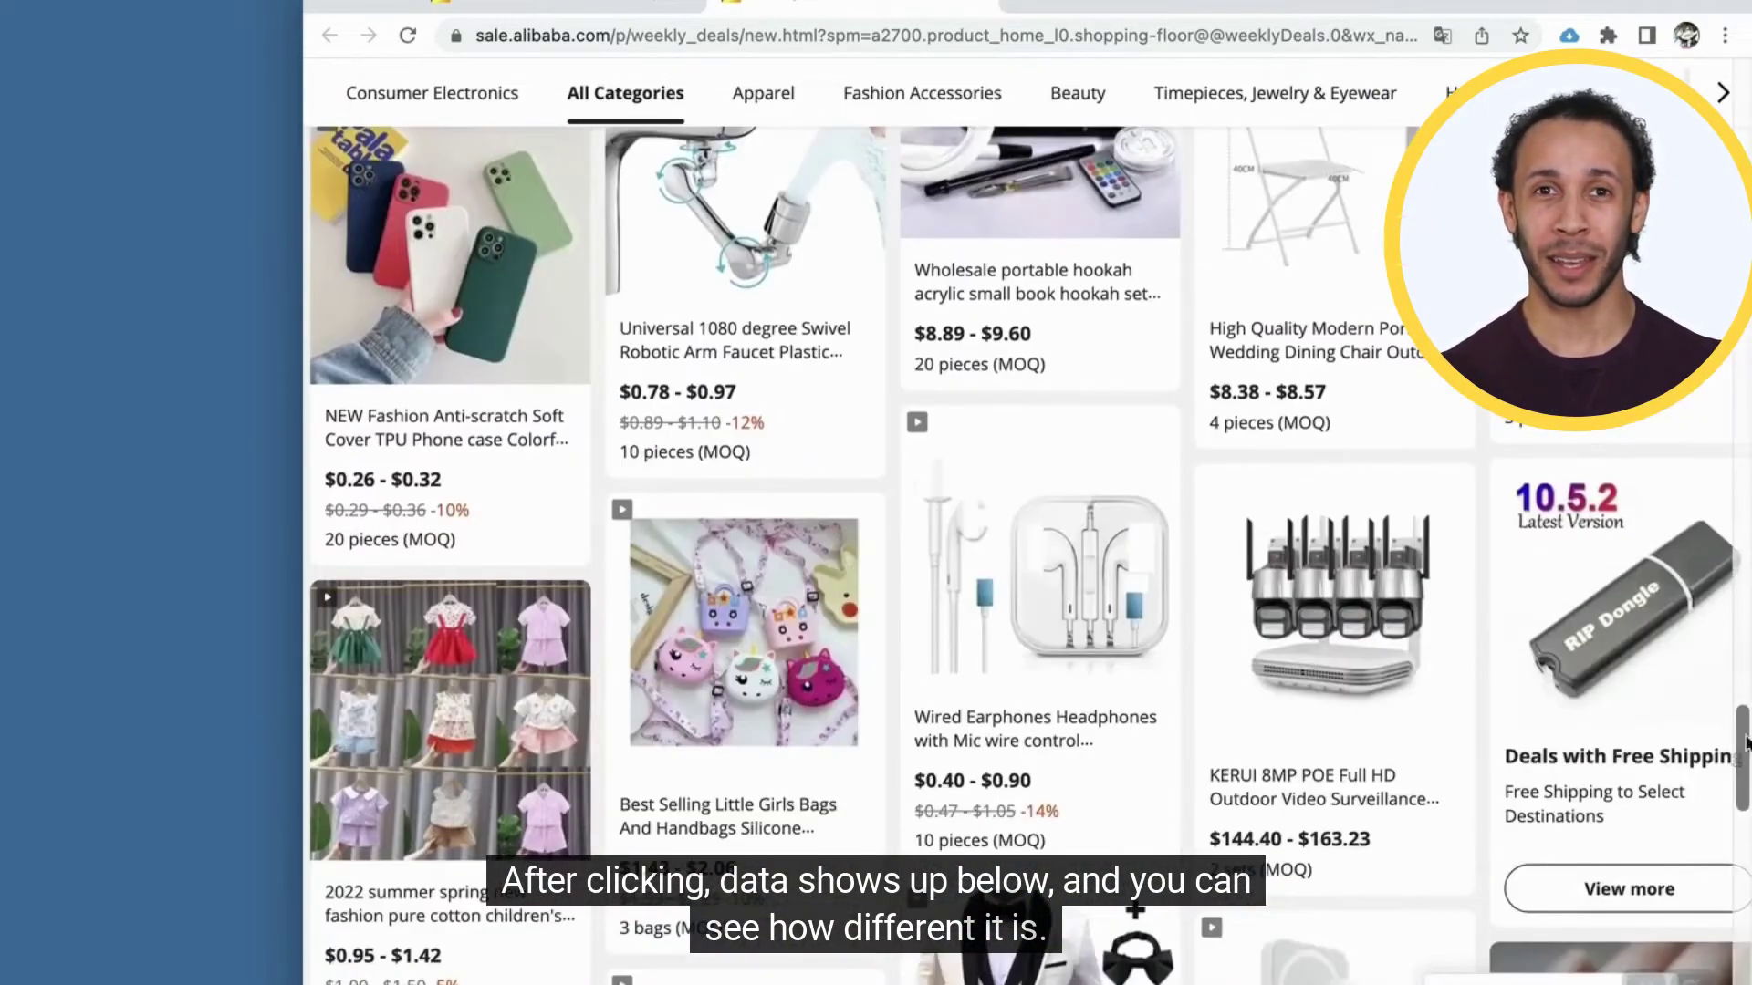
scroll(1660, 775, "down", 9)
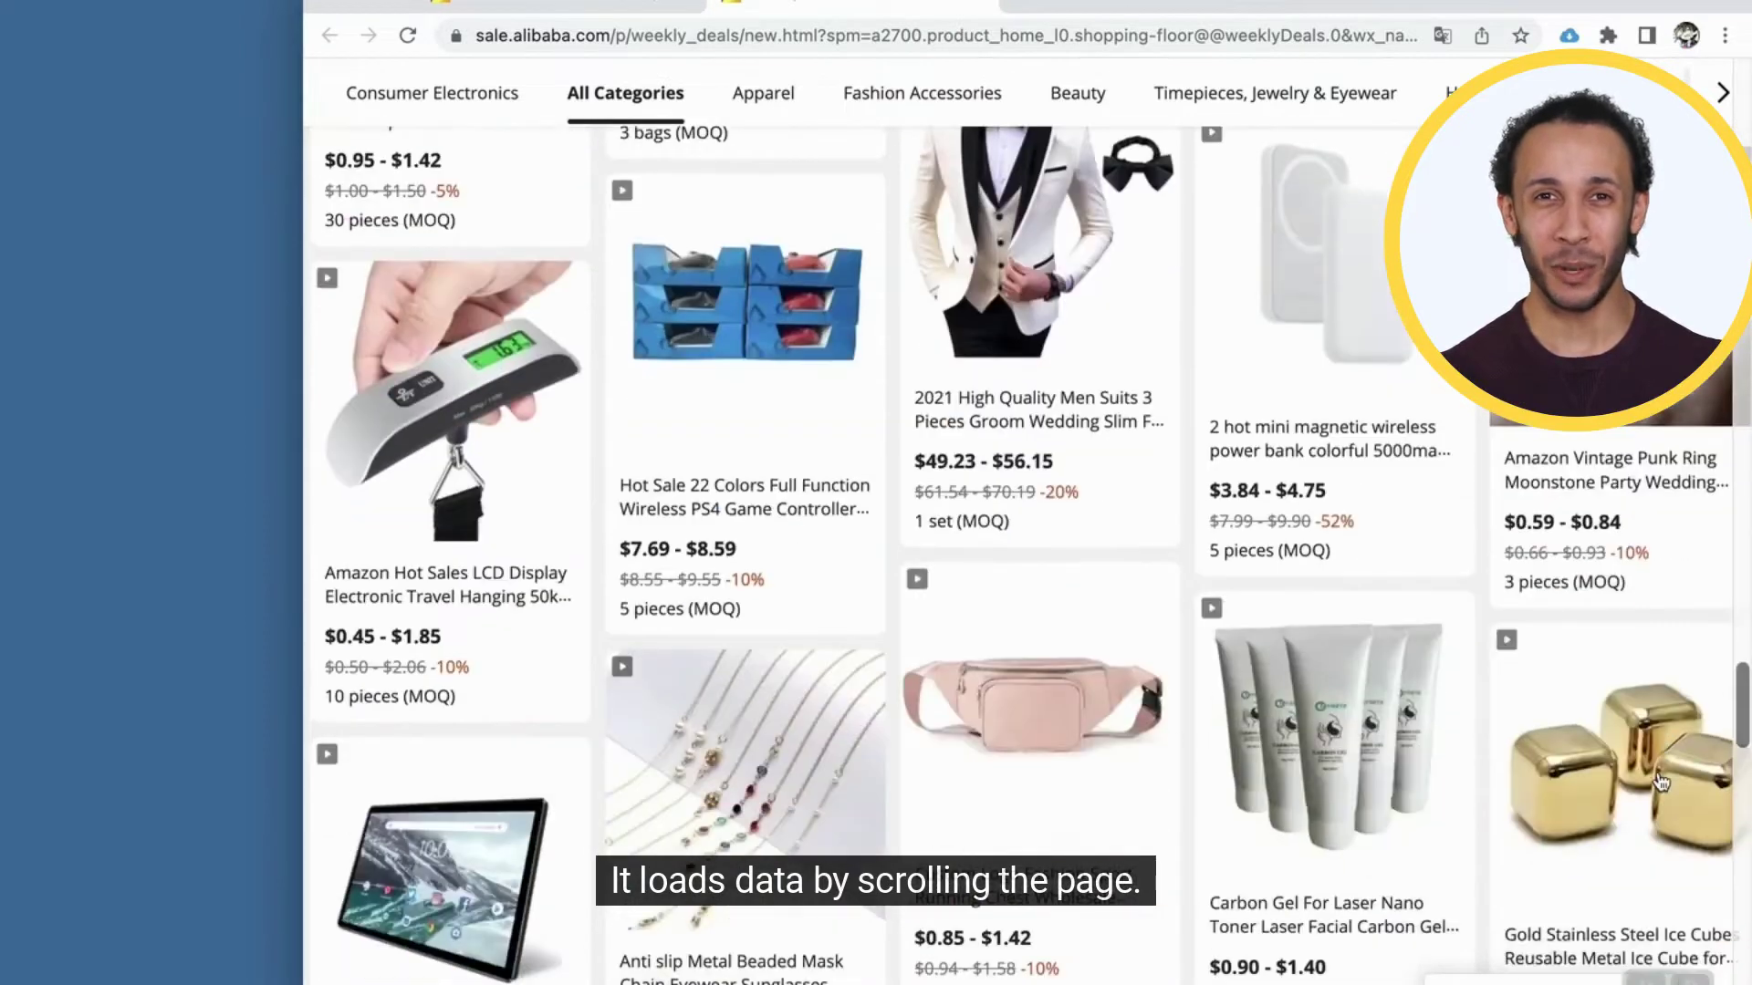
scroll(1661, 780, "down", 1)
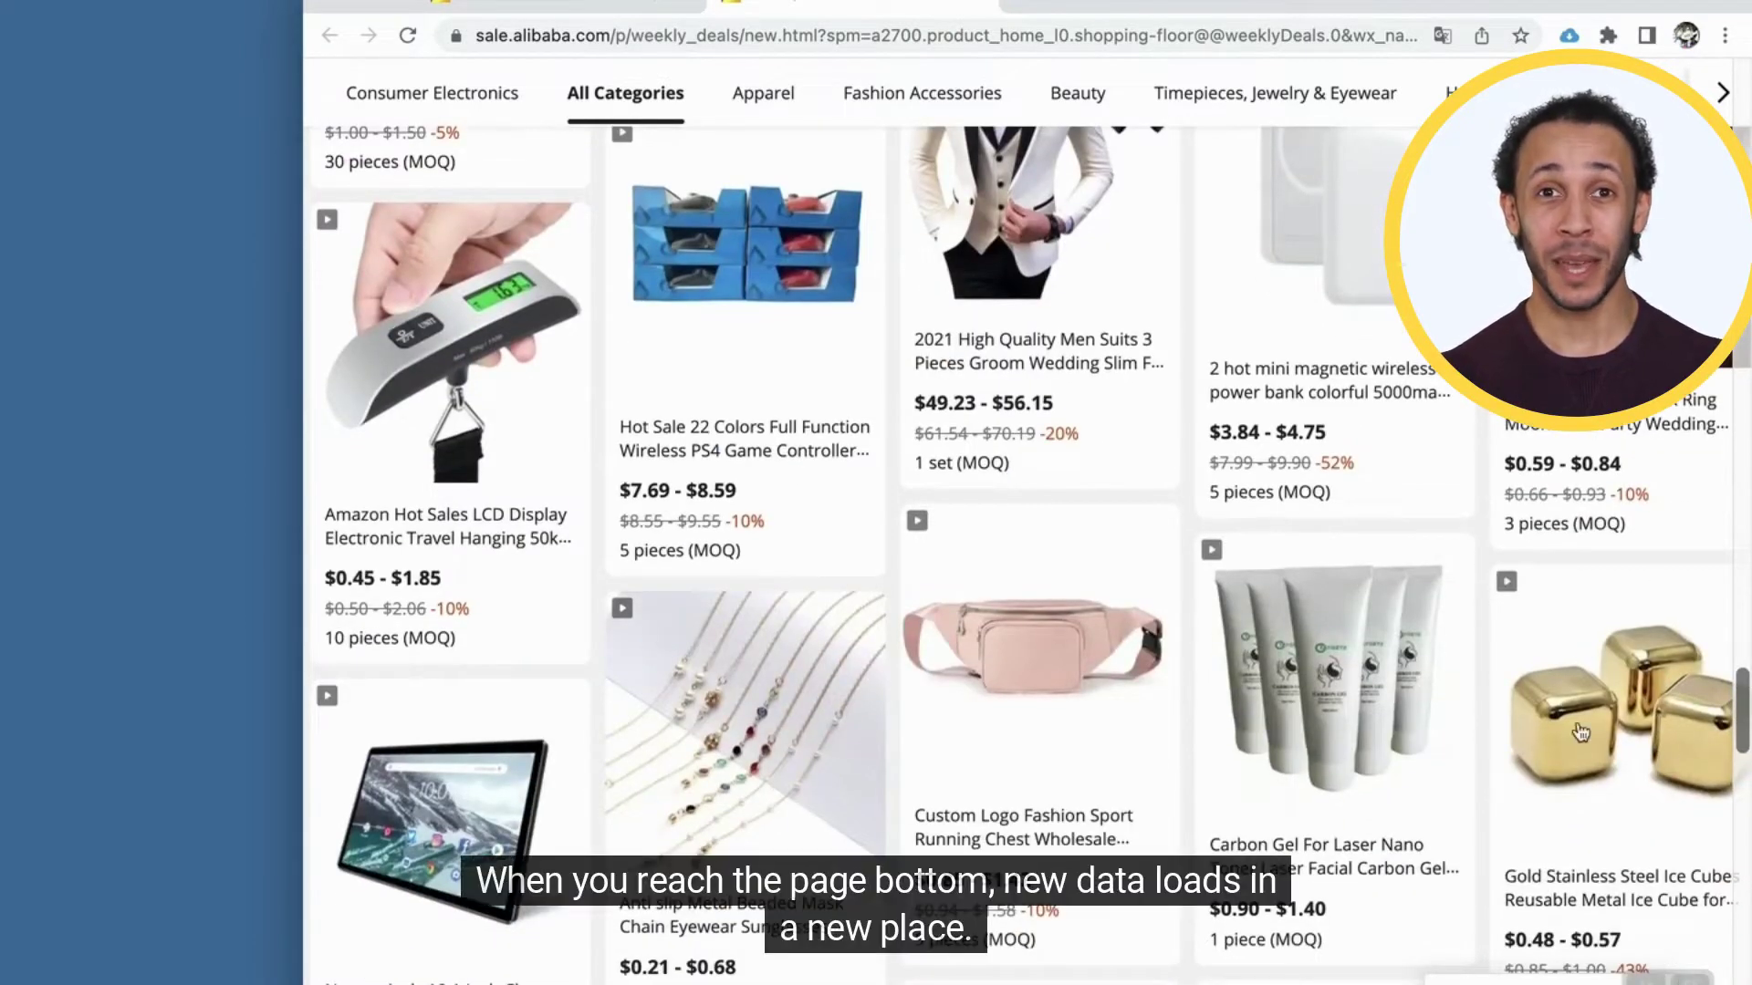
- Scrape the Weekly deals page and review its links, images, names, prices, discounts and MOQ columns
left_click(1574, 31)
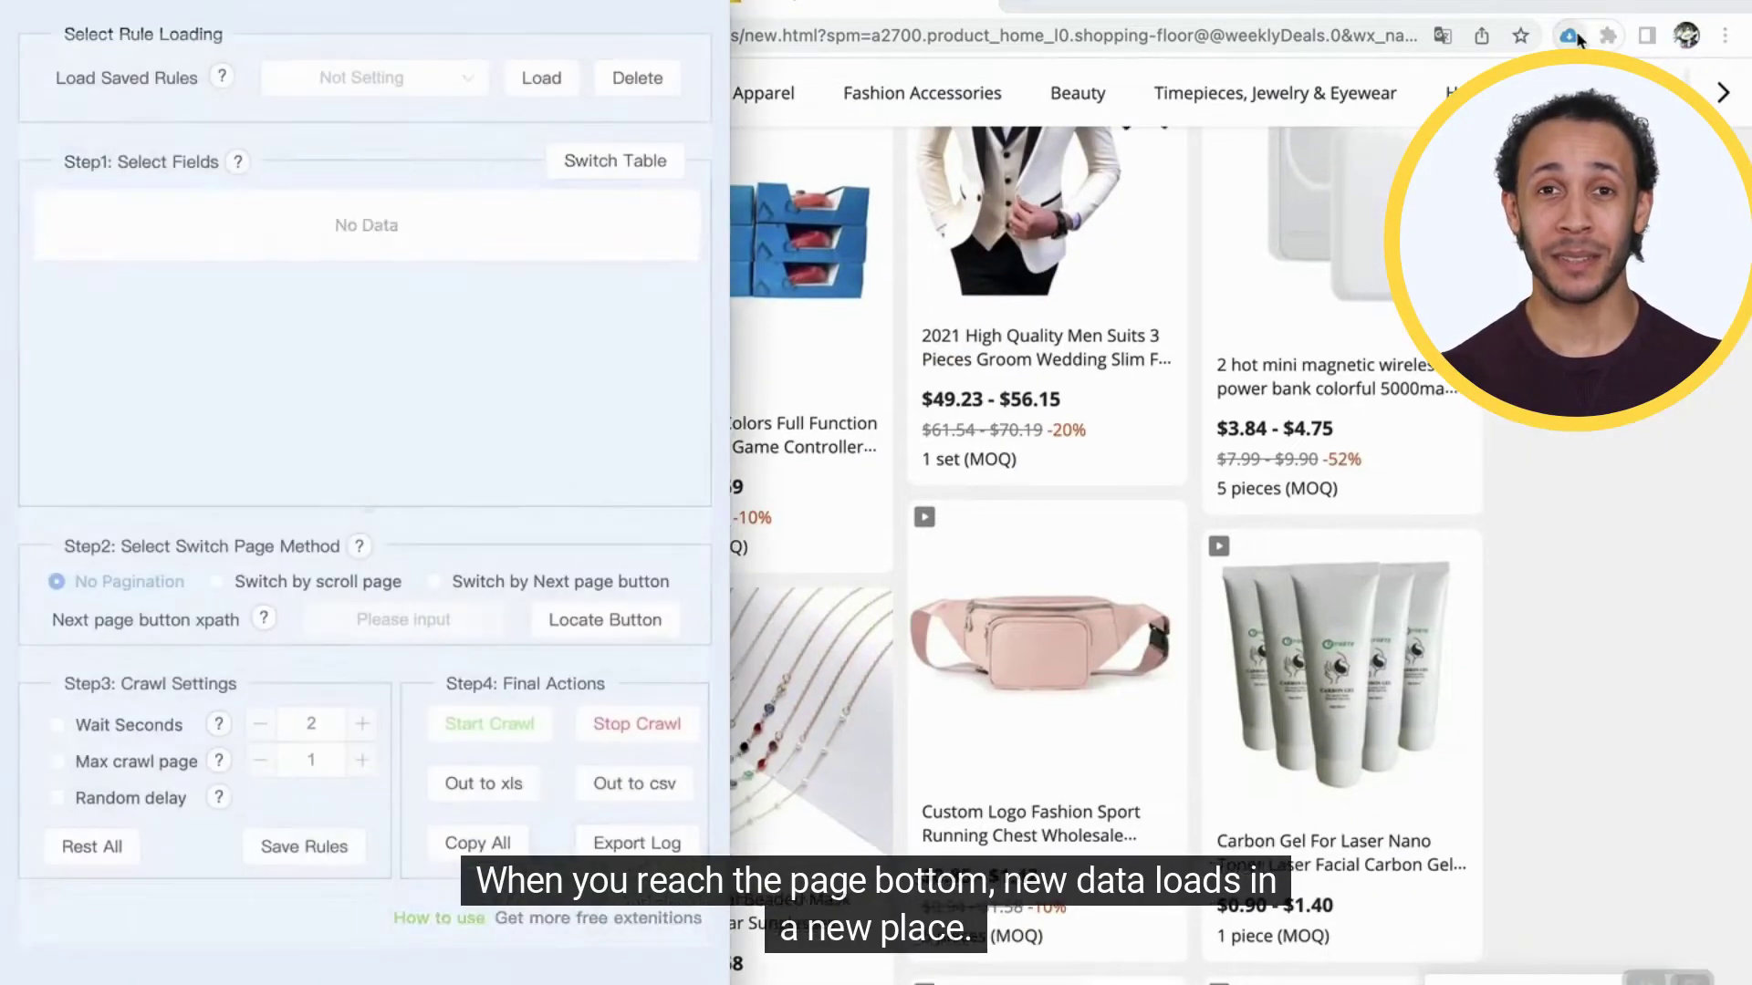
scroll(911, 228, "up", 6)
scroll(911, 228, "up", 10)
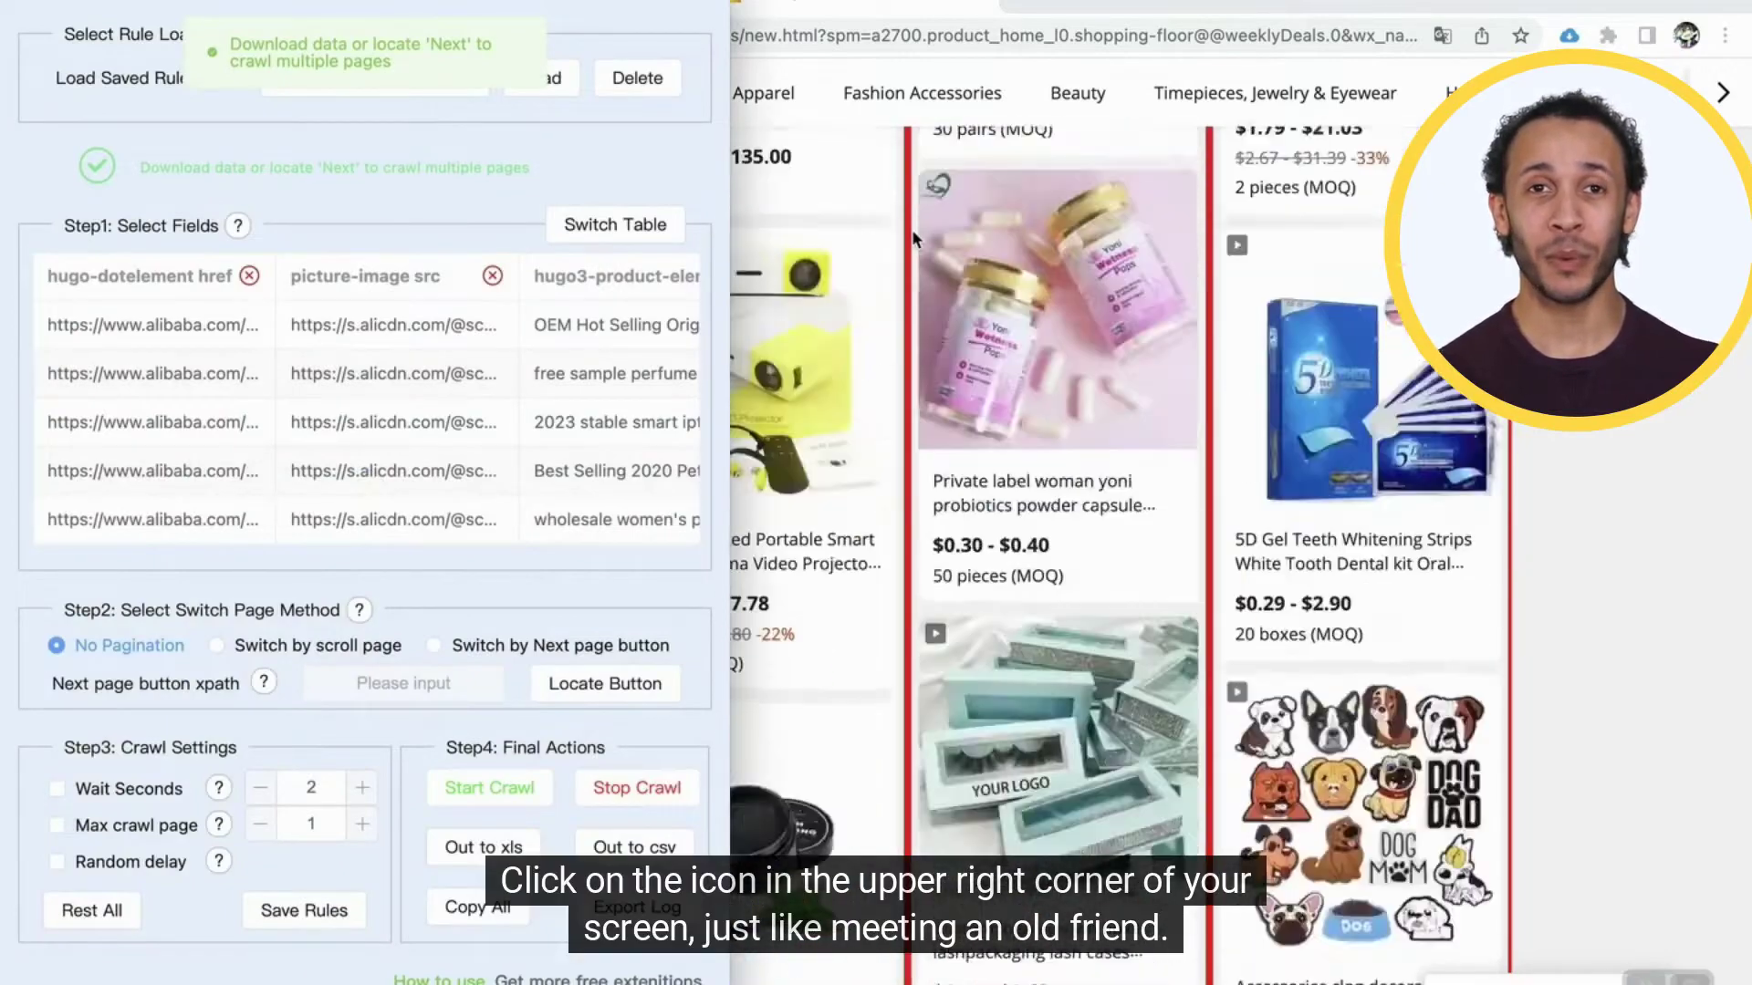
scroll(912, 235, "up", 10)
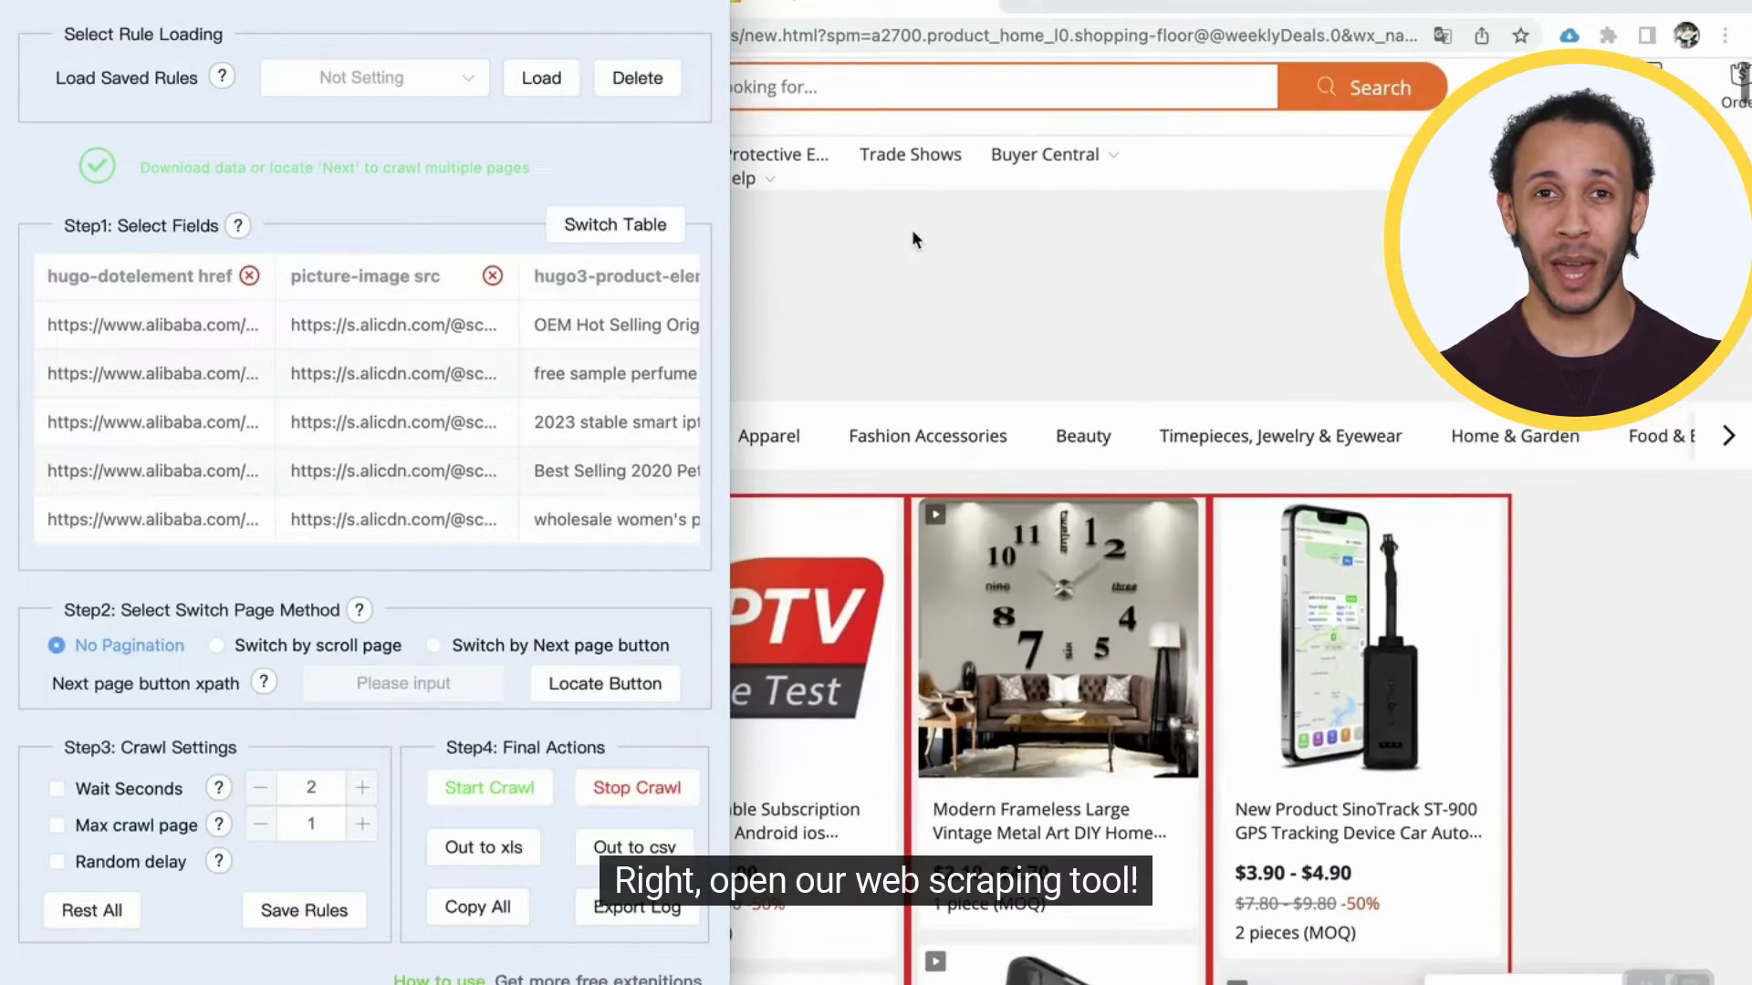
scroll(911, 234, "down", 3)
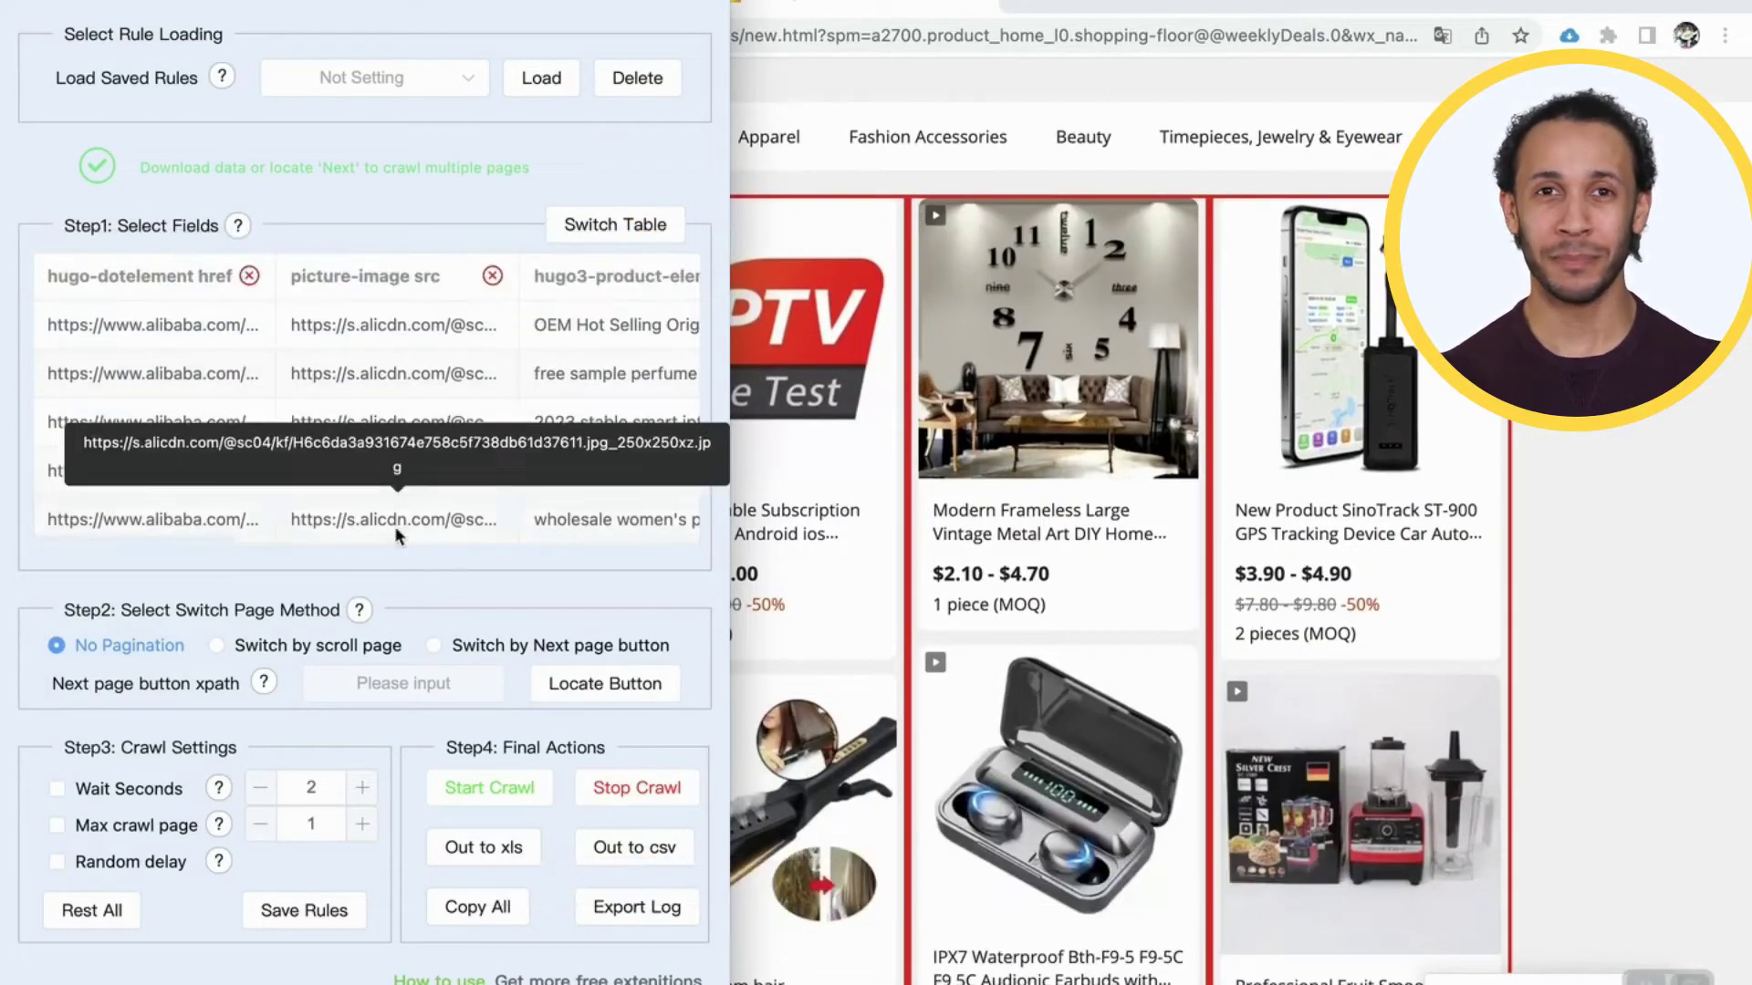
scroll(396, 529, "right", 5)
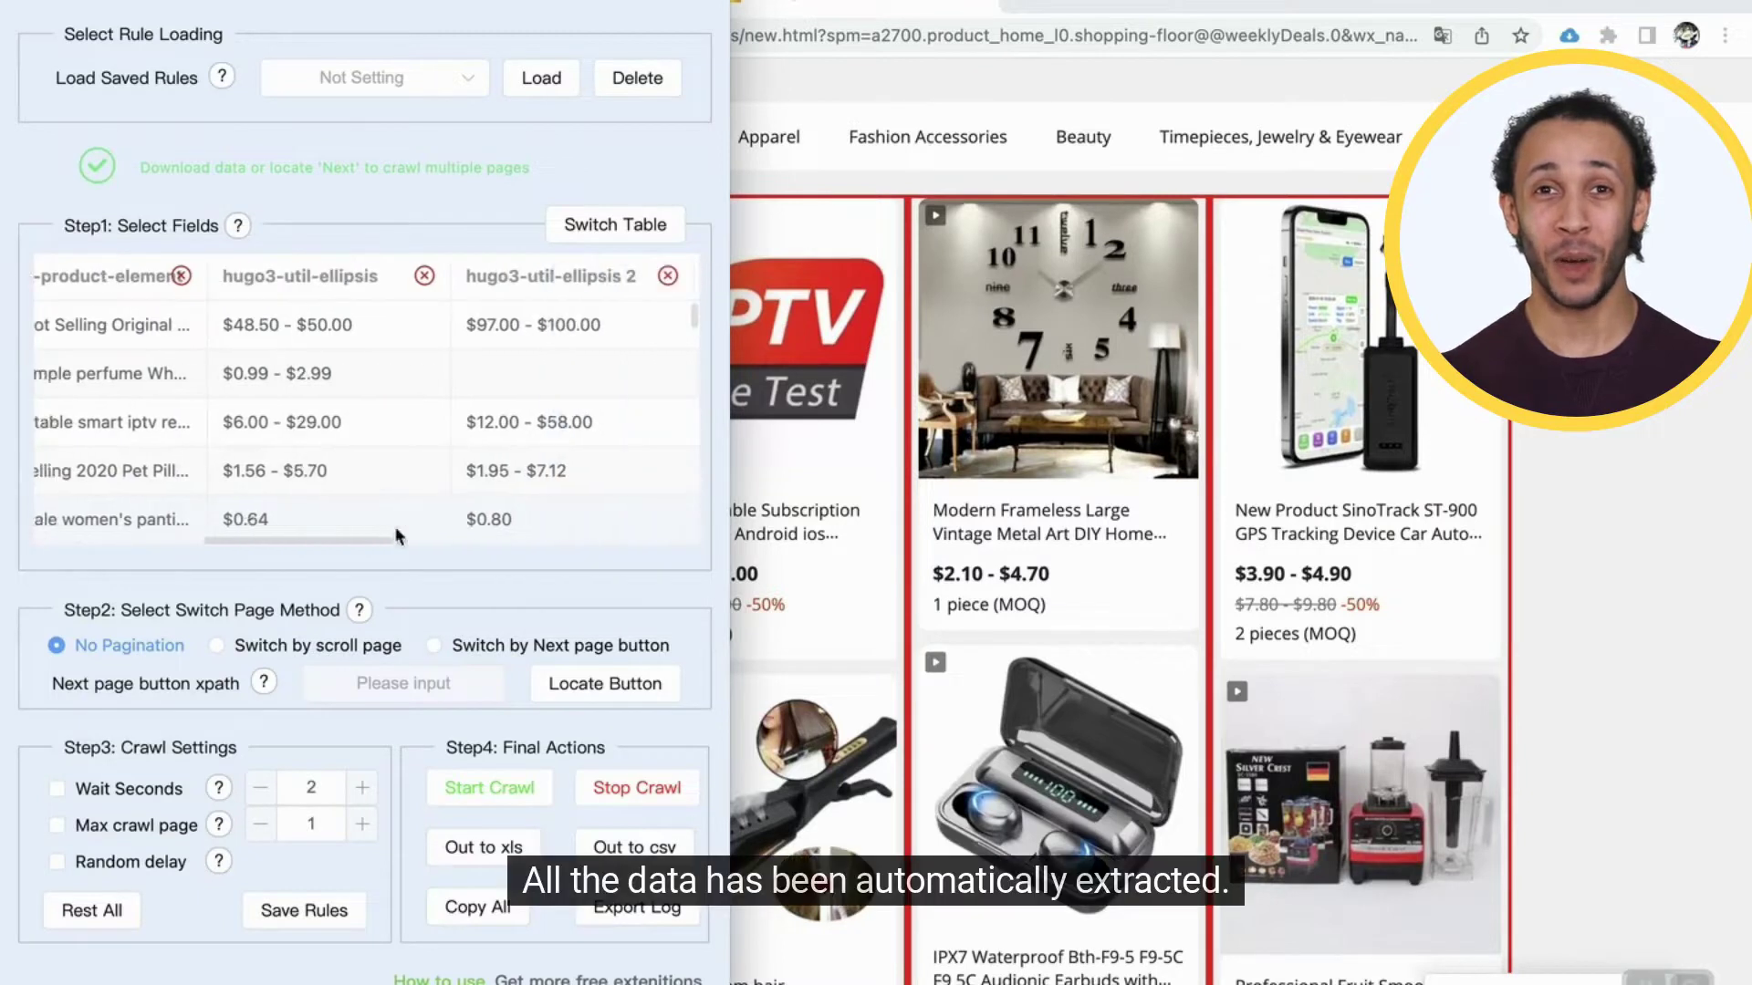
scroll(396, 531, "right", 5)
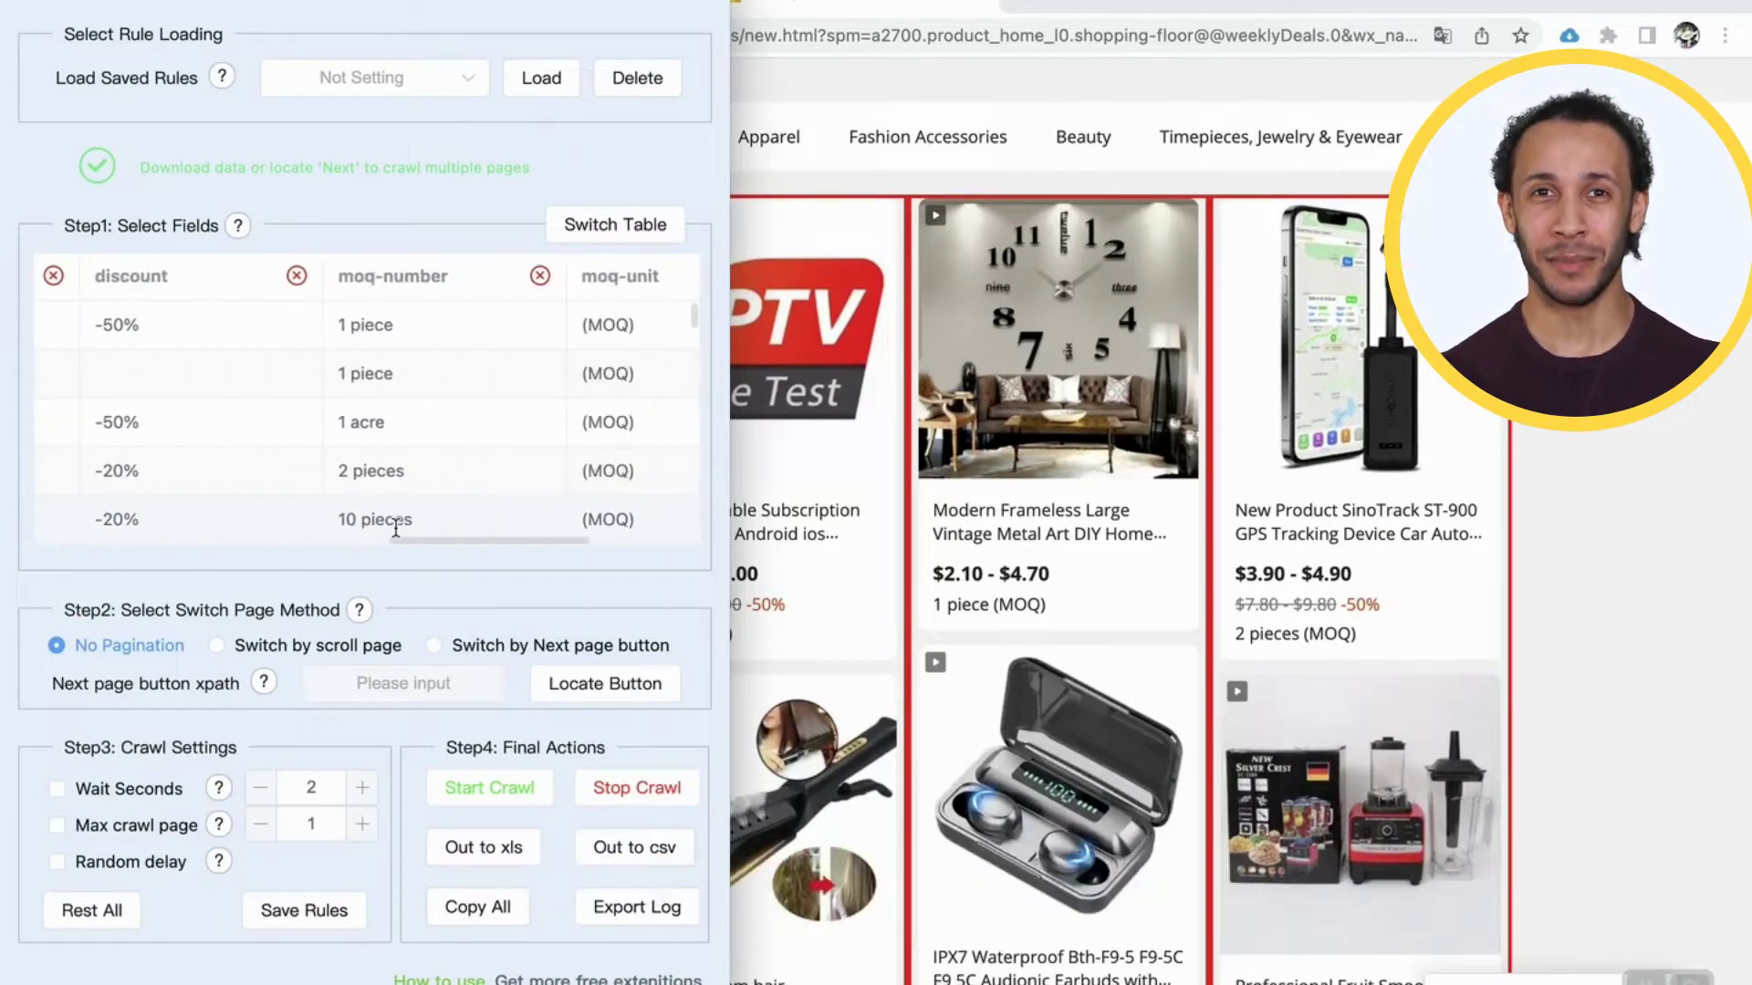
scroll(395, 527, "right", 5)
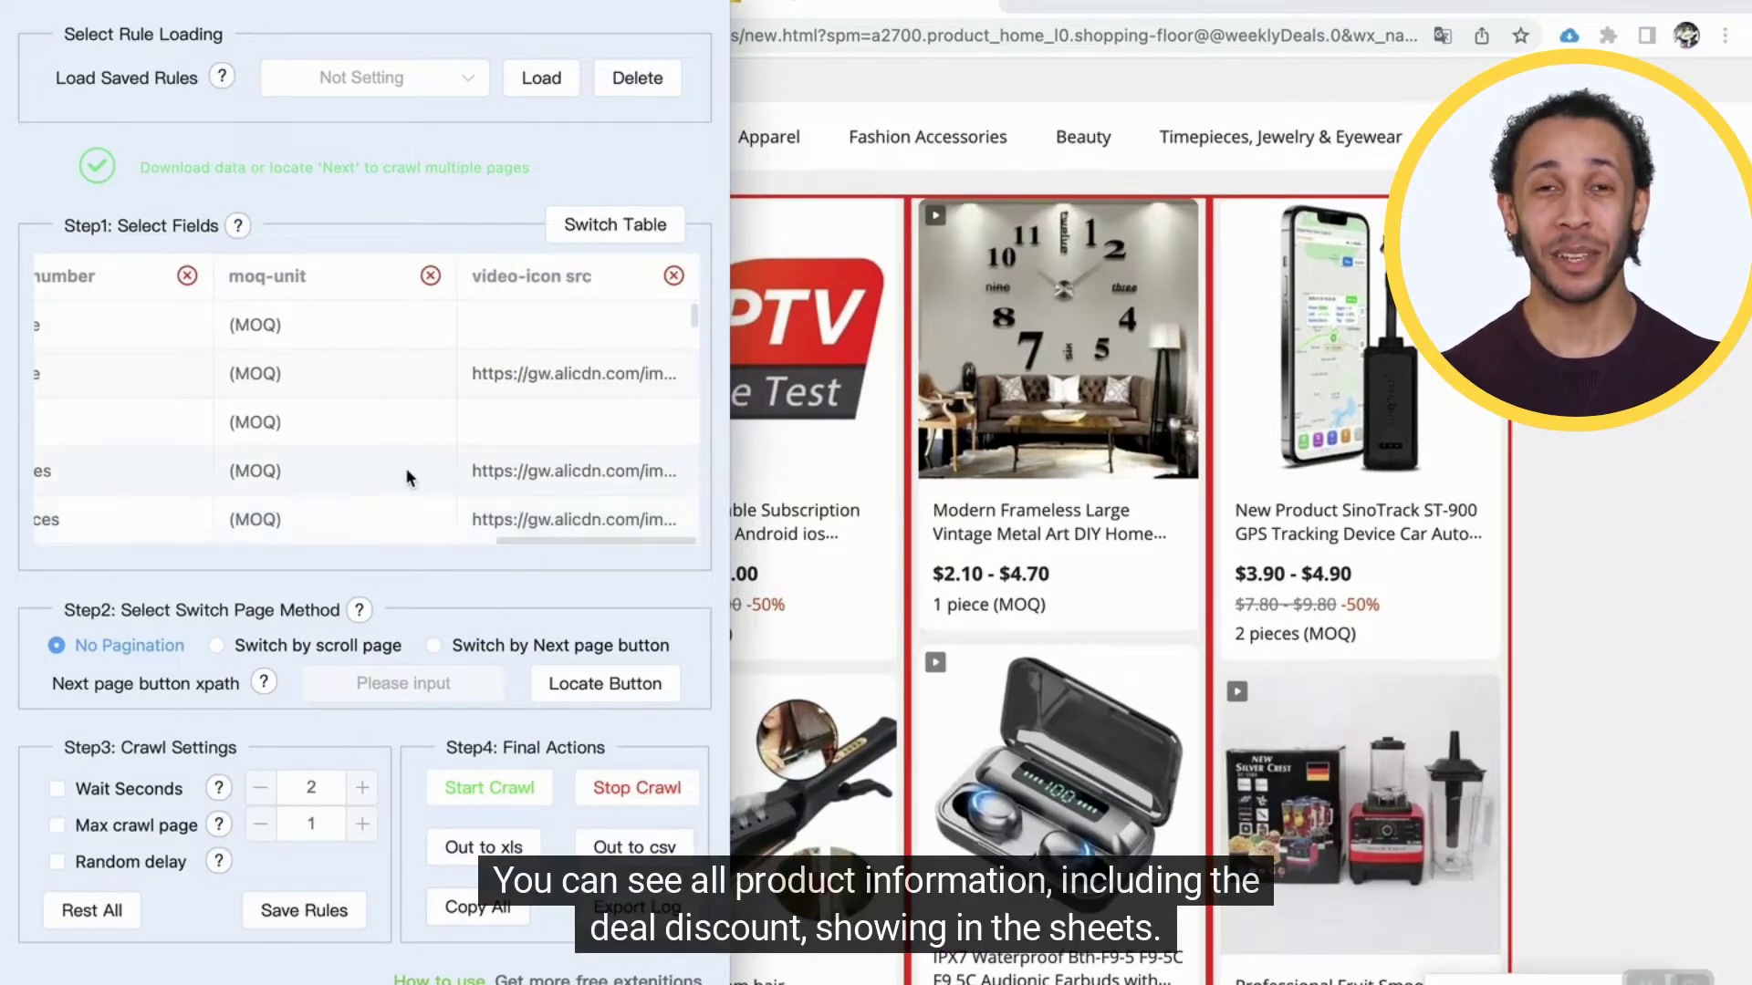
scroll(405, 467, "down", 5)
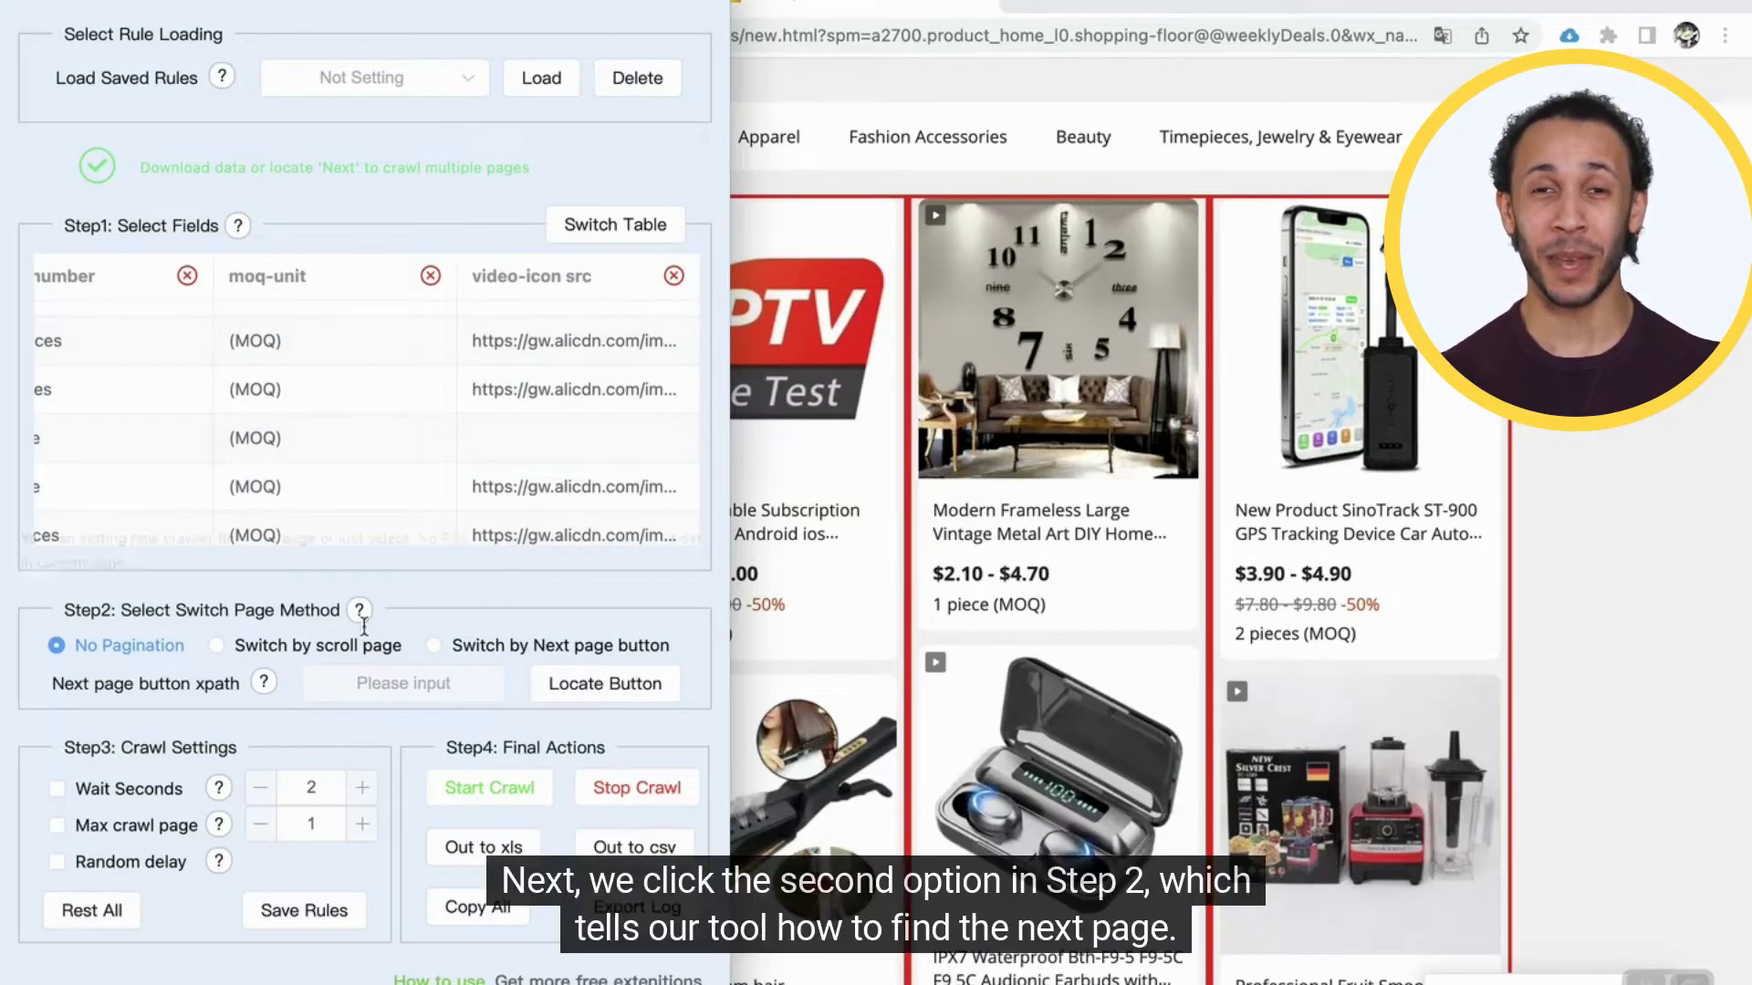
- Use scroll-page paging with a 2-second wait, random delay and 8-page cap, then start crawling
left_click(315, 657)
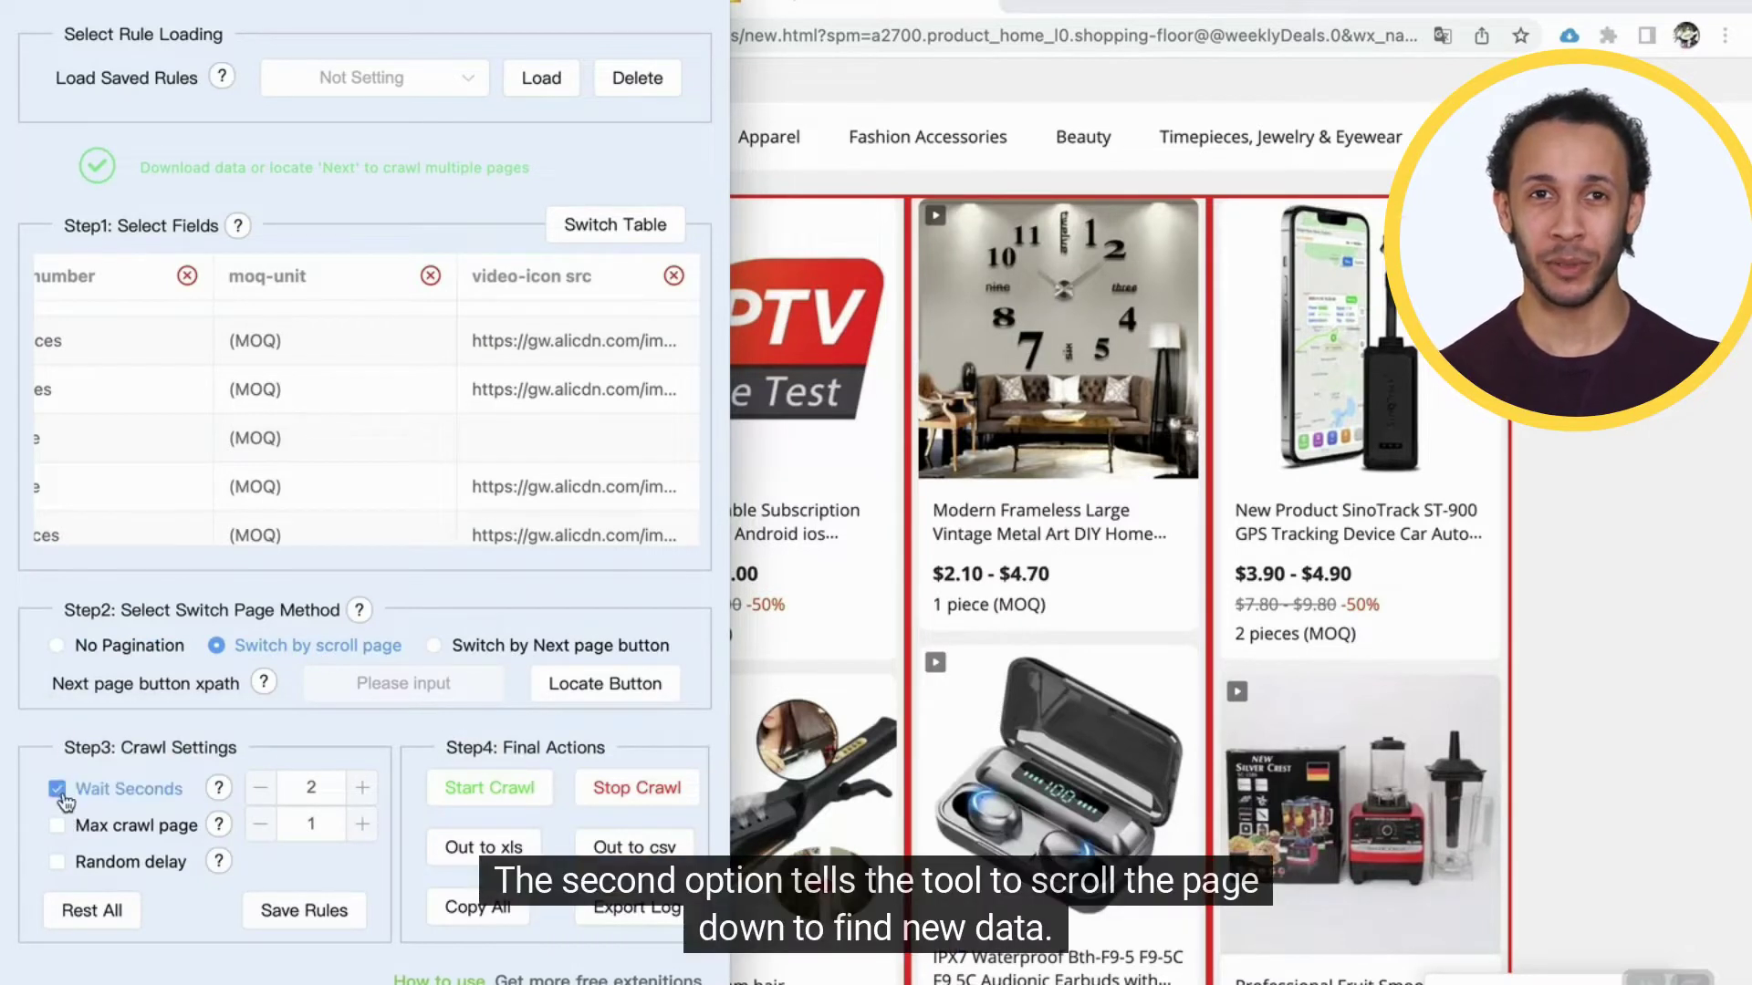
double_click(294, 819)
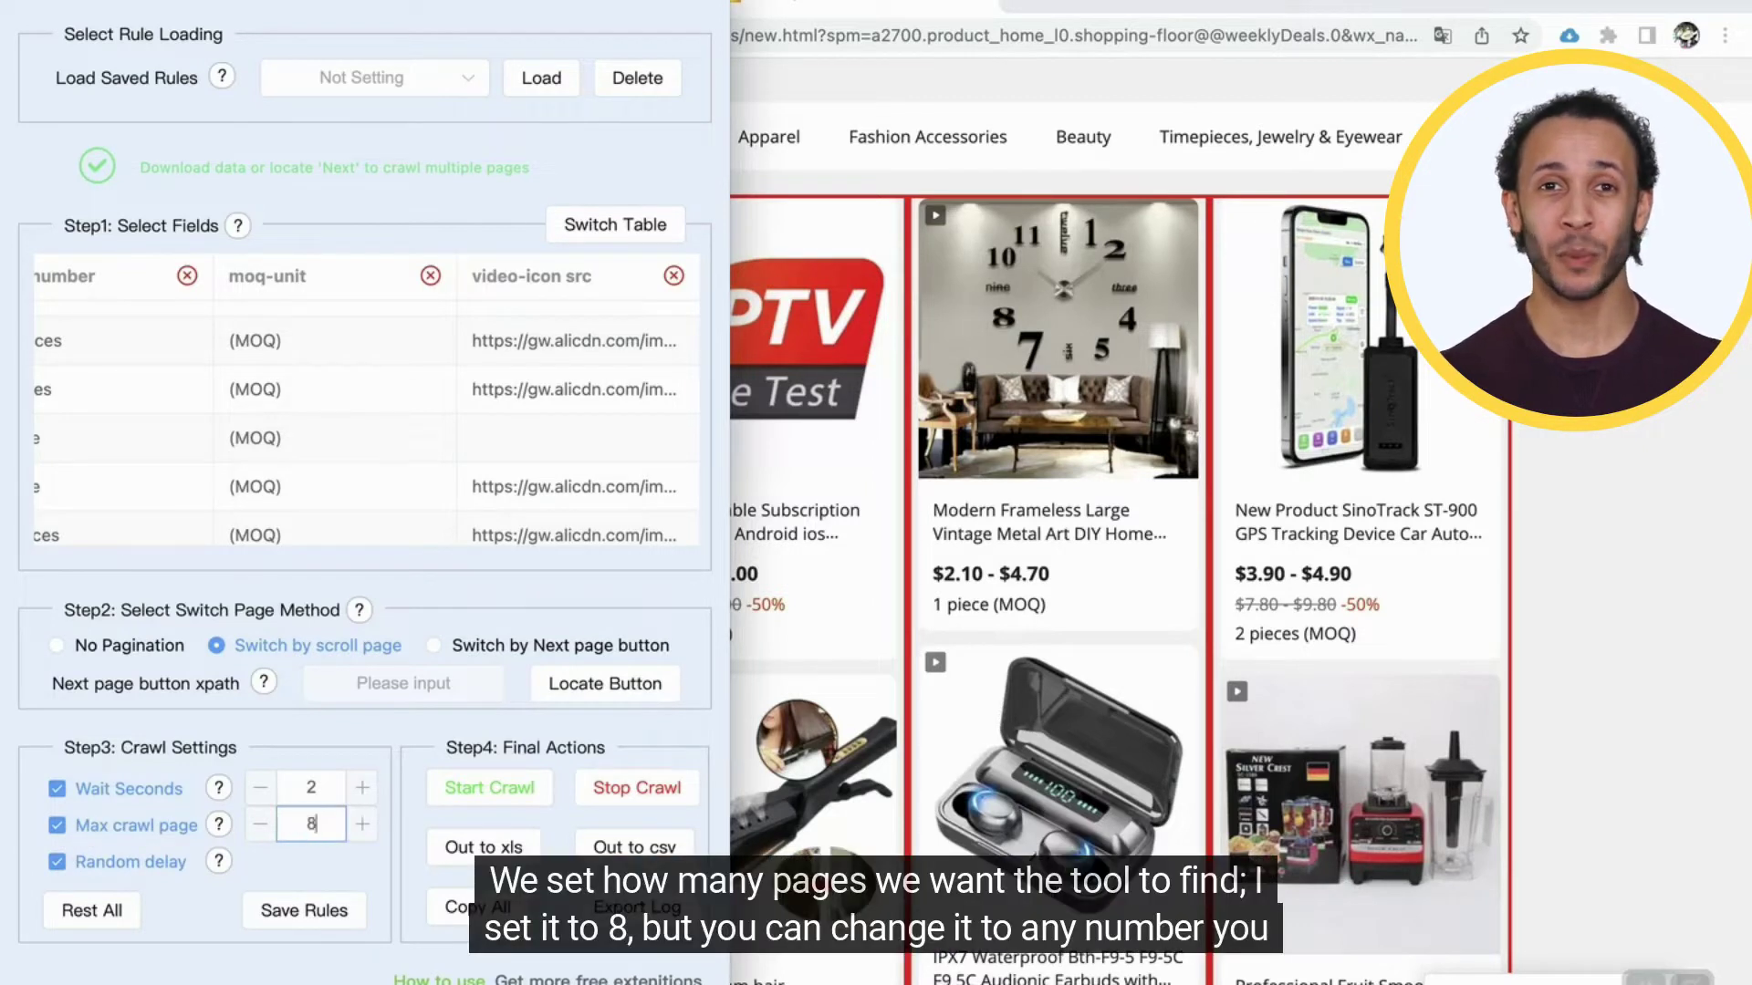
left_click(505, 795)
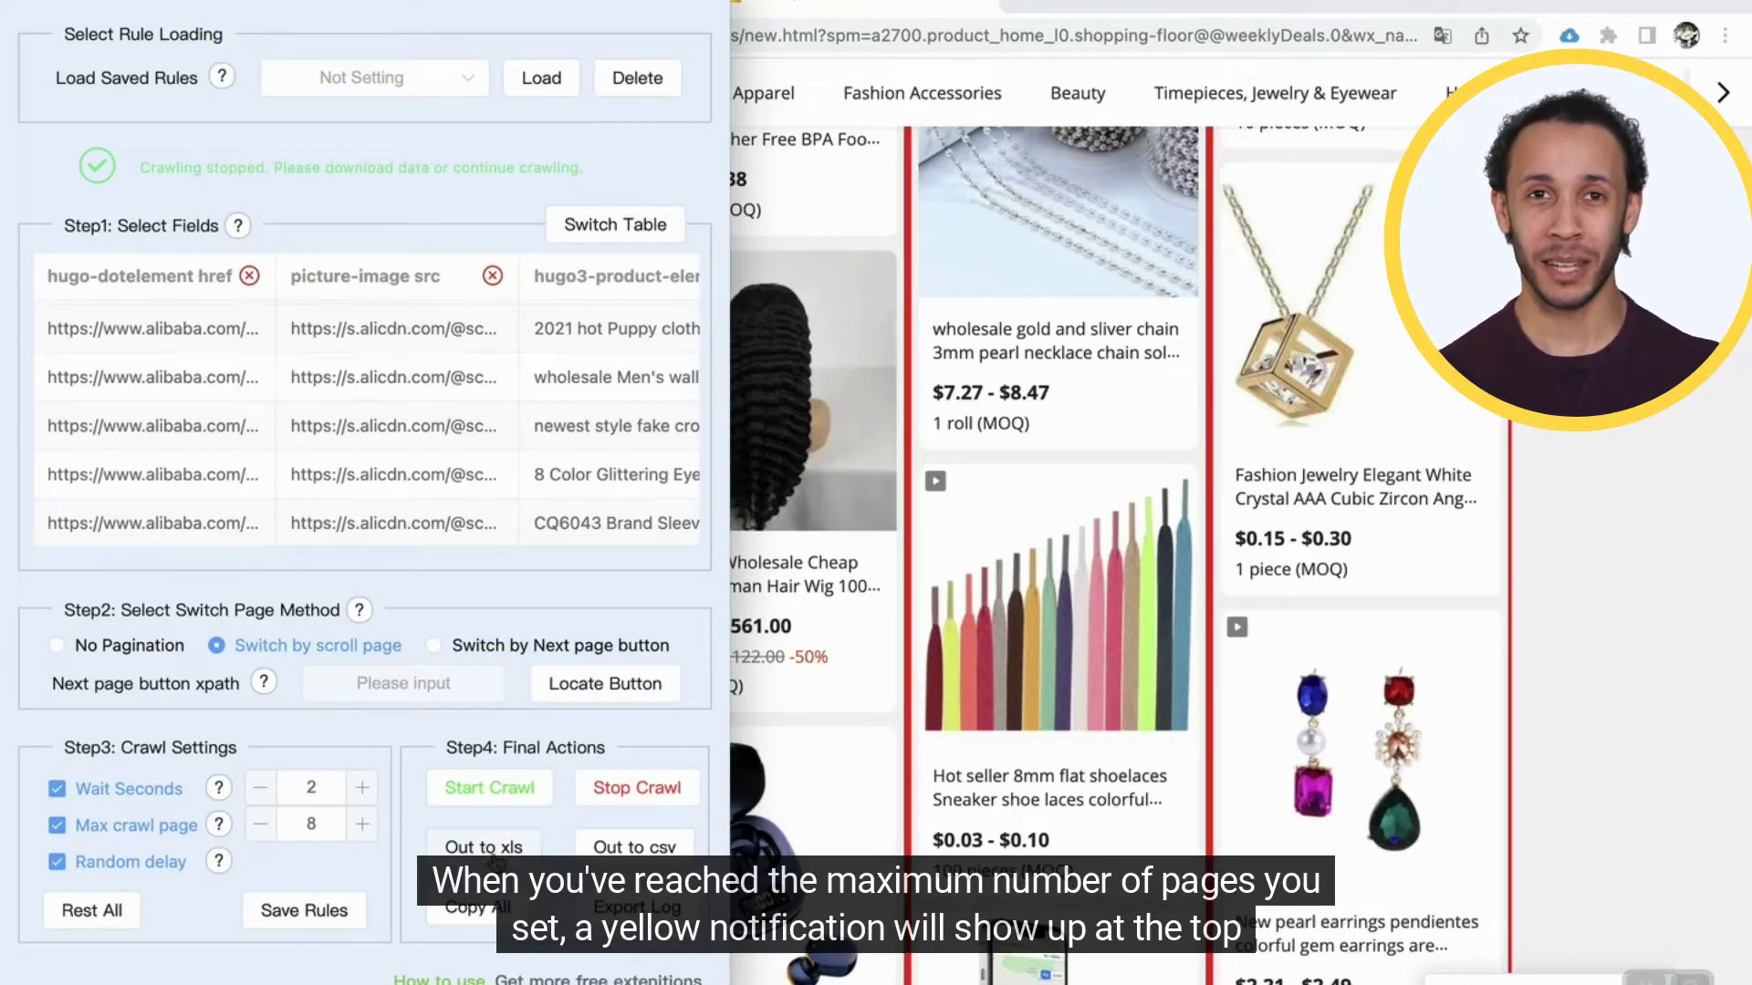
- Download the crawled deals as an xlsx file and return to Alibaba's deals page
left_click(492, 851)
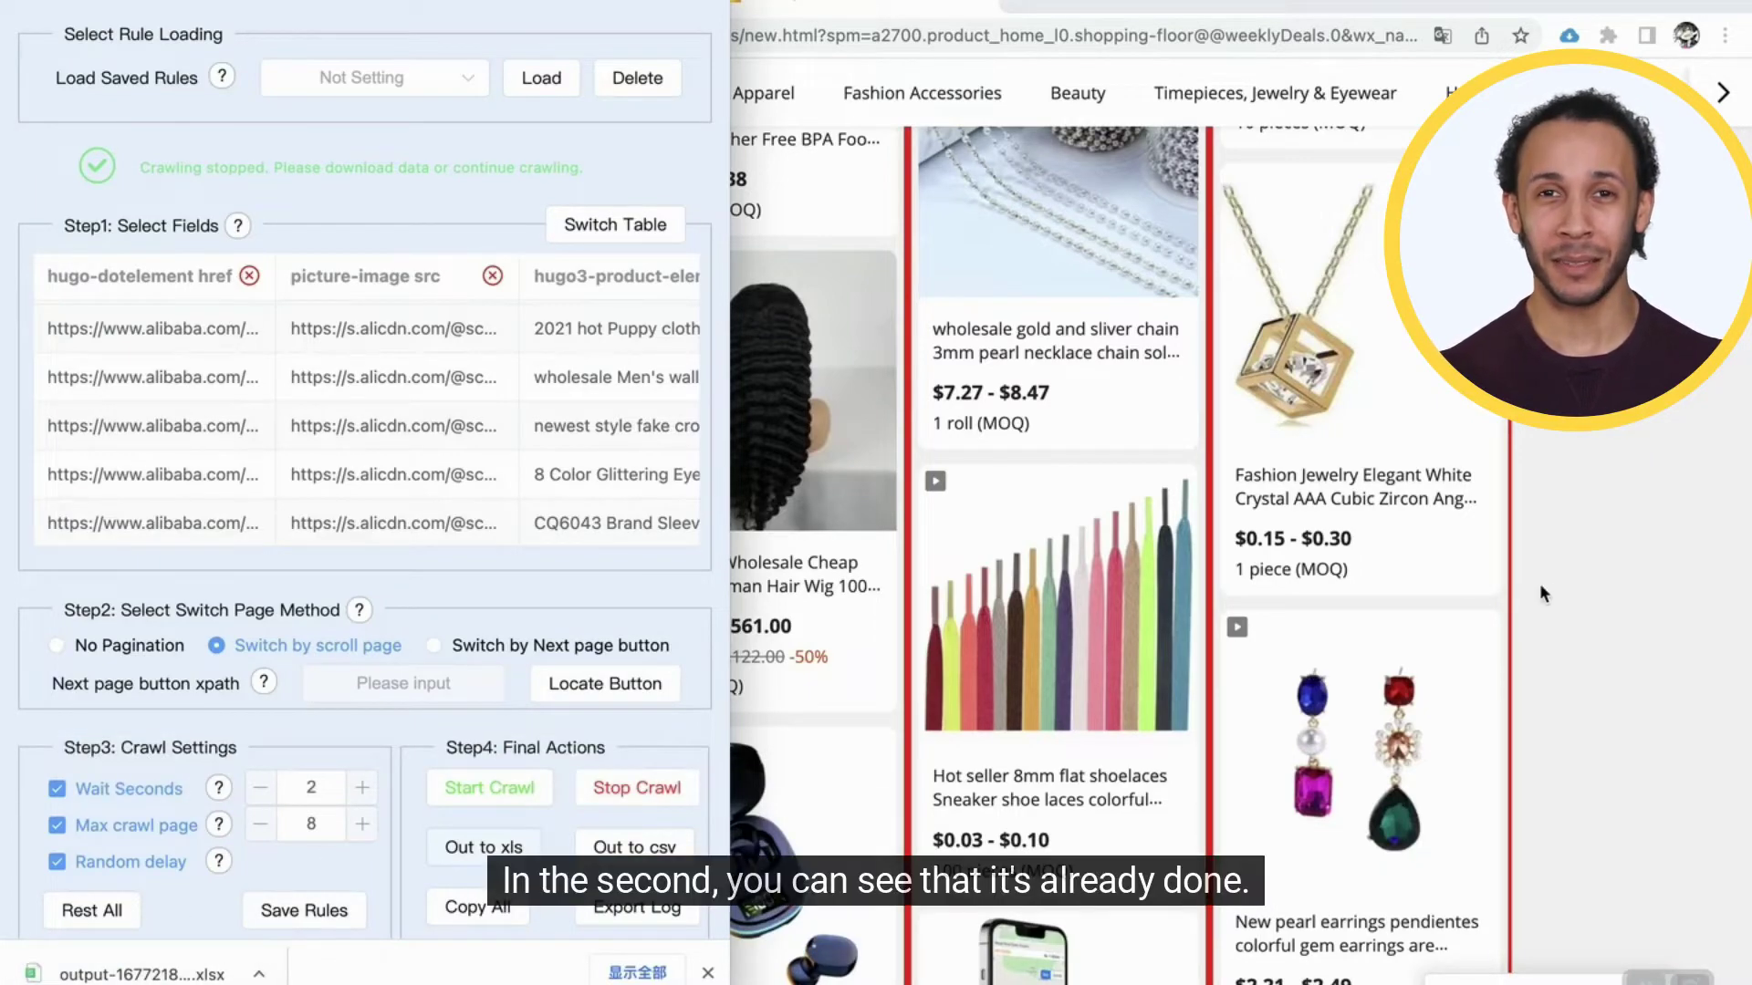
left_click(1562, 577)
scroll(964, 518, "down", 10)
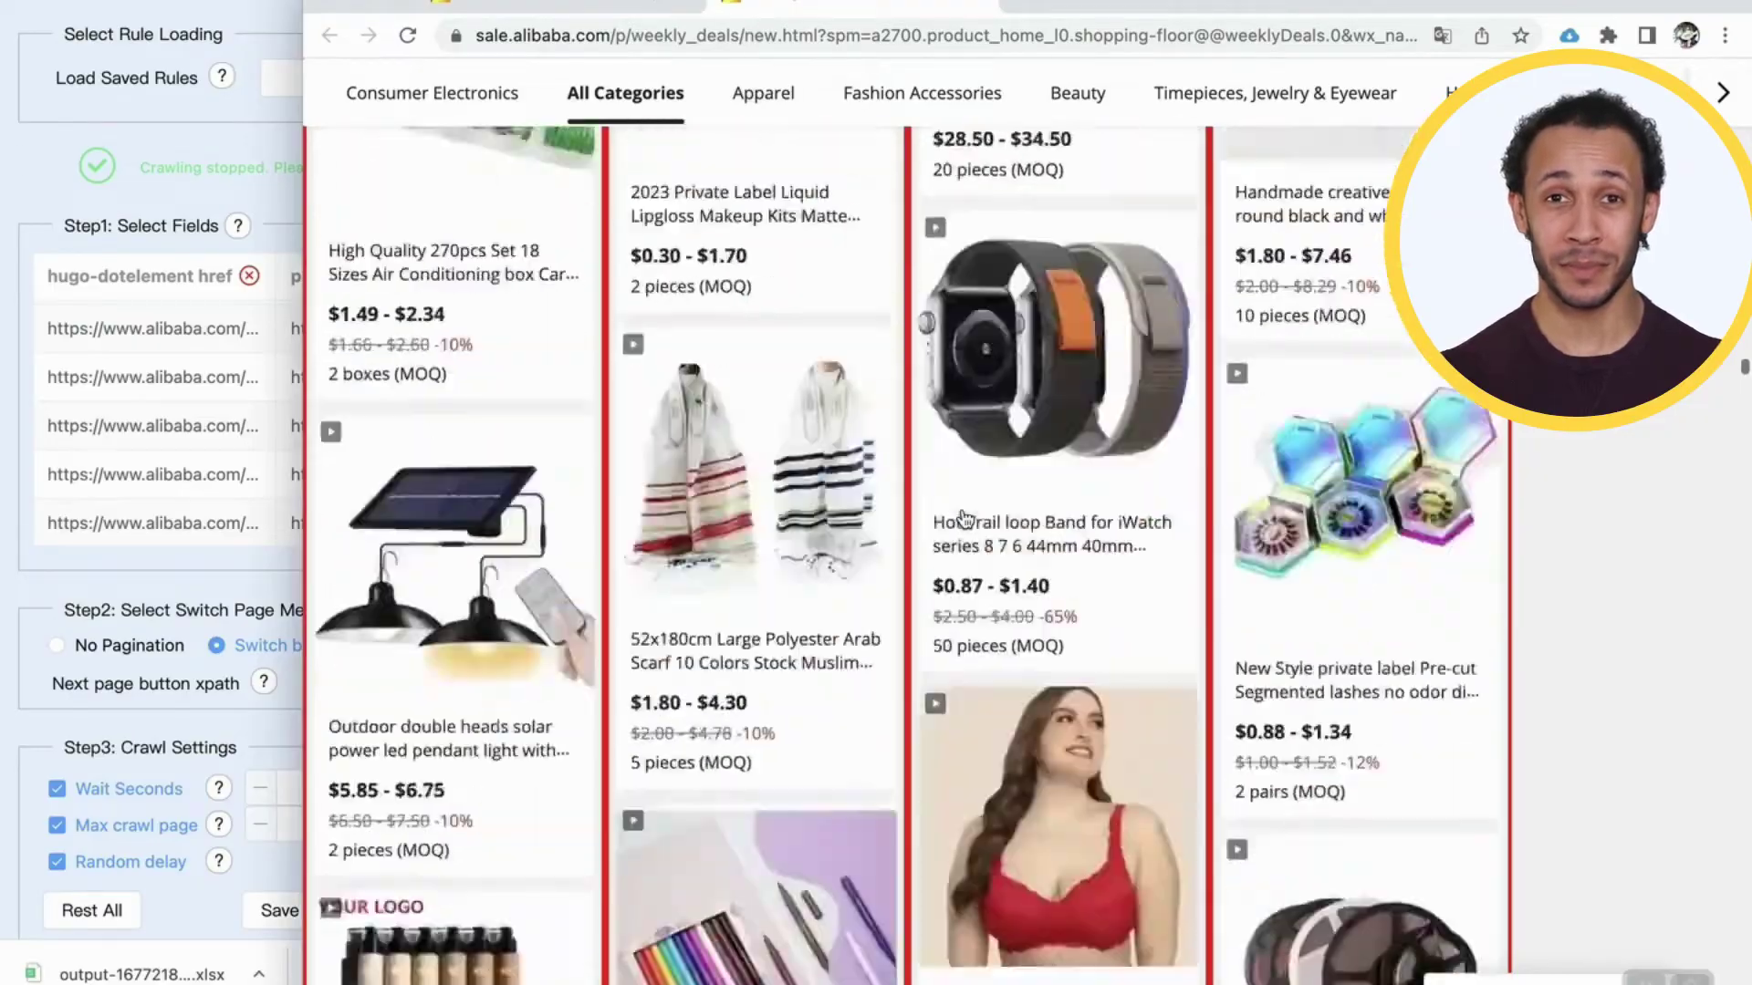
scroll(965, 518, "down", 15)
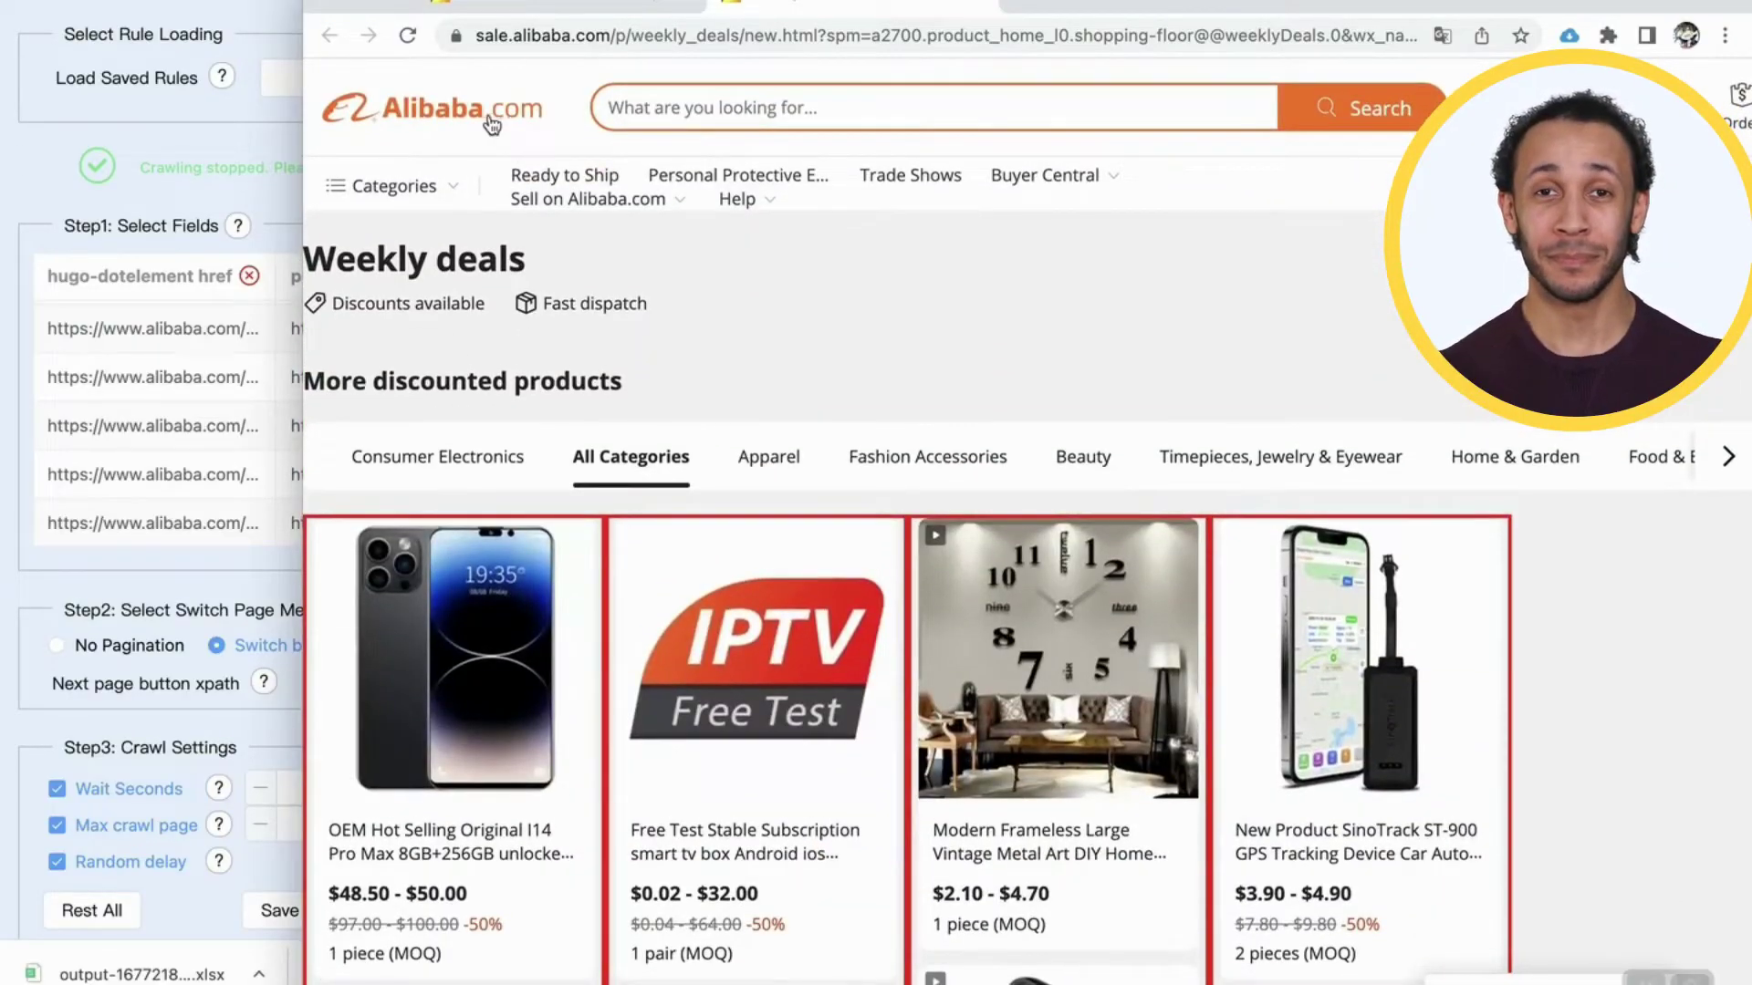
- Browse the Beauty products on Alibaba's New Arrivals page, then return to the homepage
left_click(471, 124)
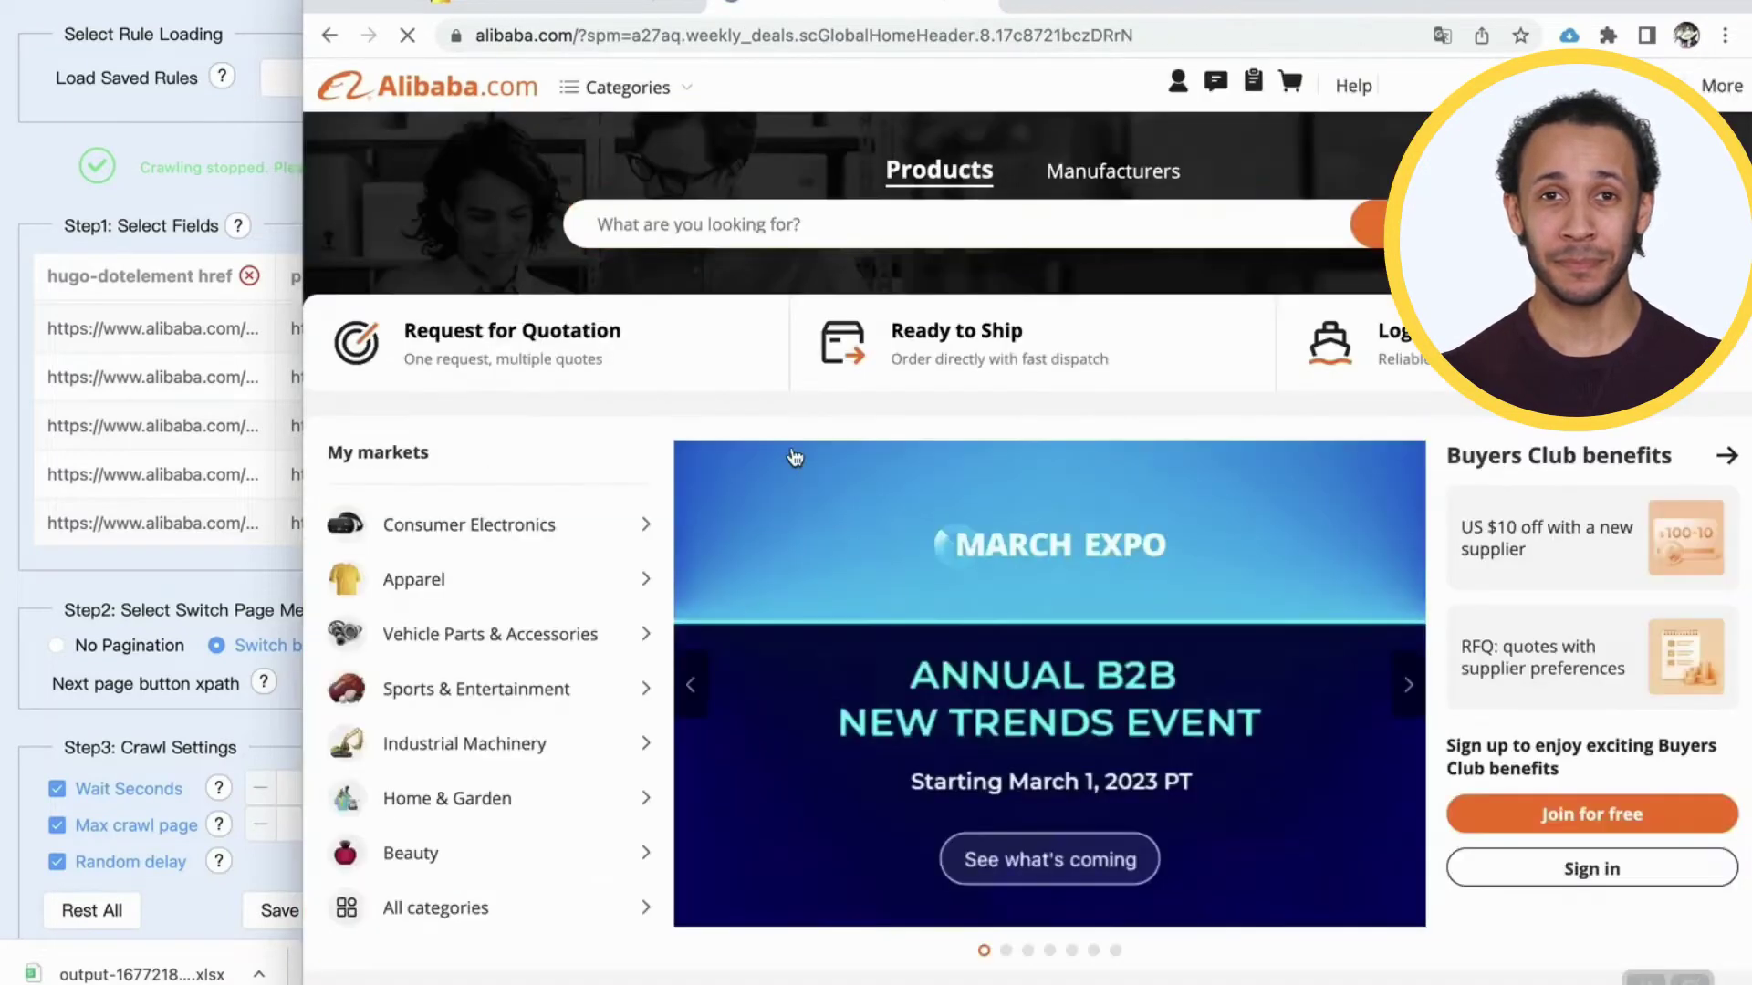
scroll(790, 445, "down", 5)
scroll(795, 457, "down", 3)
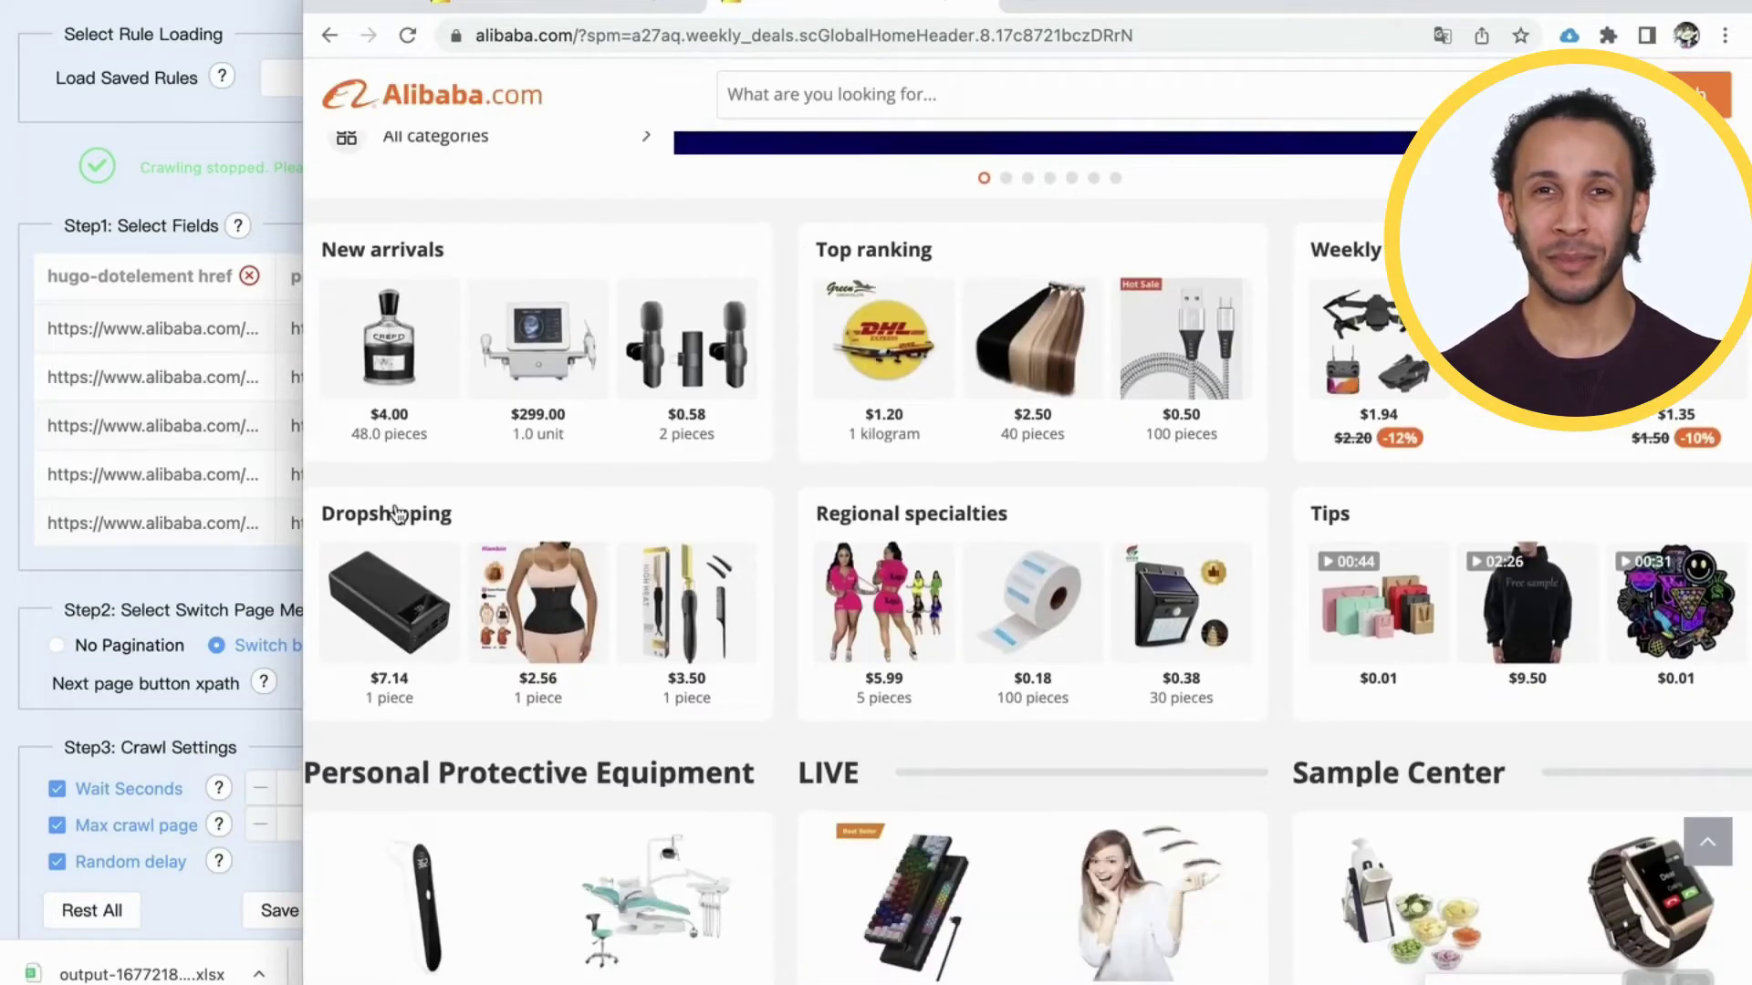
left_click(413, 259)
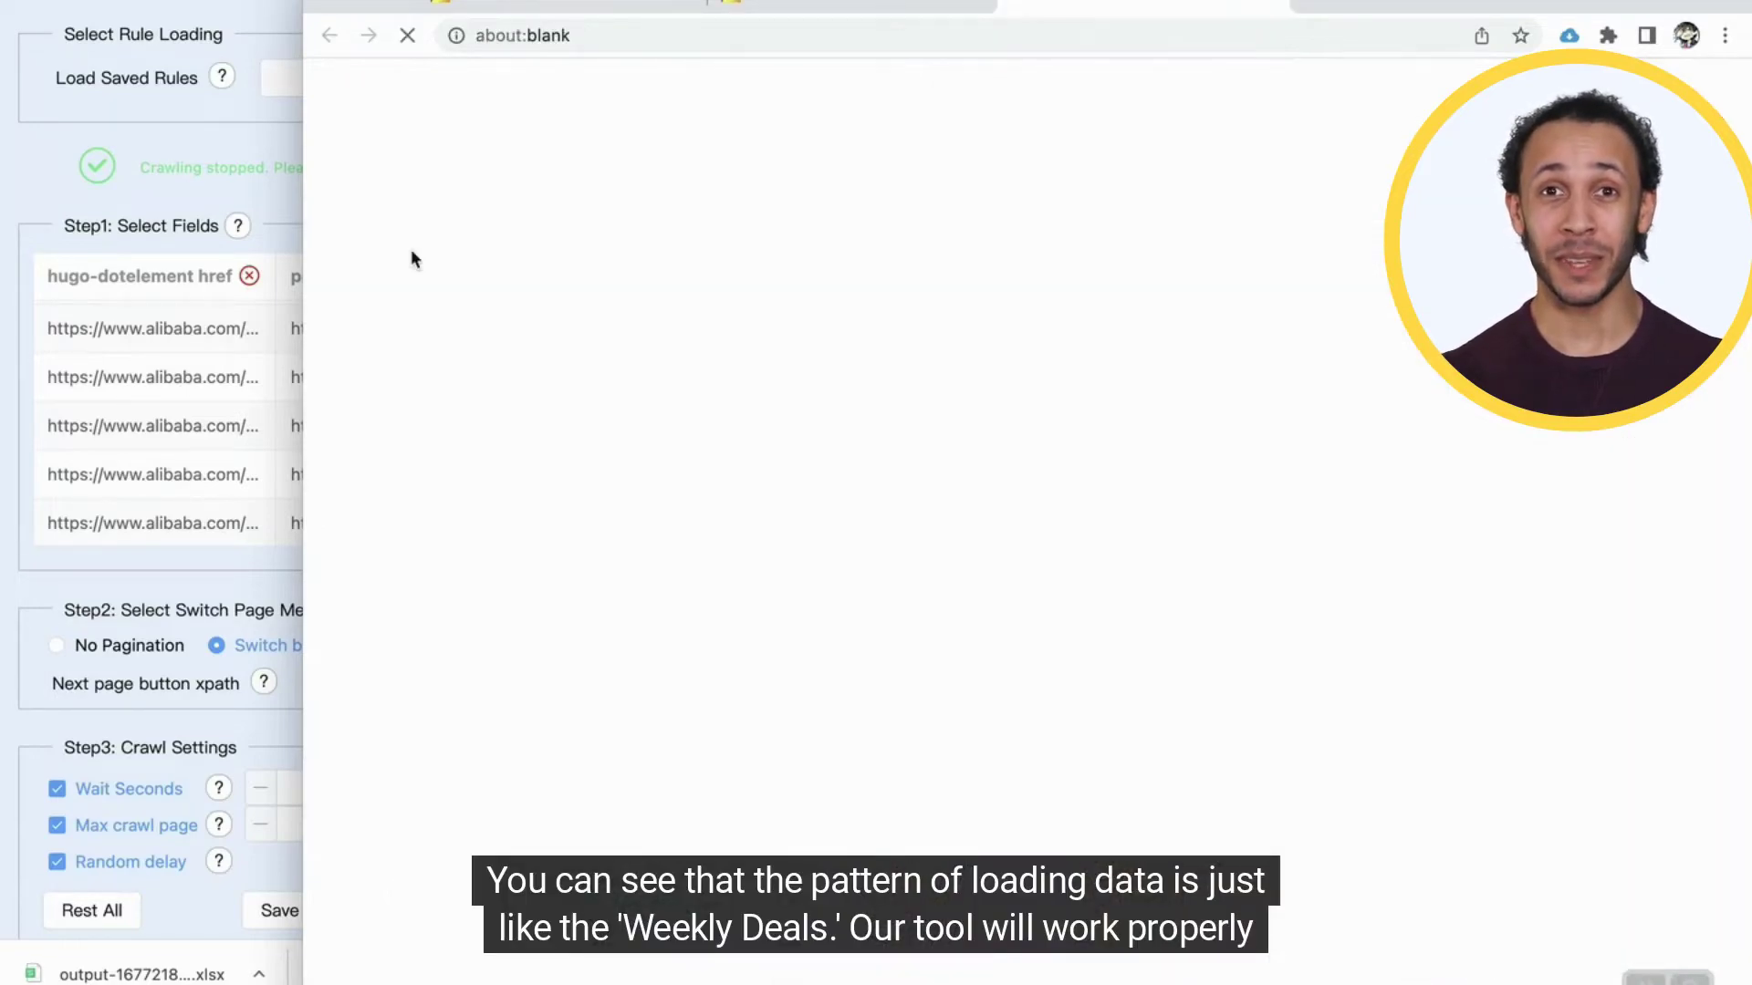
scroll(799, 520, "down", 5)
scroll(800, 527, "down", 15)
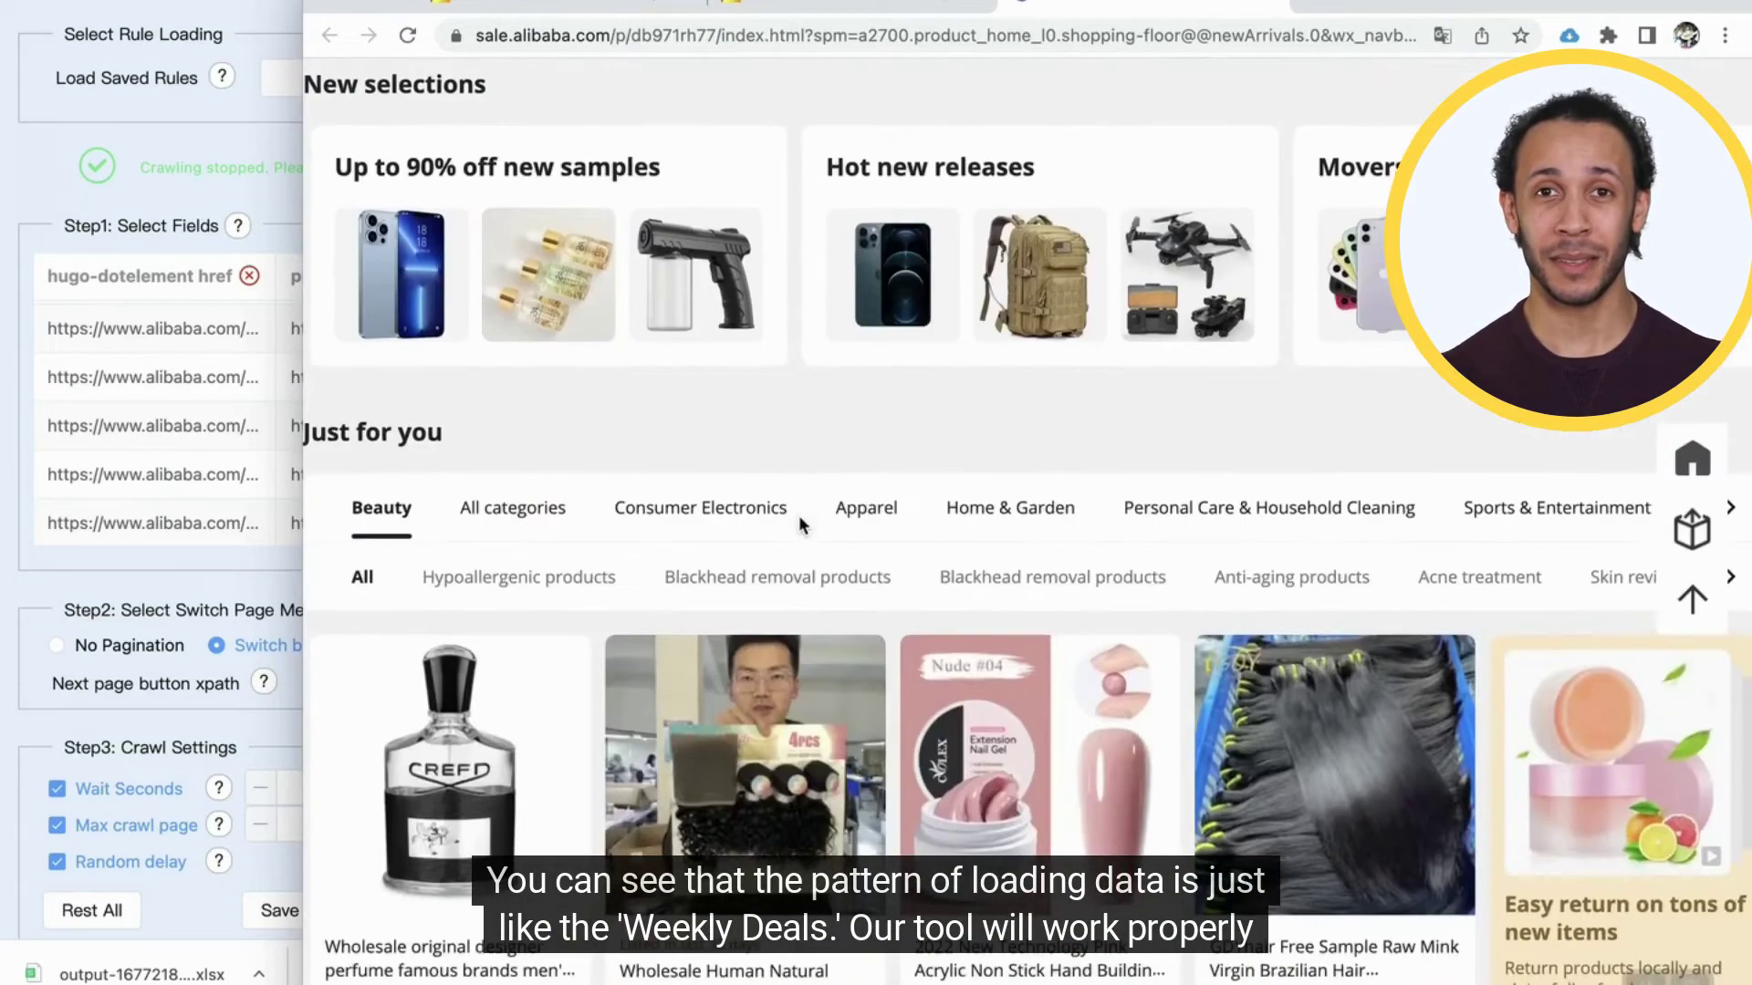
scroll(803, 506, "down", 20)
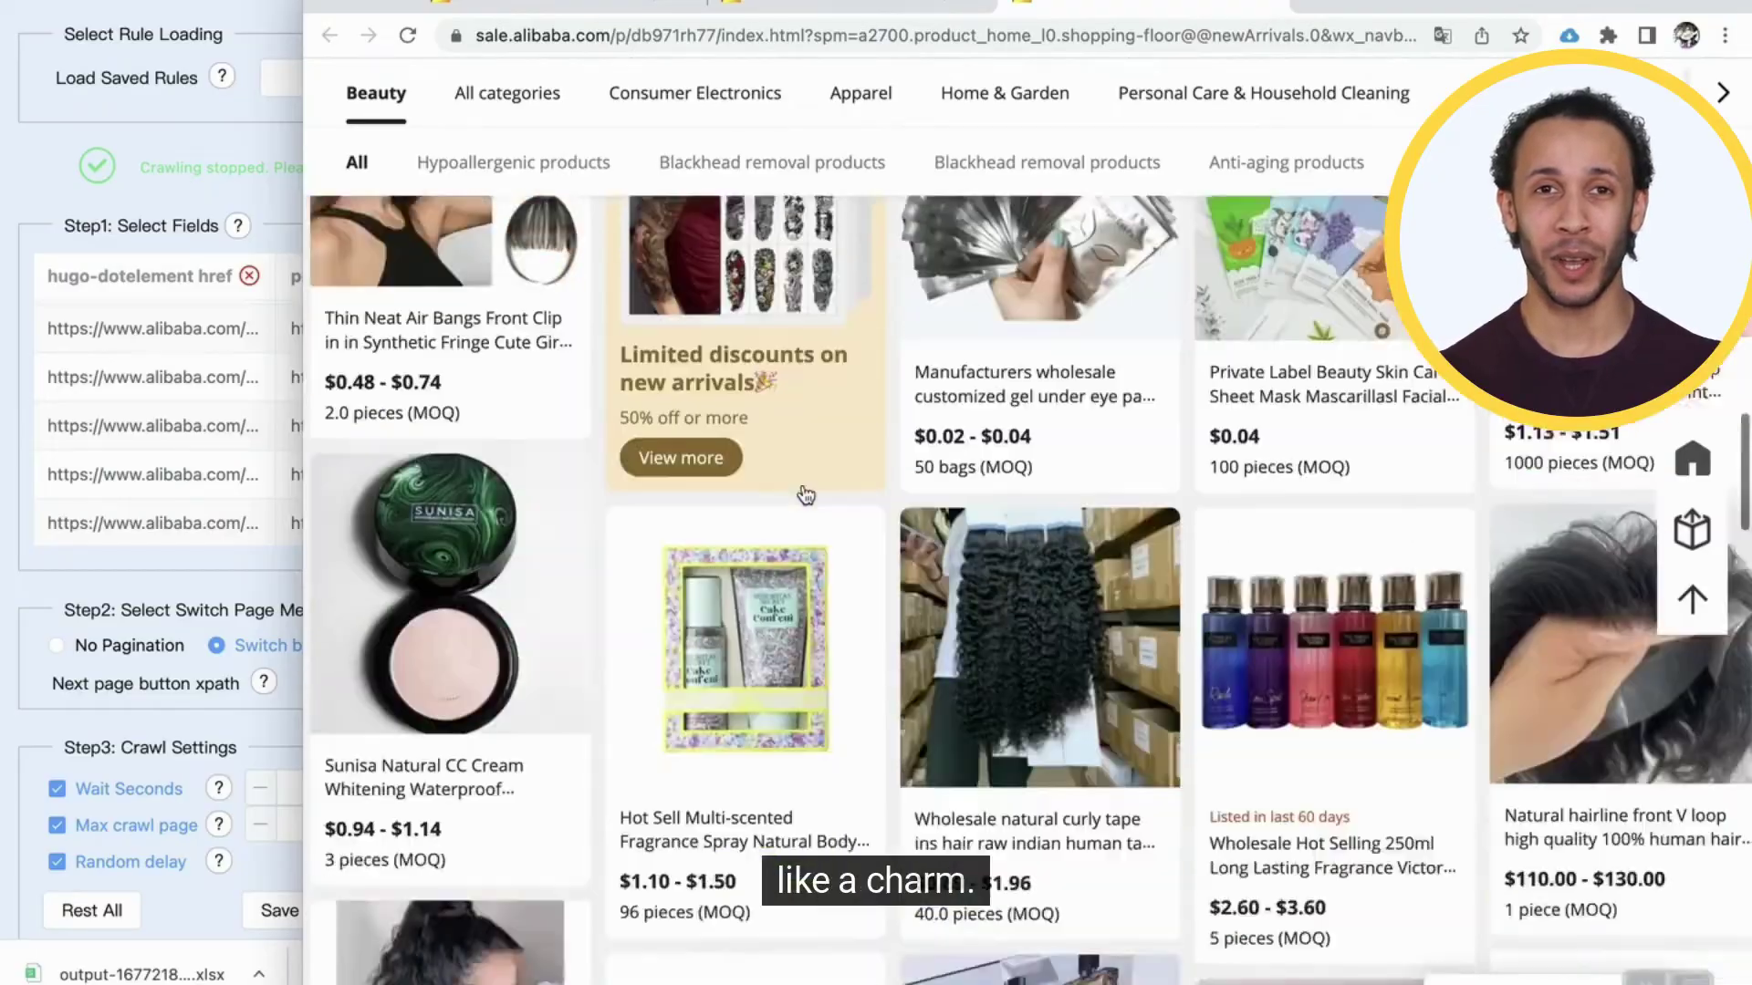
scroll(806, 495, "down", 20)
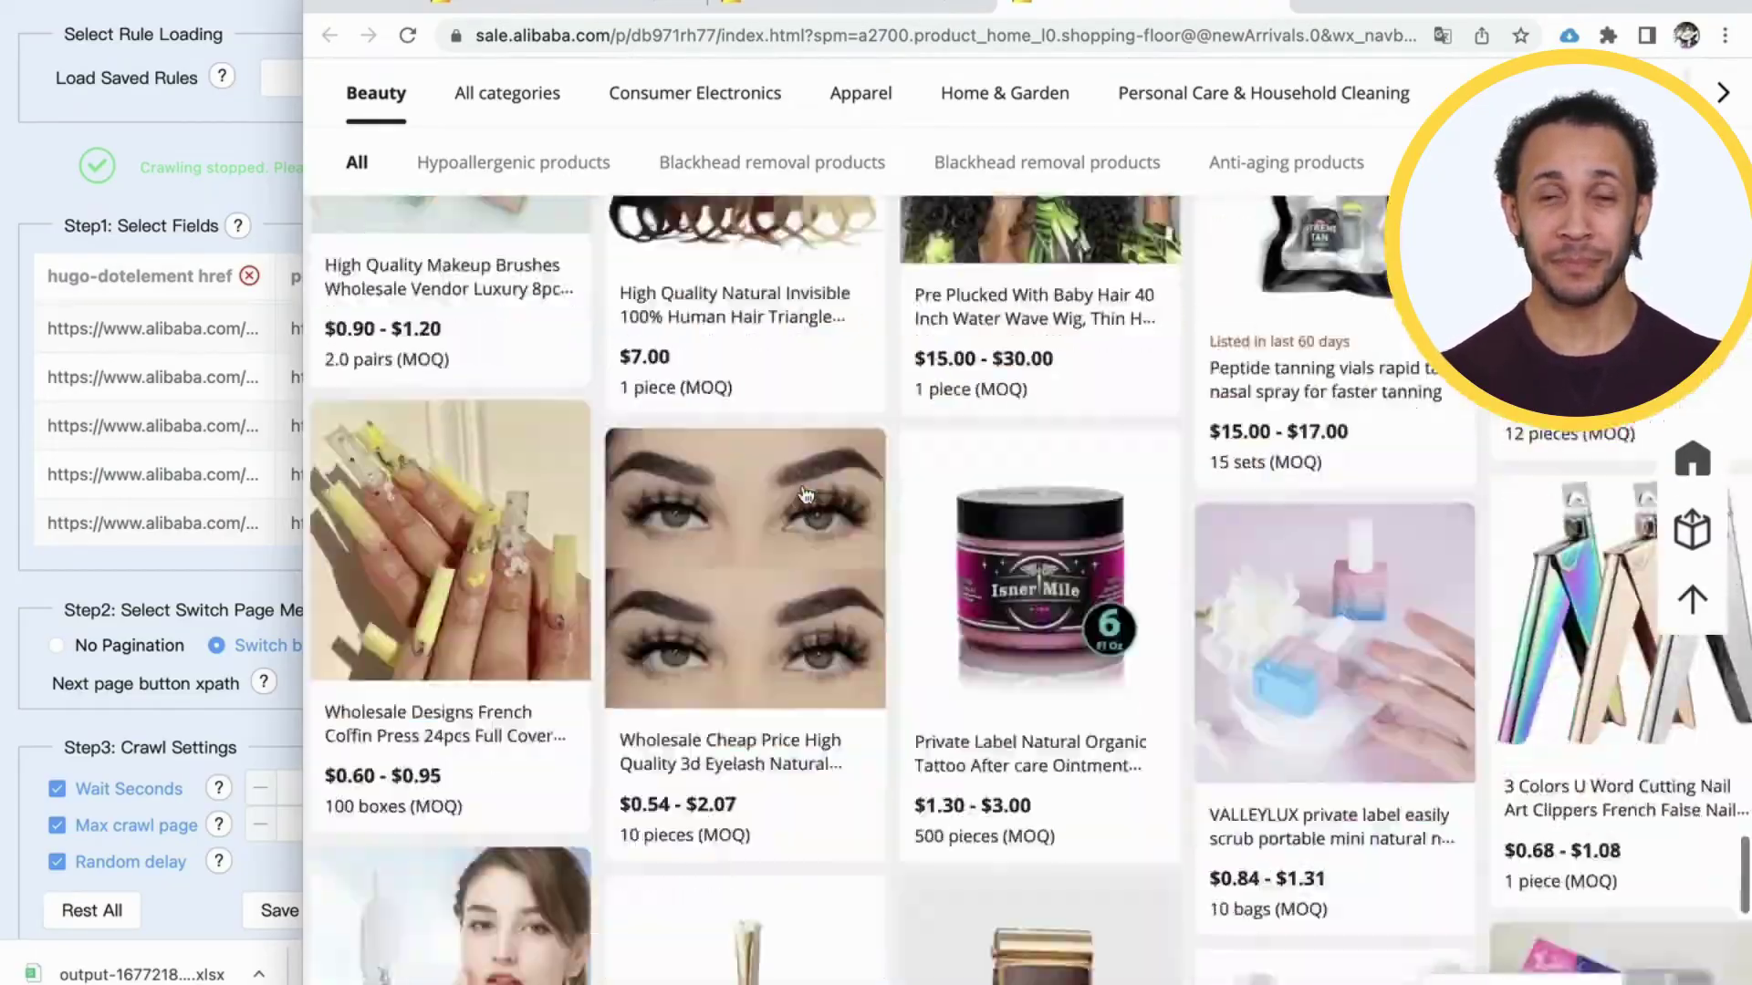
scroll(806, 496, "down", 20)
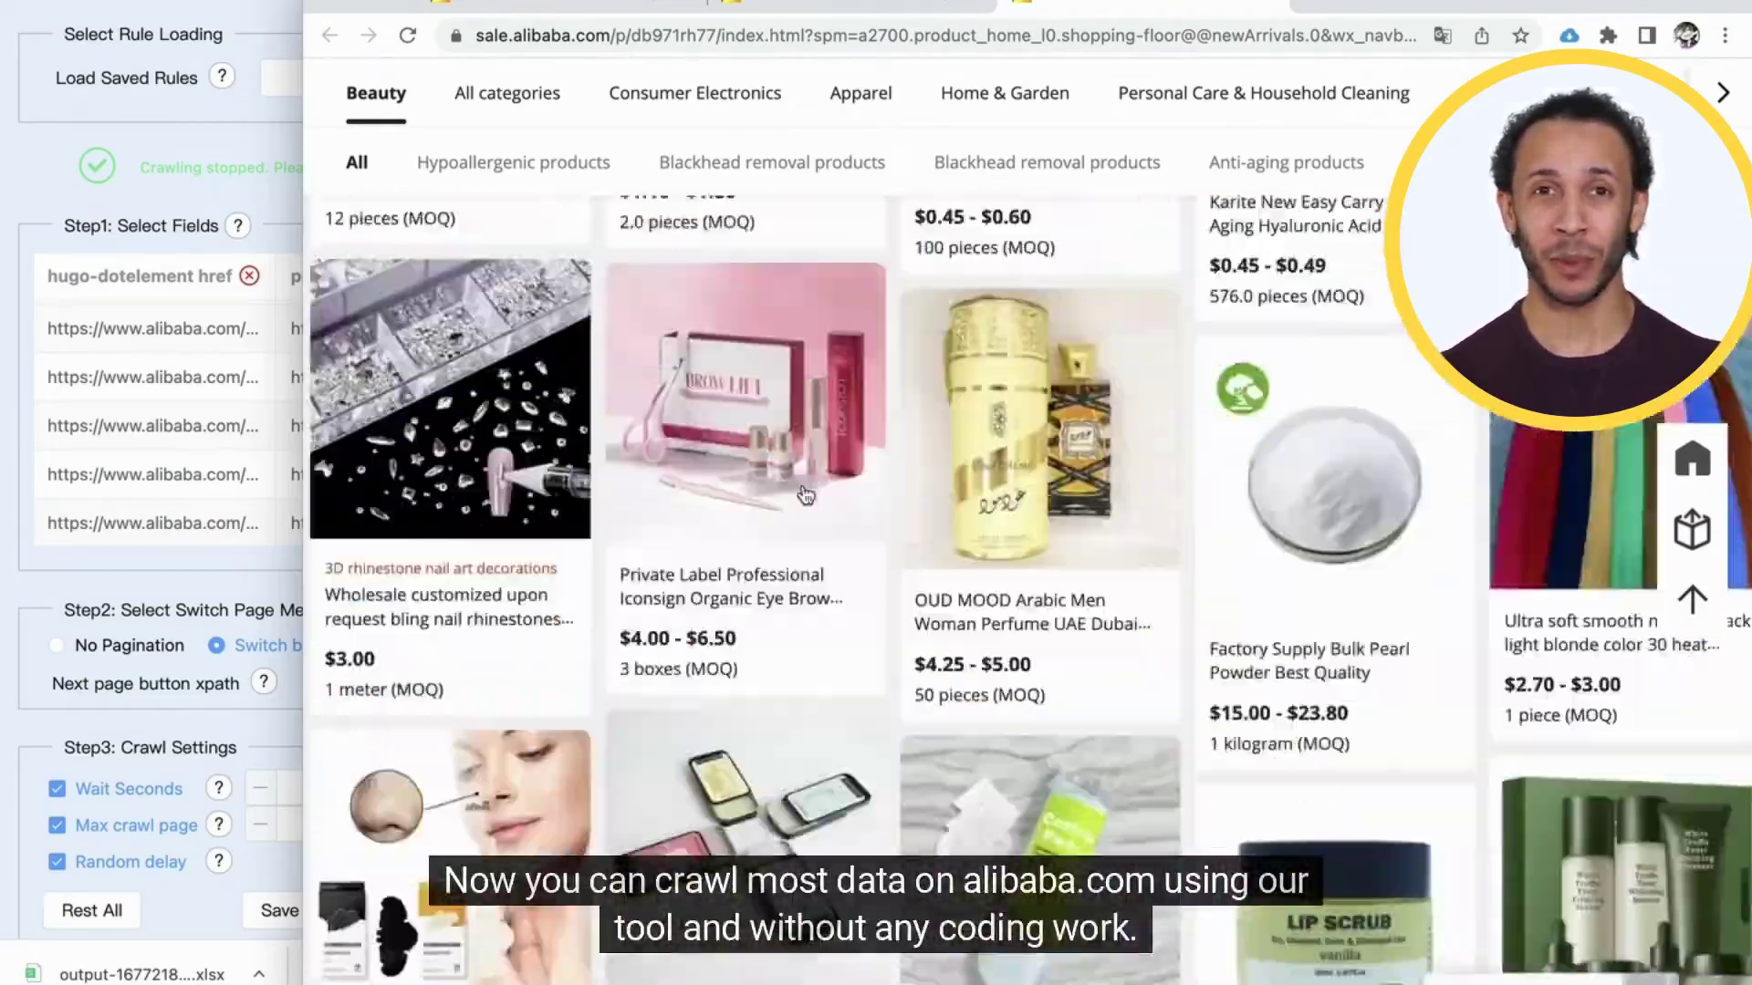
scroll(806, 496, "up", 20)
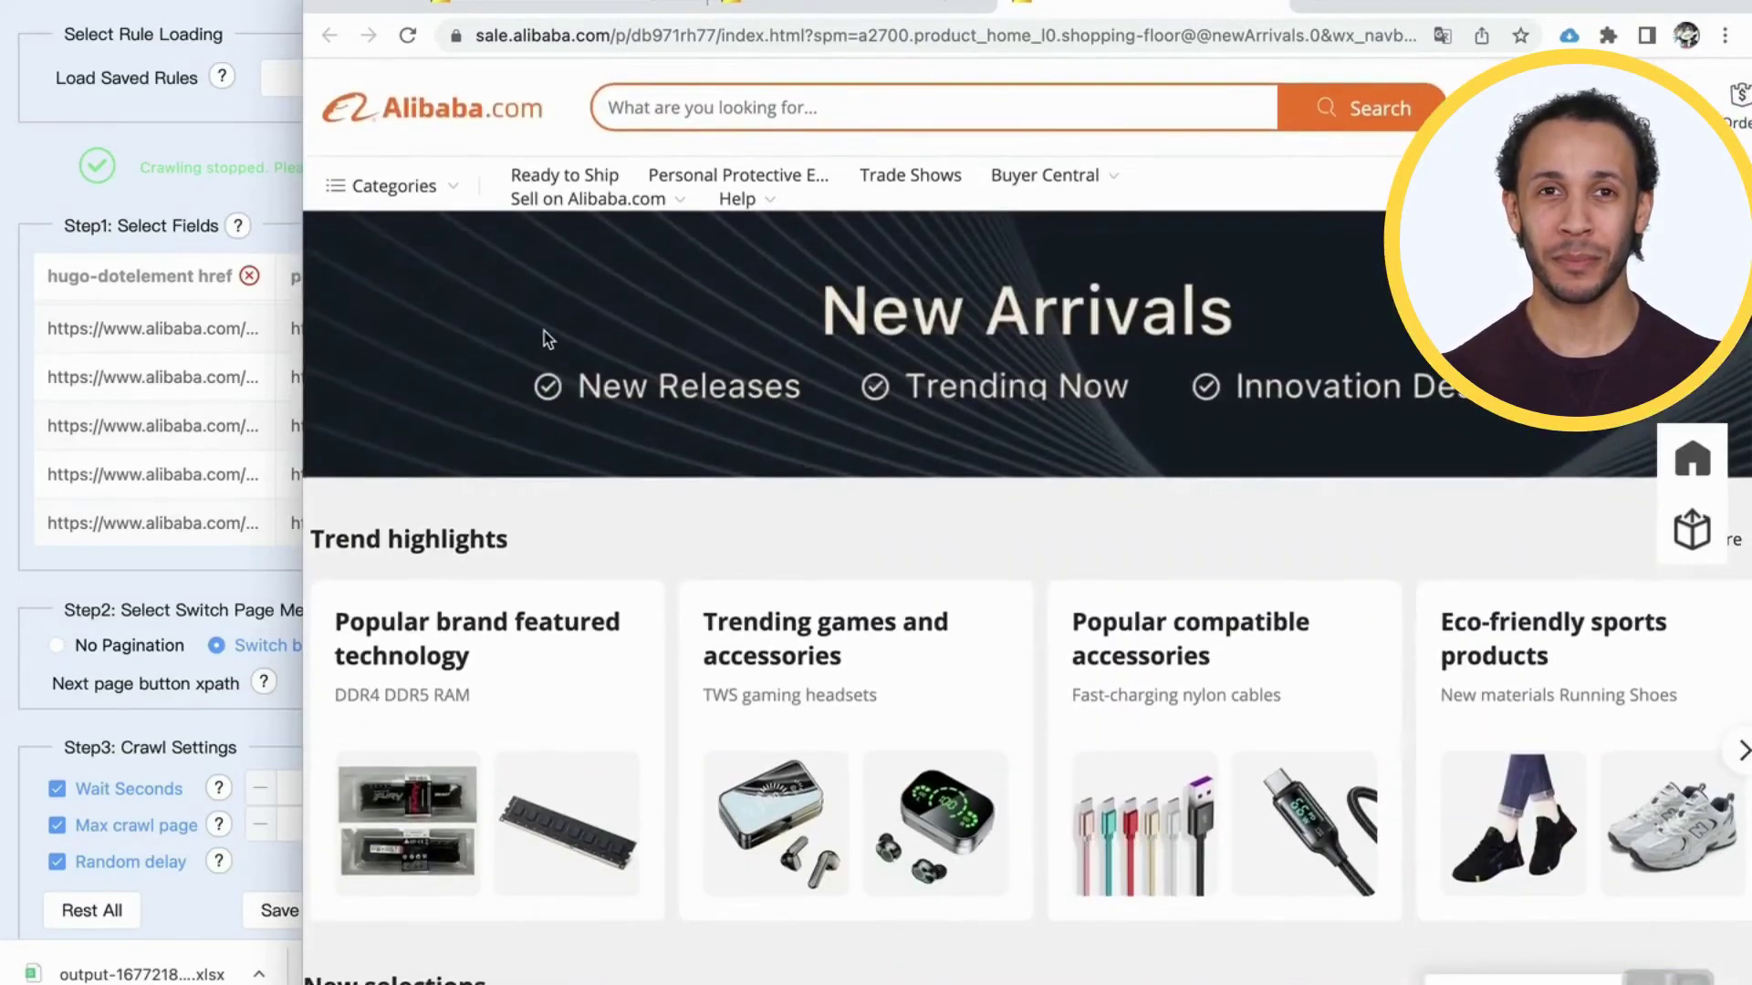
left_click(434, 123)
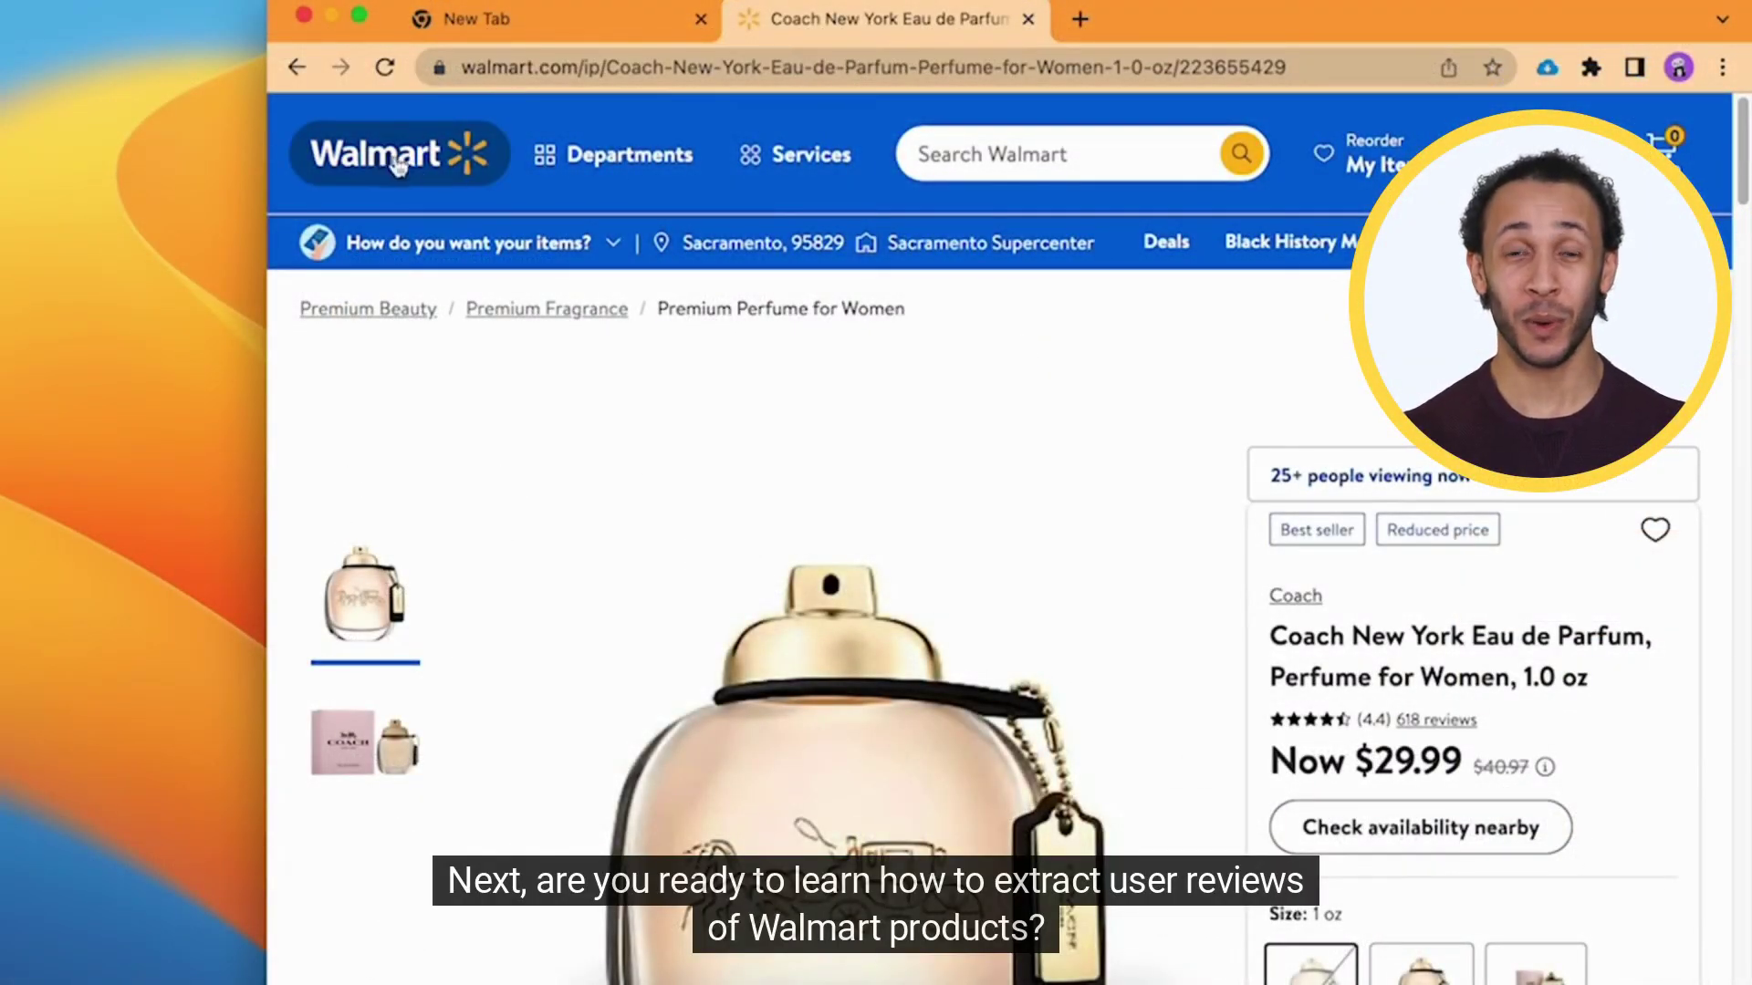
- Open all 618 Coach perfume reviews on Walmart and let the scraper detect the review fields
scroll(911, 392, "down", 5)
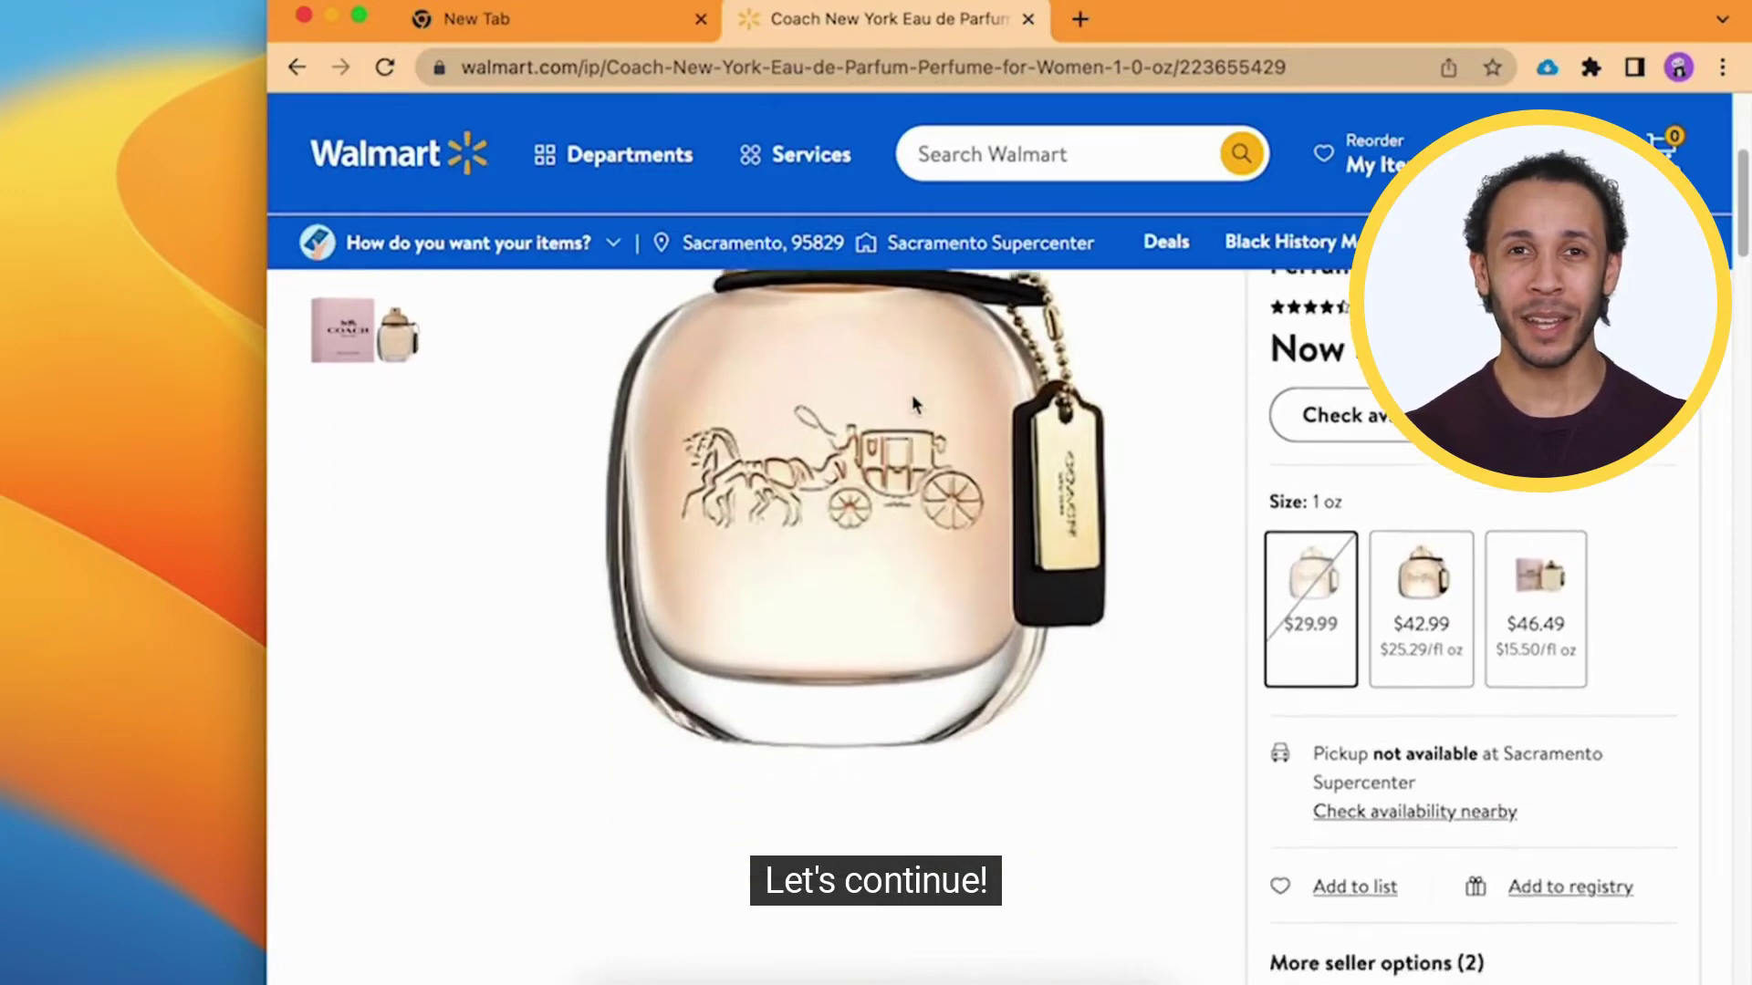
scroll(912, 396, "down", 15)
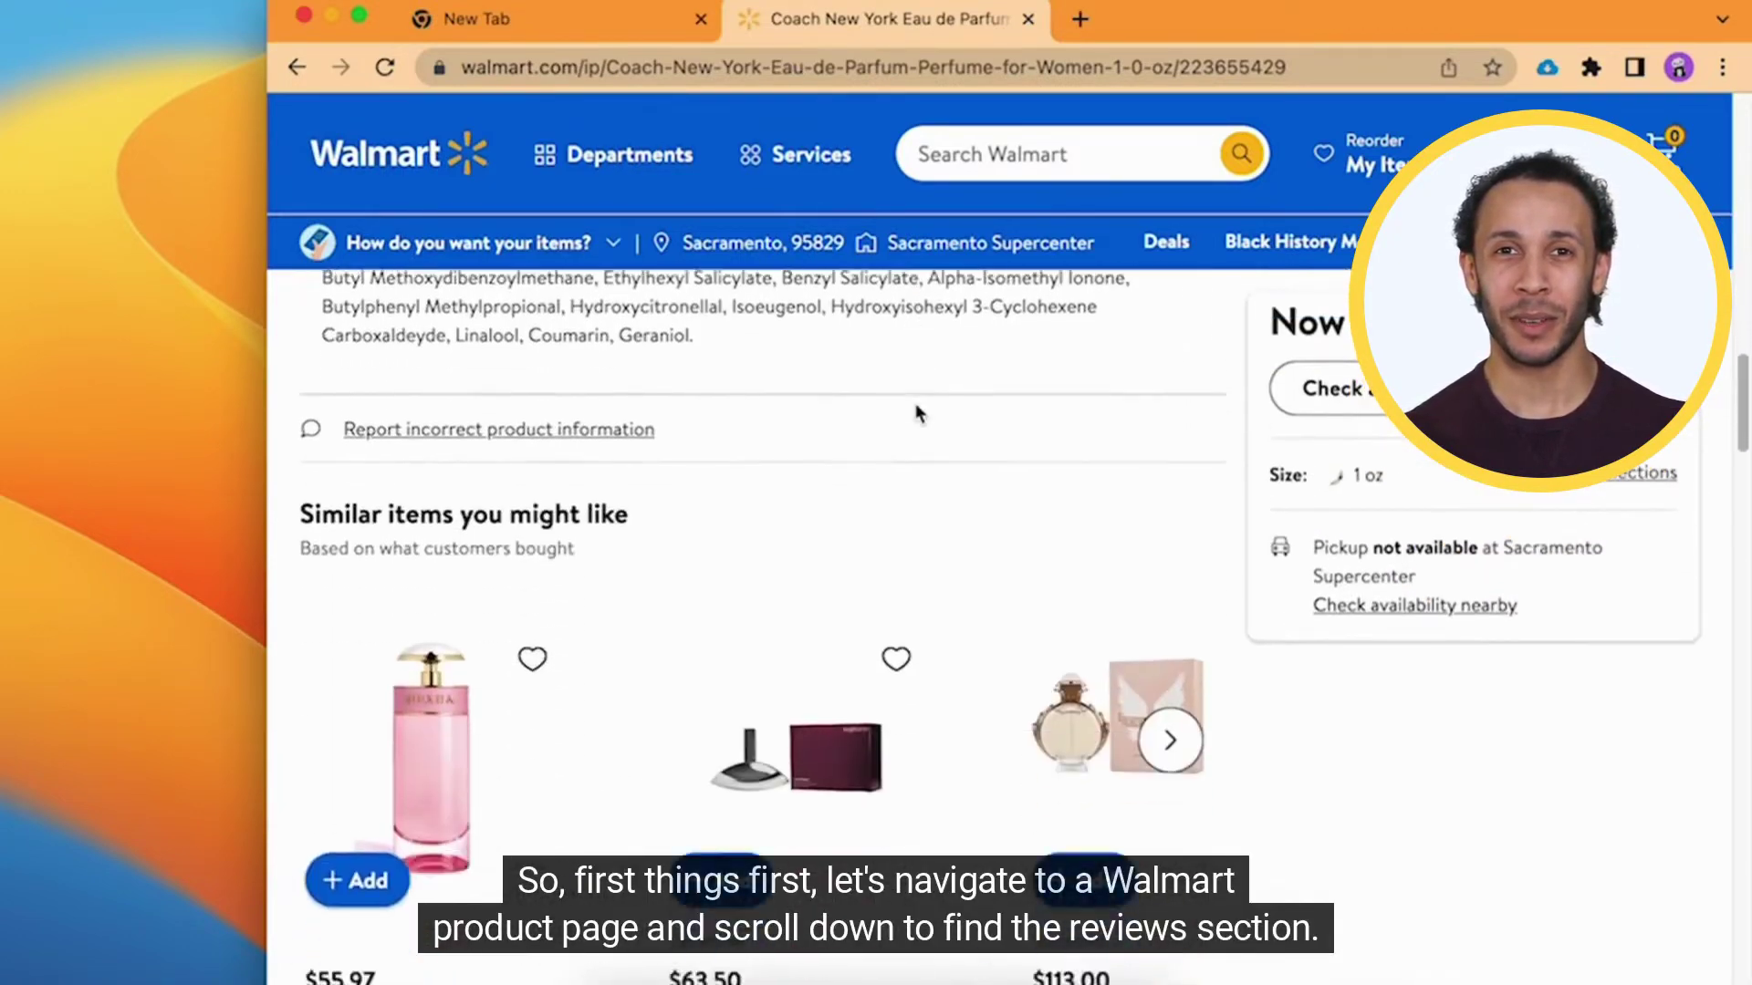
scroll(916, 413, "down", 12)
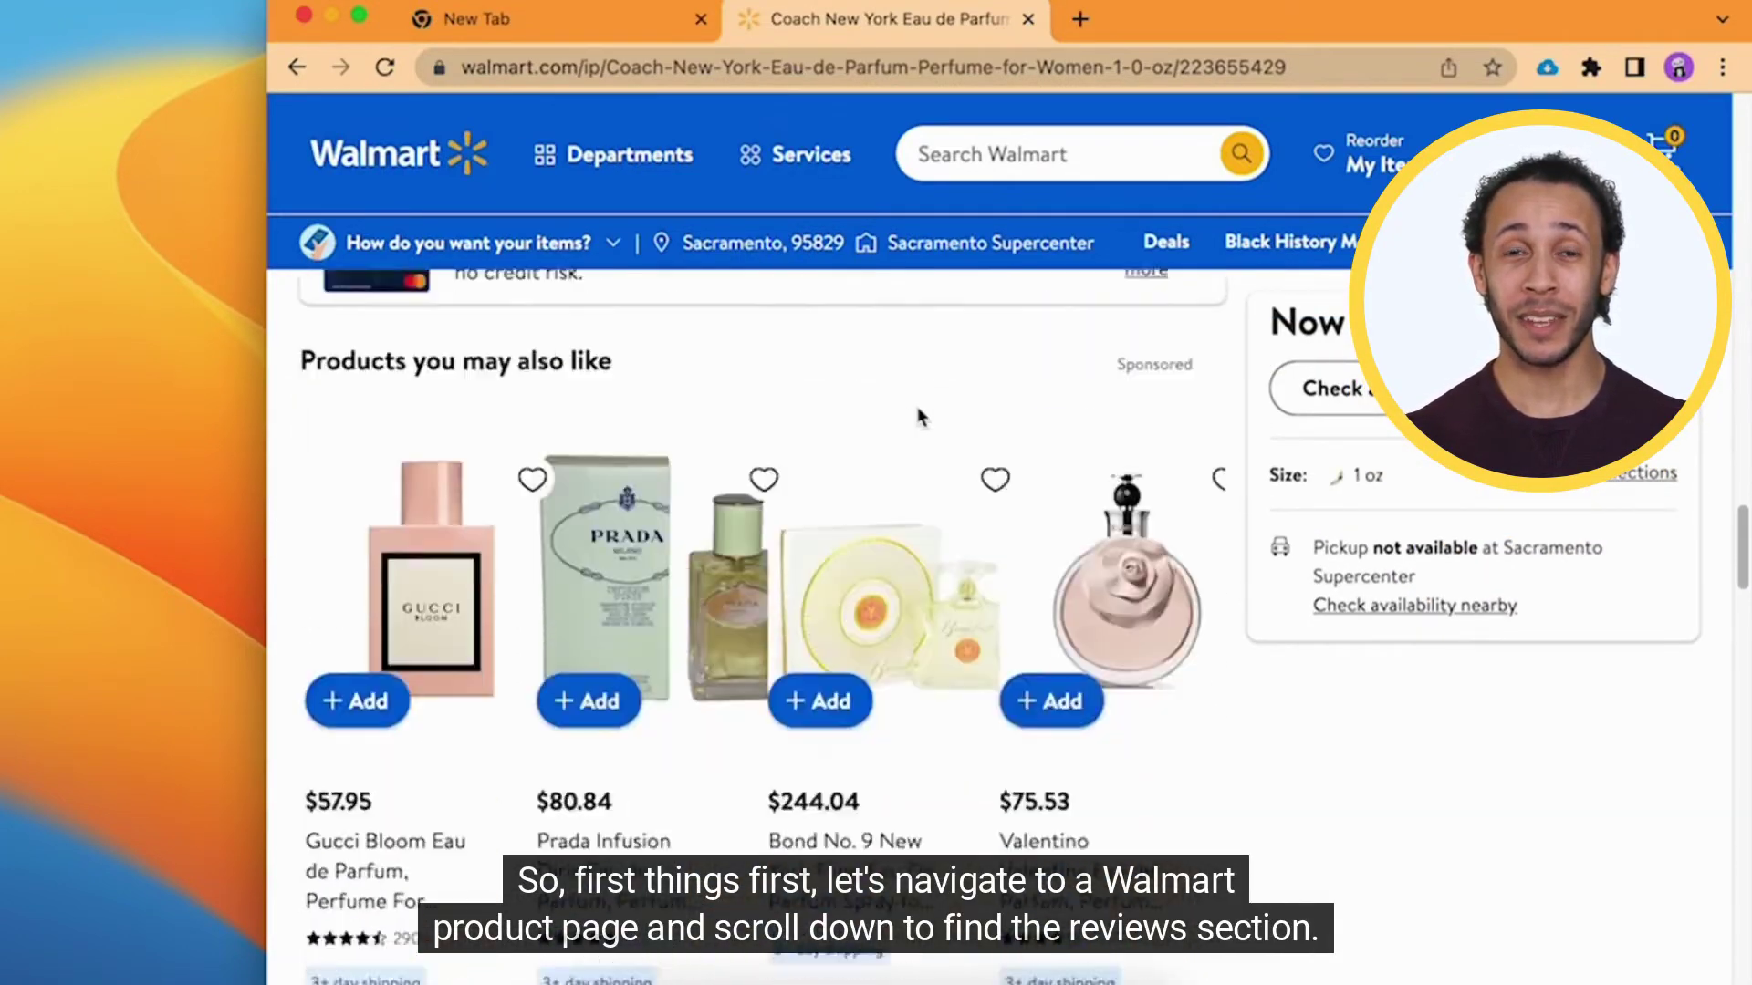
scroll(917, 417, "down", 7)
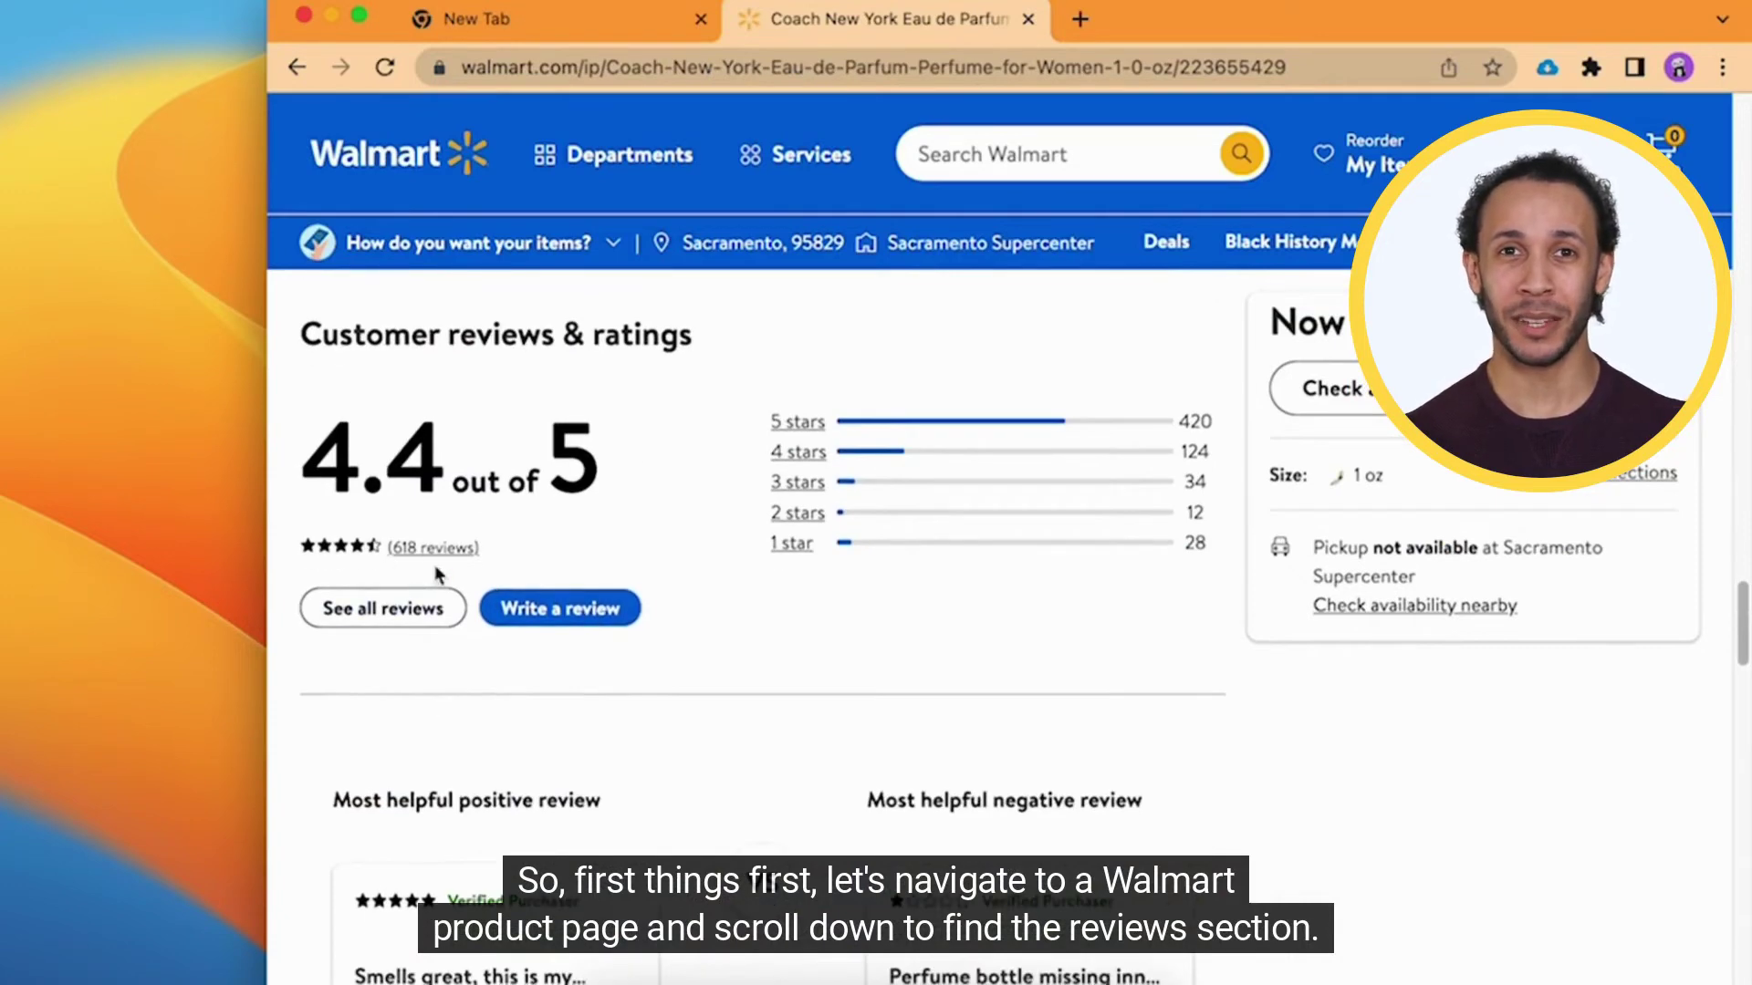
left_click(391, 607)
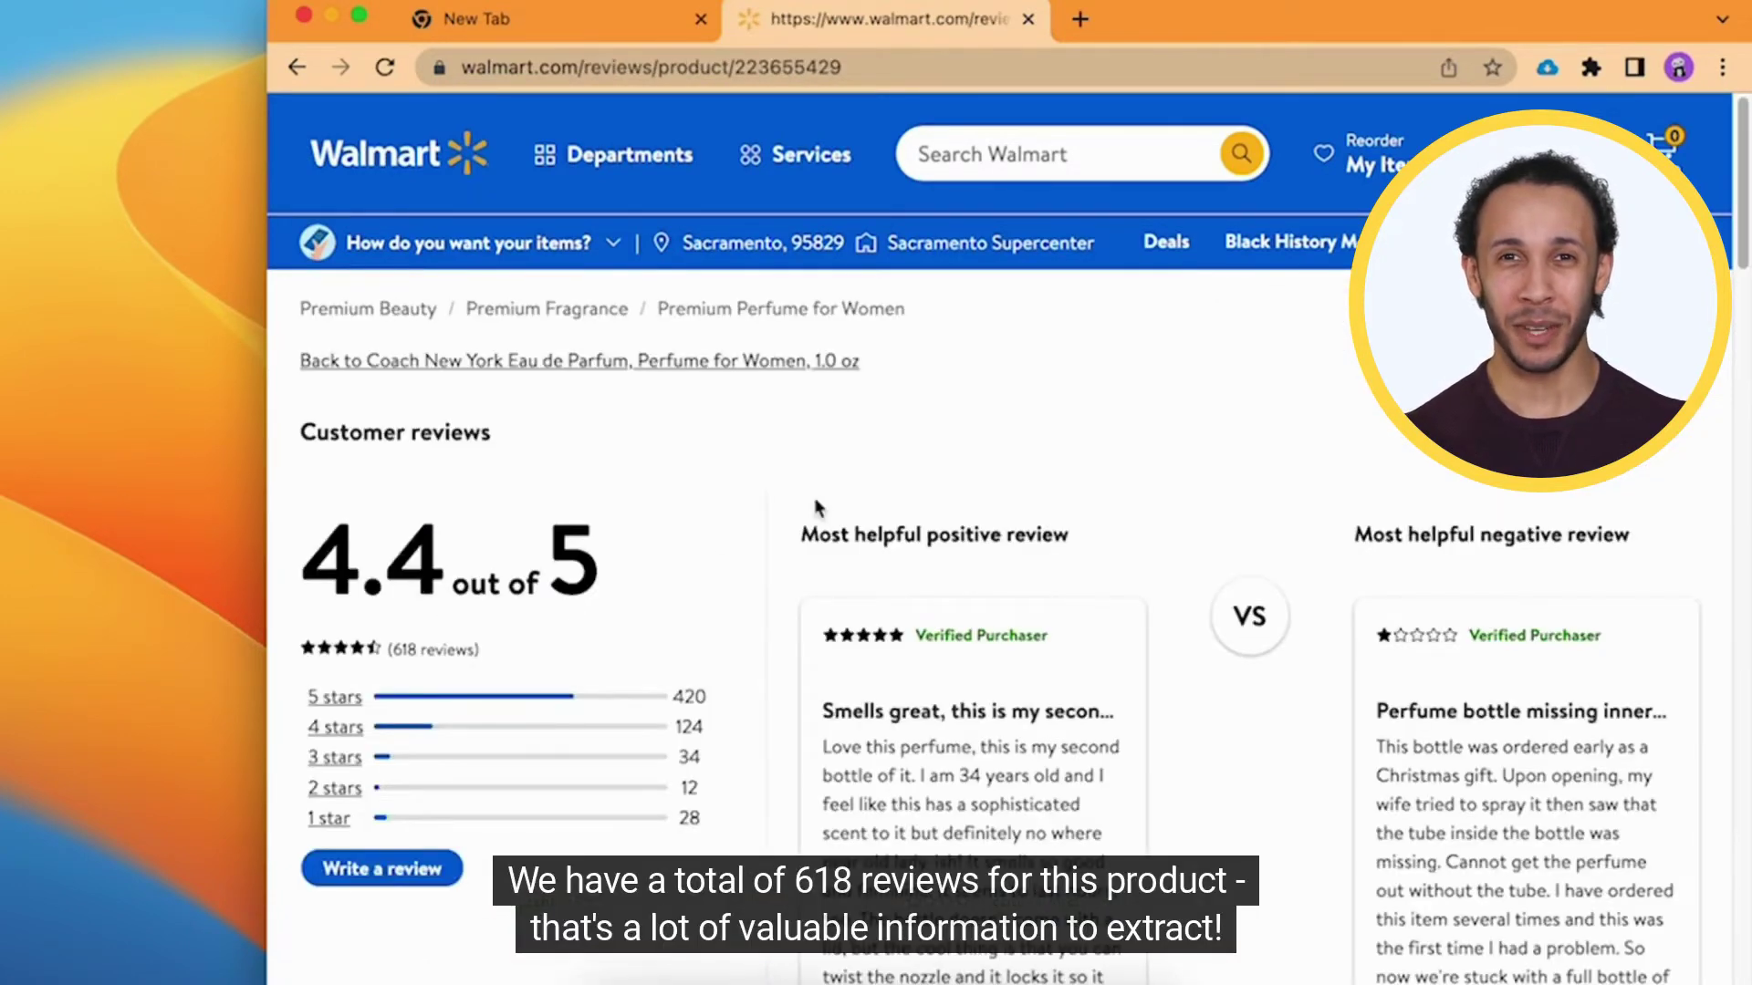
scroll(594, 469, "down", 10)
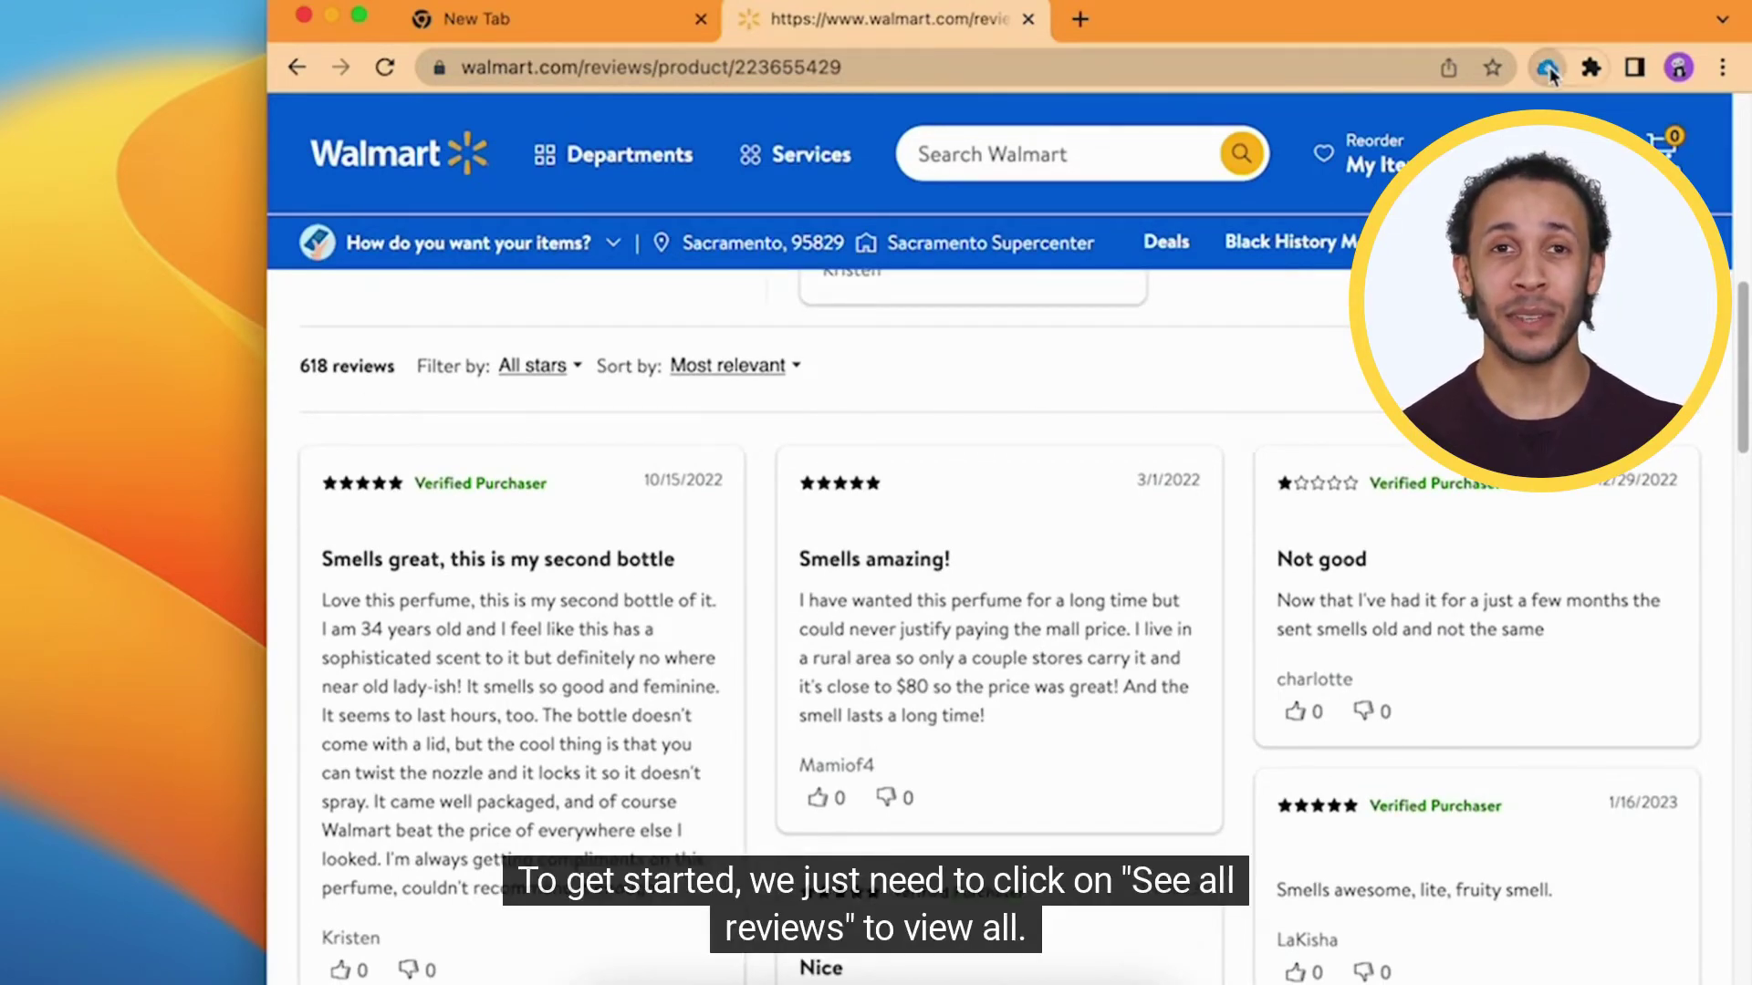
left_click(1548, 69)
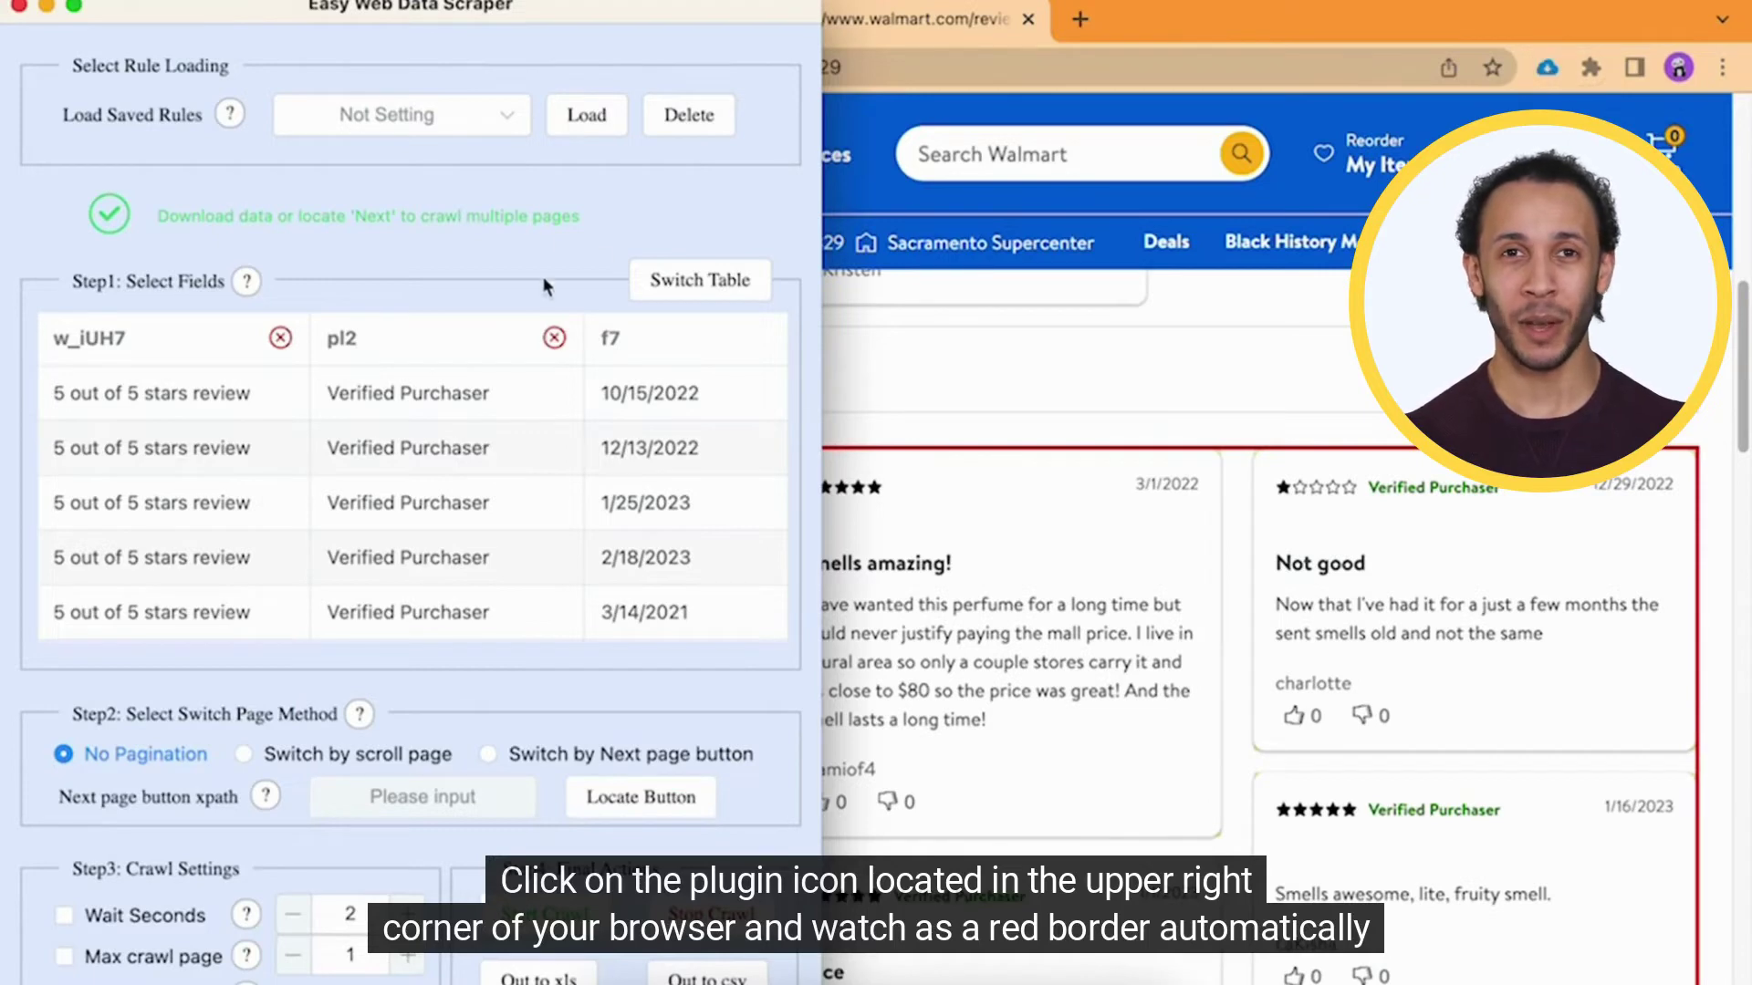
scroll(619, 482, "down", 1)
scroll(618, 482, "down", 2)
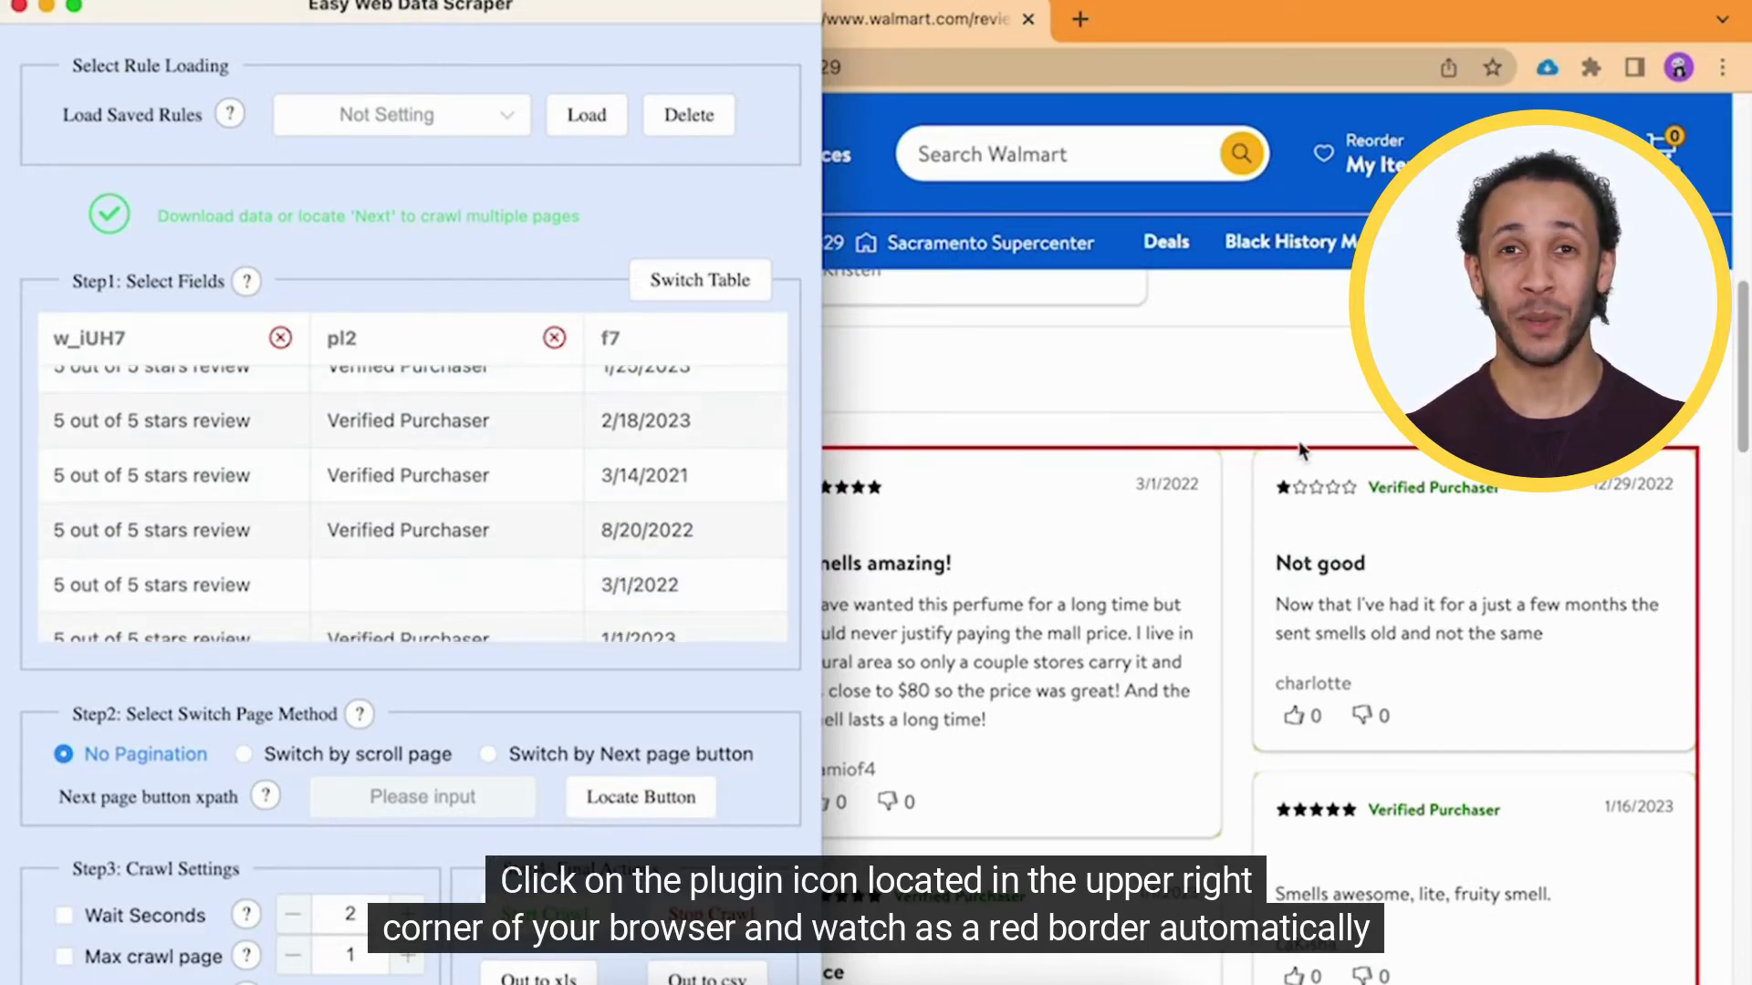
left_click(1673, 440)
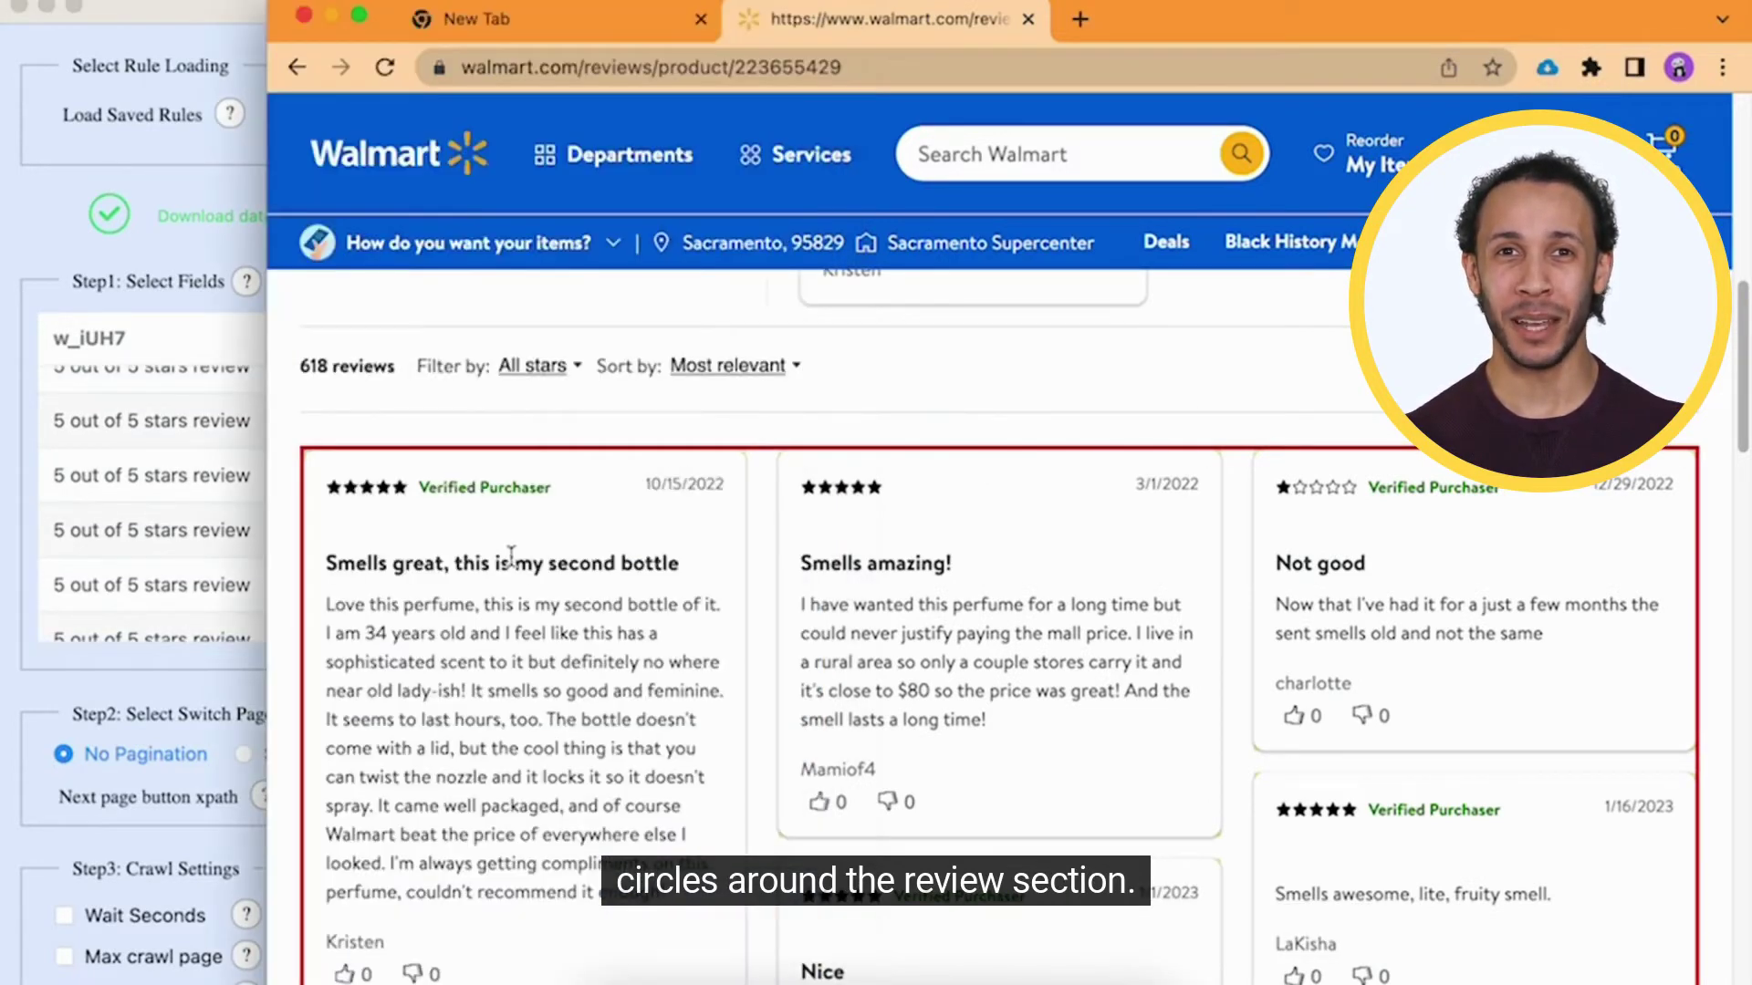
scroll(504, 593, "down", 3)
scroll(500, 603, "down", 3)
left_click(122, 506)
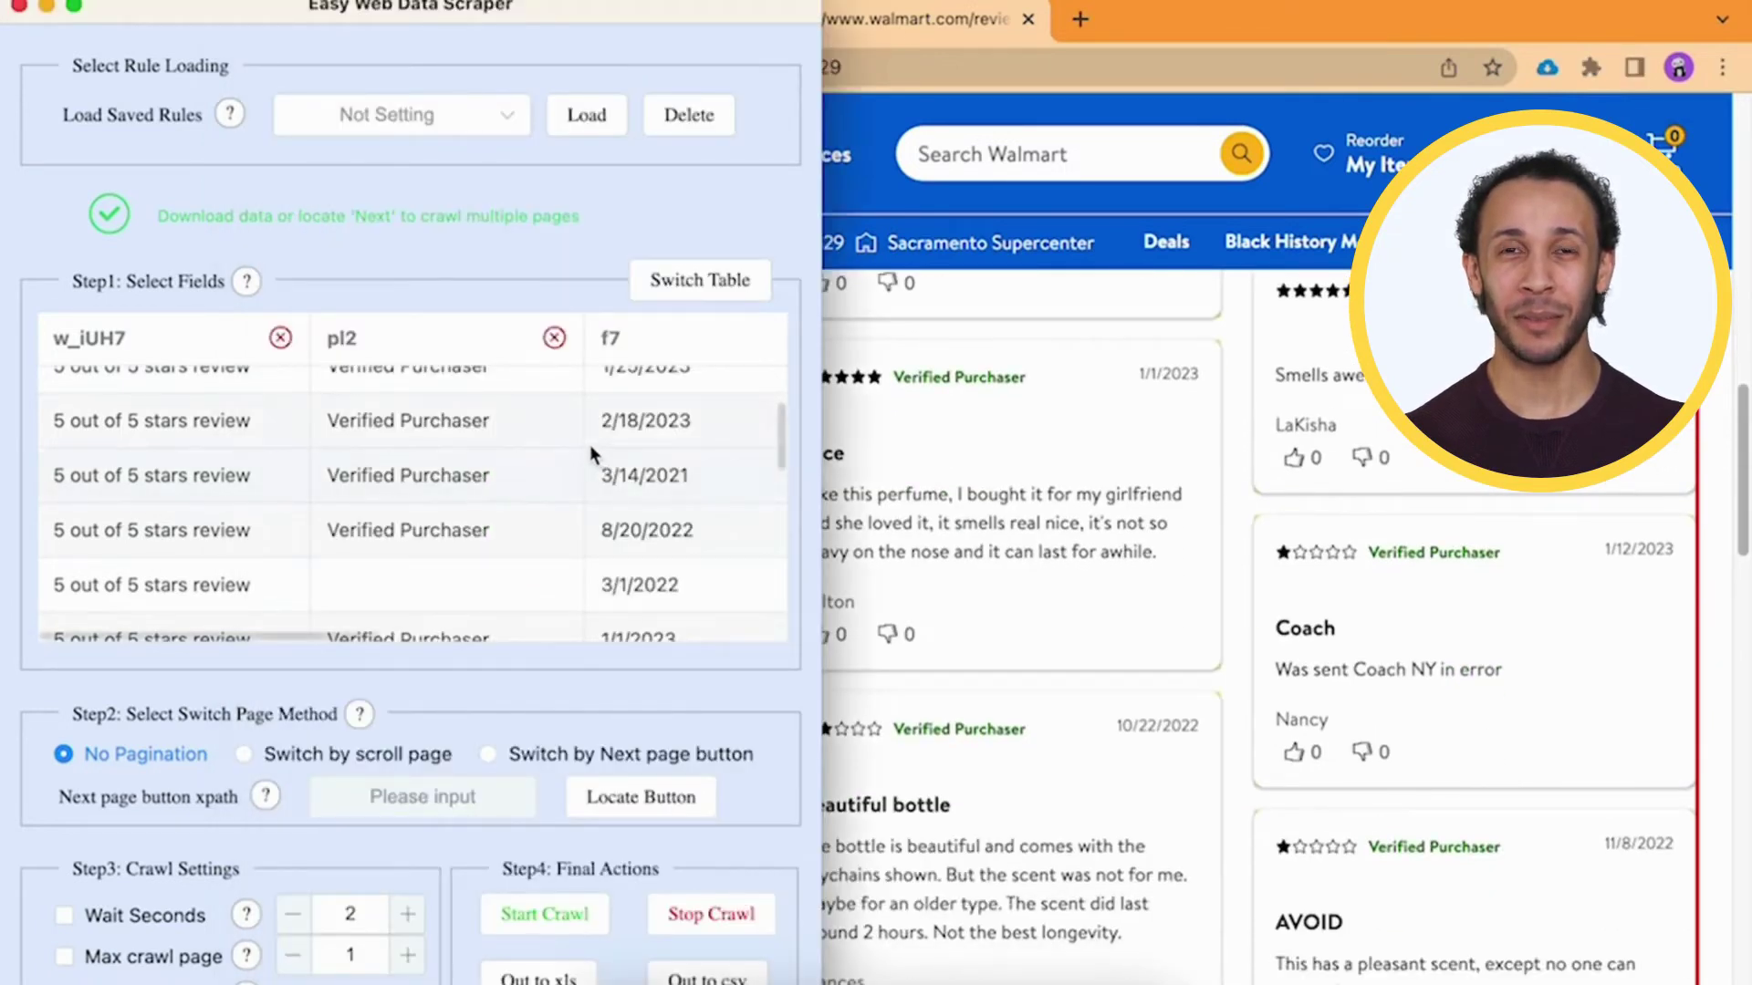
scroll(586, 445, "up", 2)
scroll(580, 452, "left", 1)
scroll(580, 453, "right", 5)
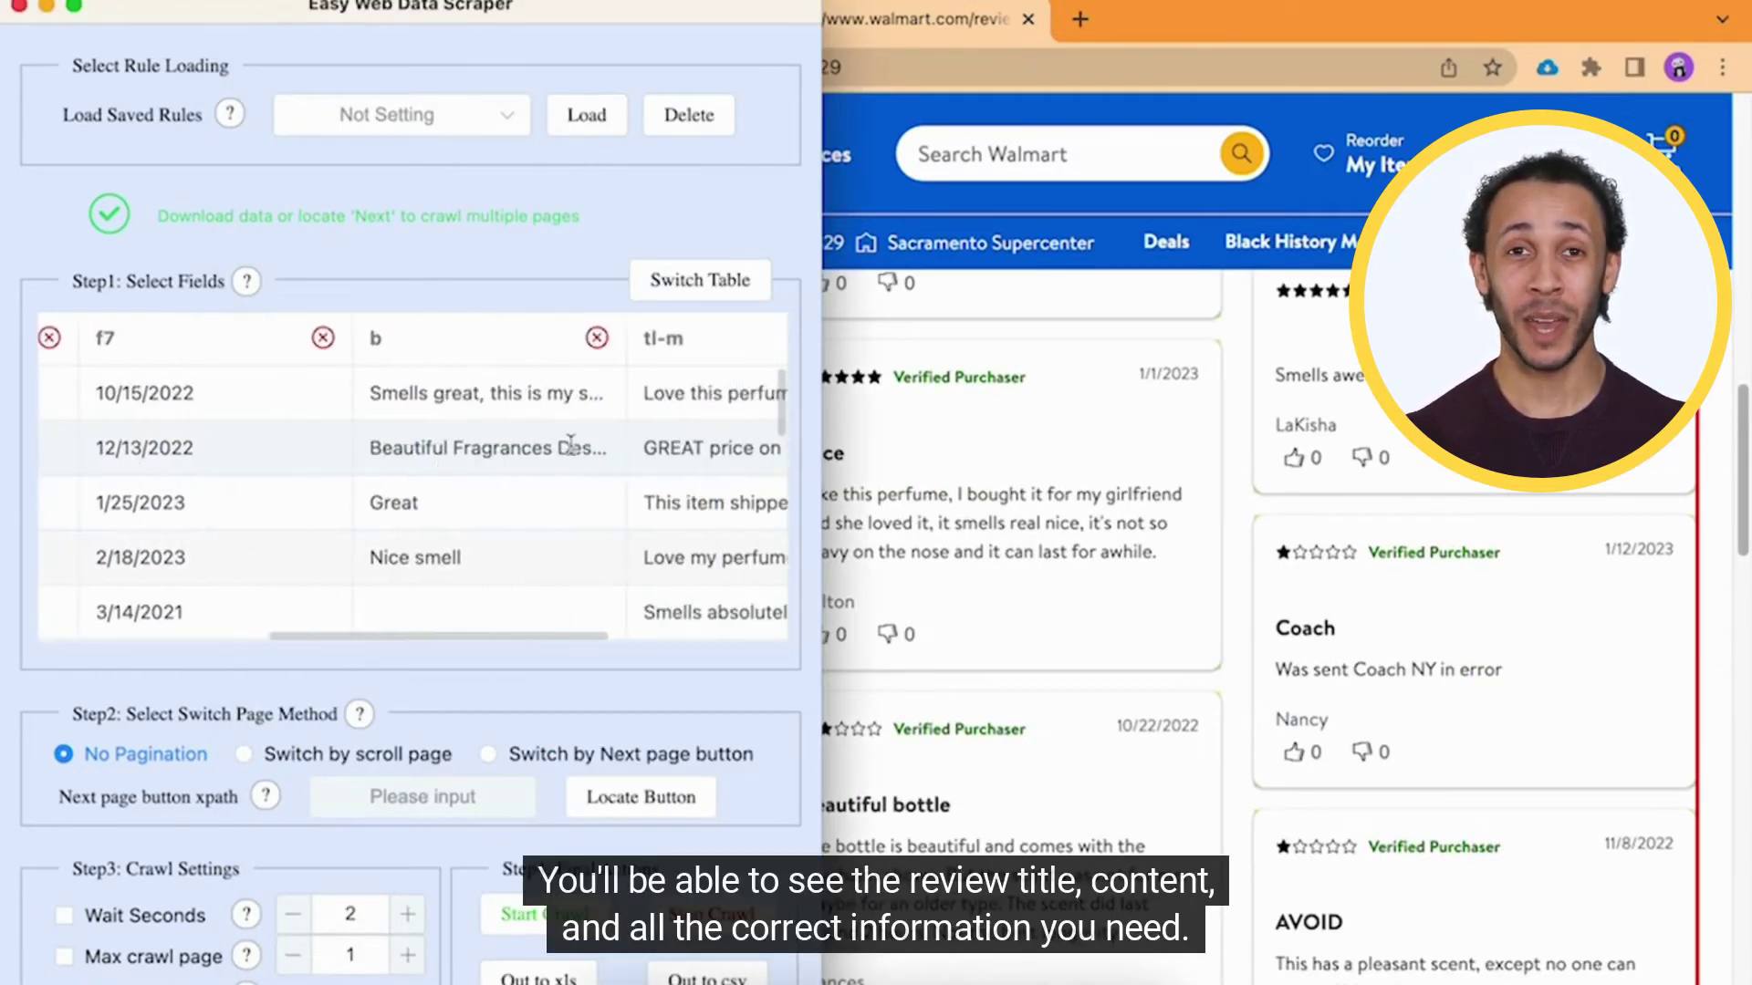
scroll(565, 432, "right", 3)
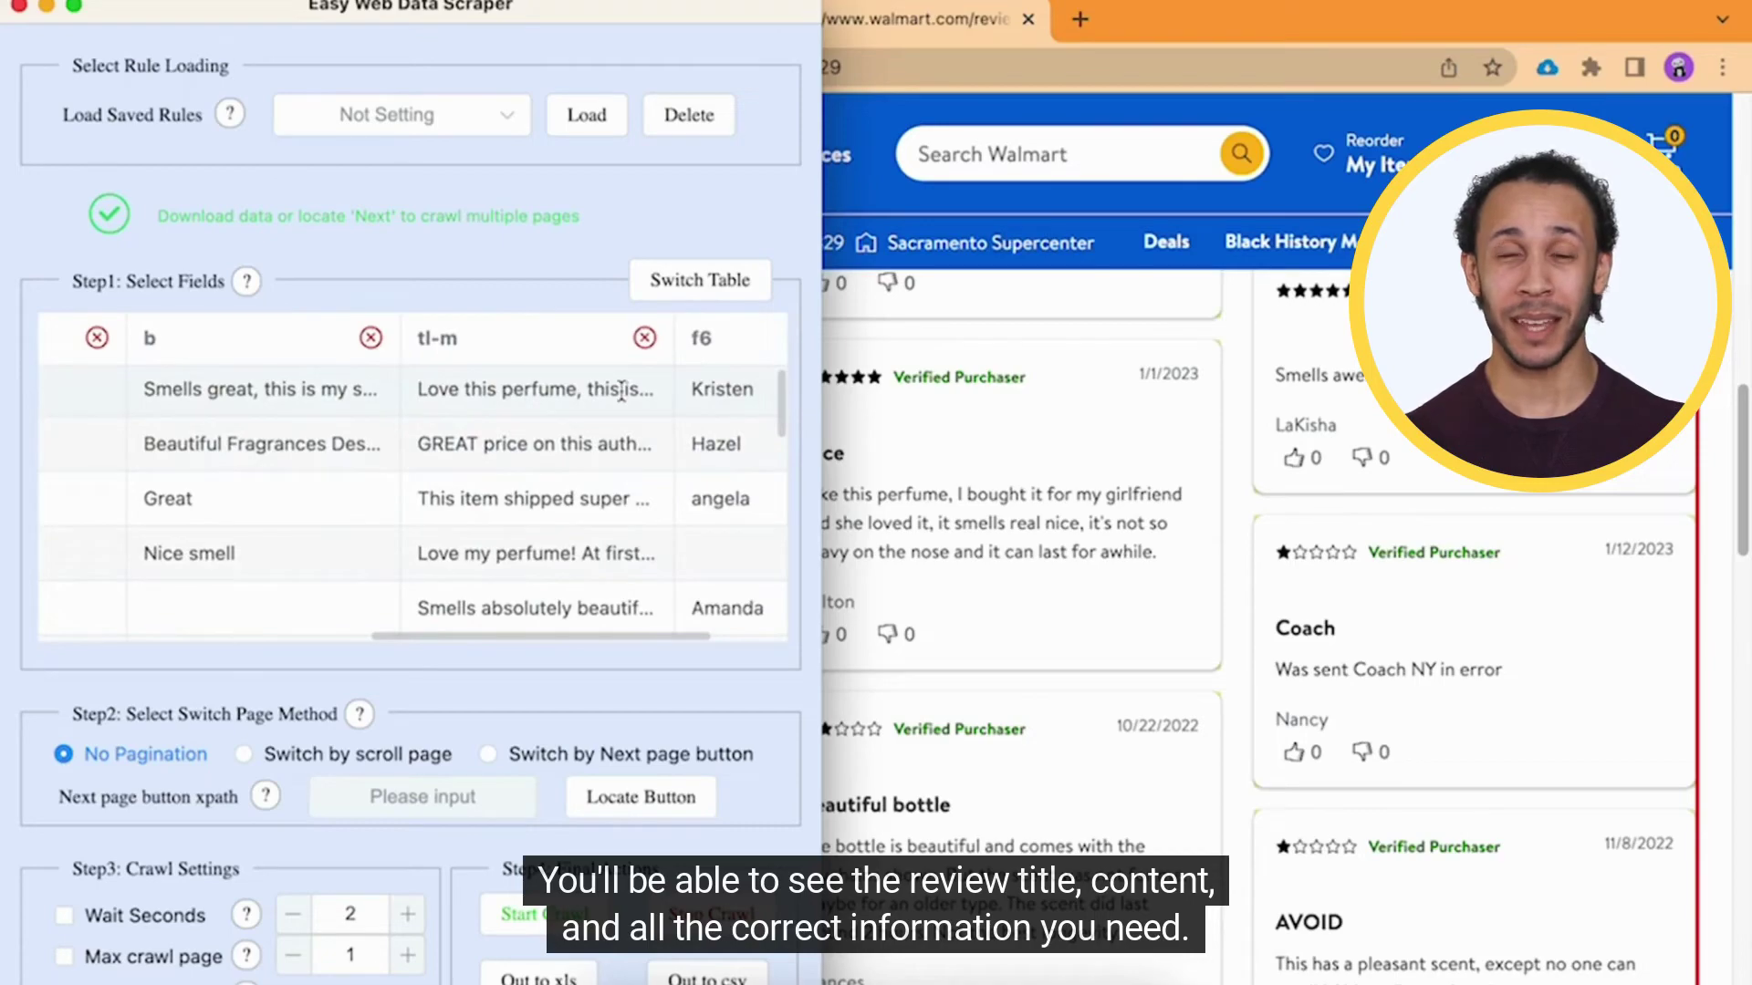
left_click(1715, 500)
scroll(1700, 502, "down", 10)
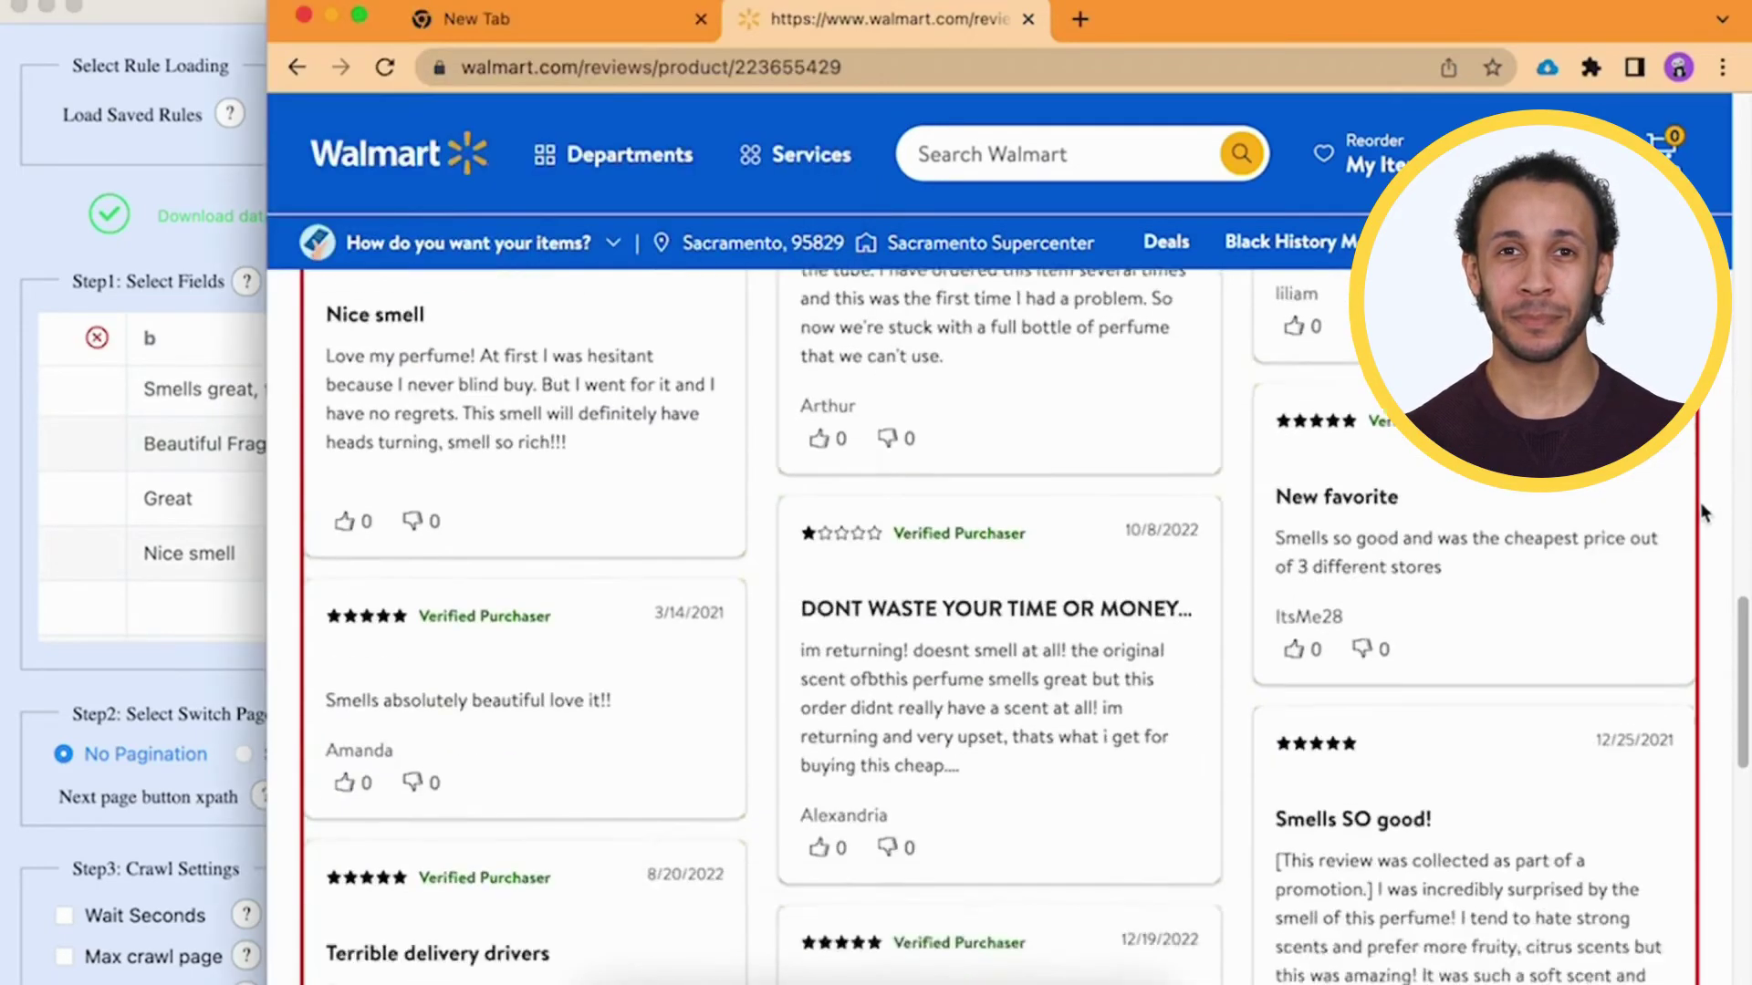
scroll(1624, 565, "down", 4)
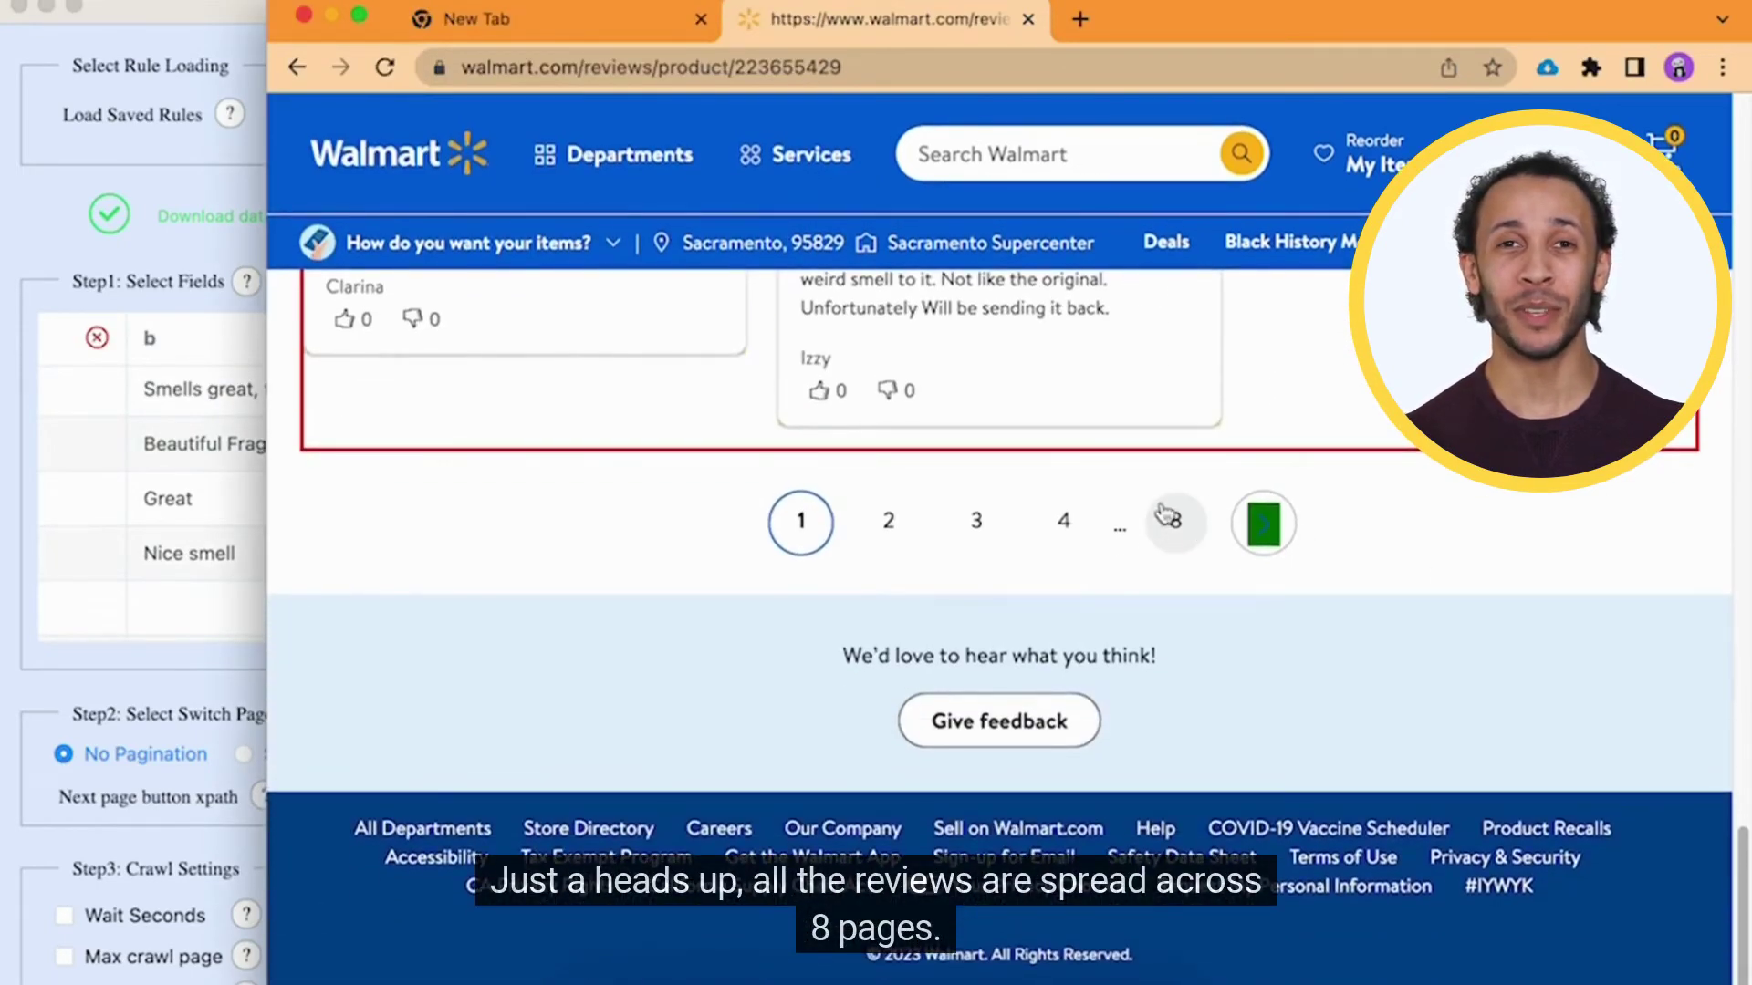
left_click(209, 692)
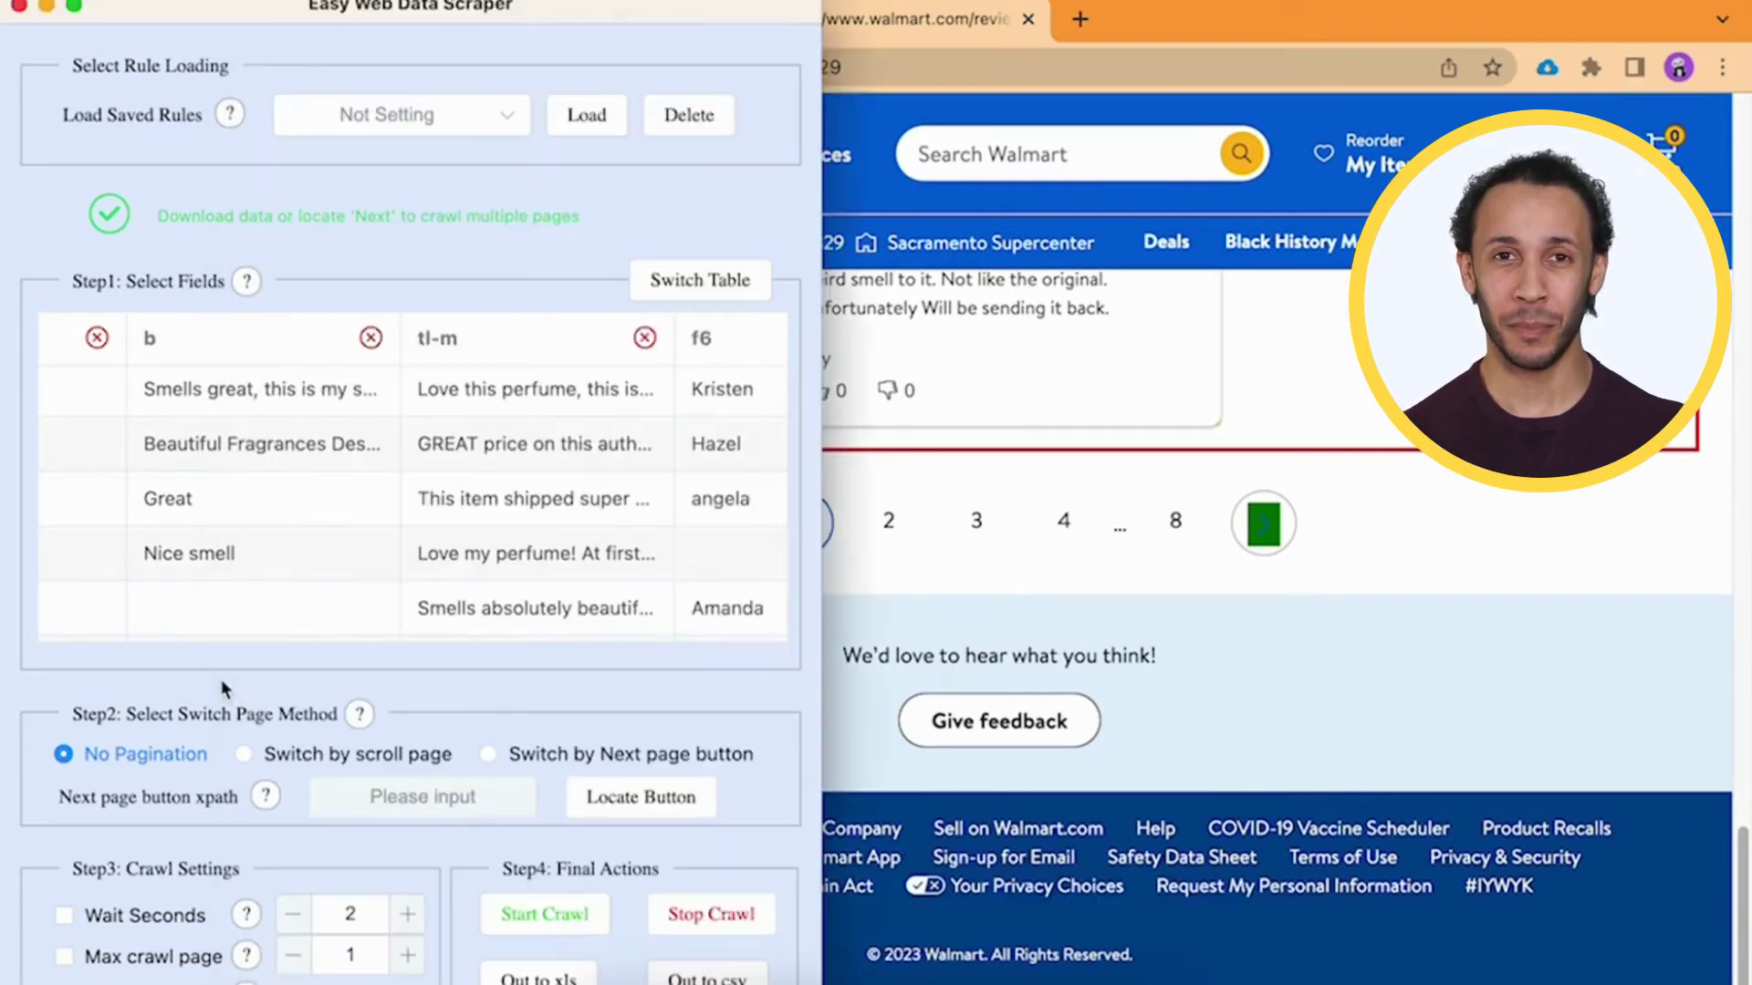
- Crawl reviews via the Next page button, max 8 pages with waits, then export and open the CSV
left_click(585, 755)
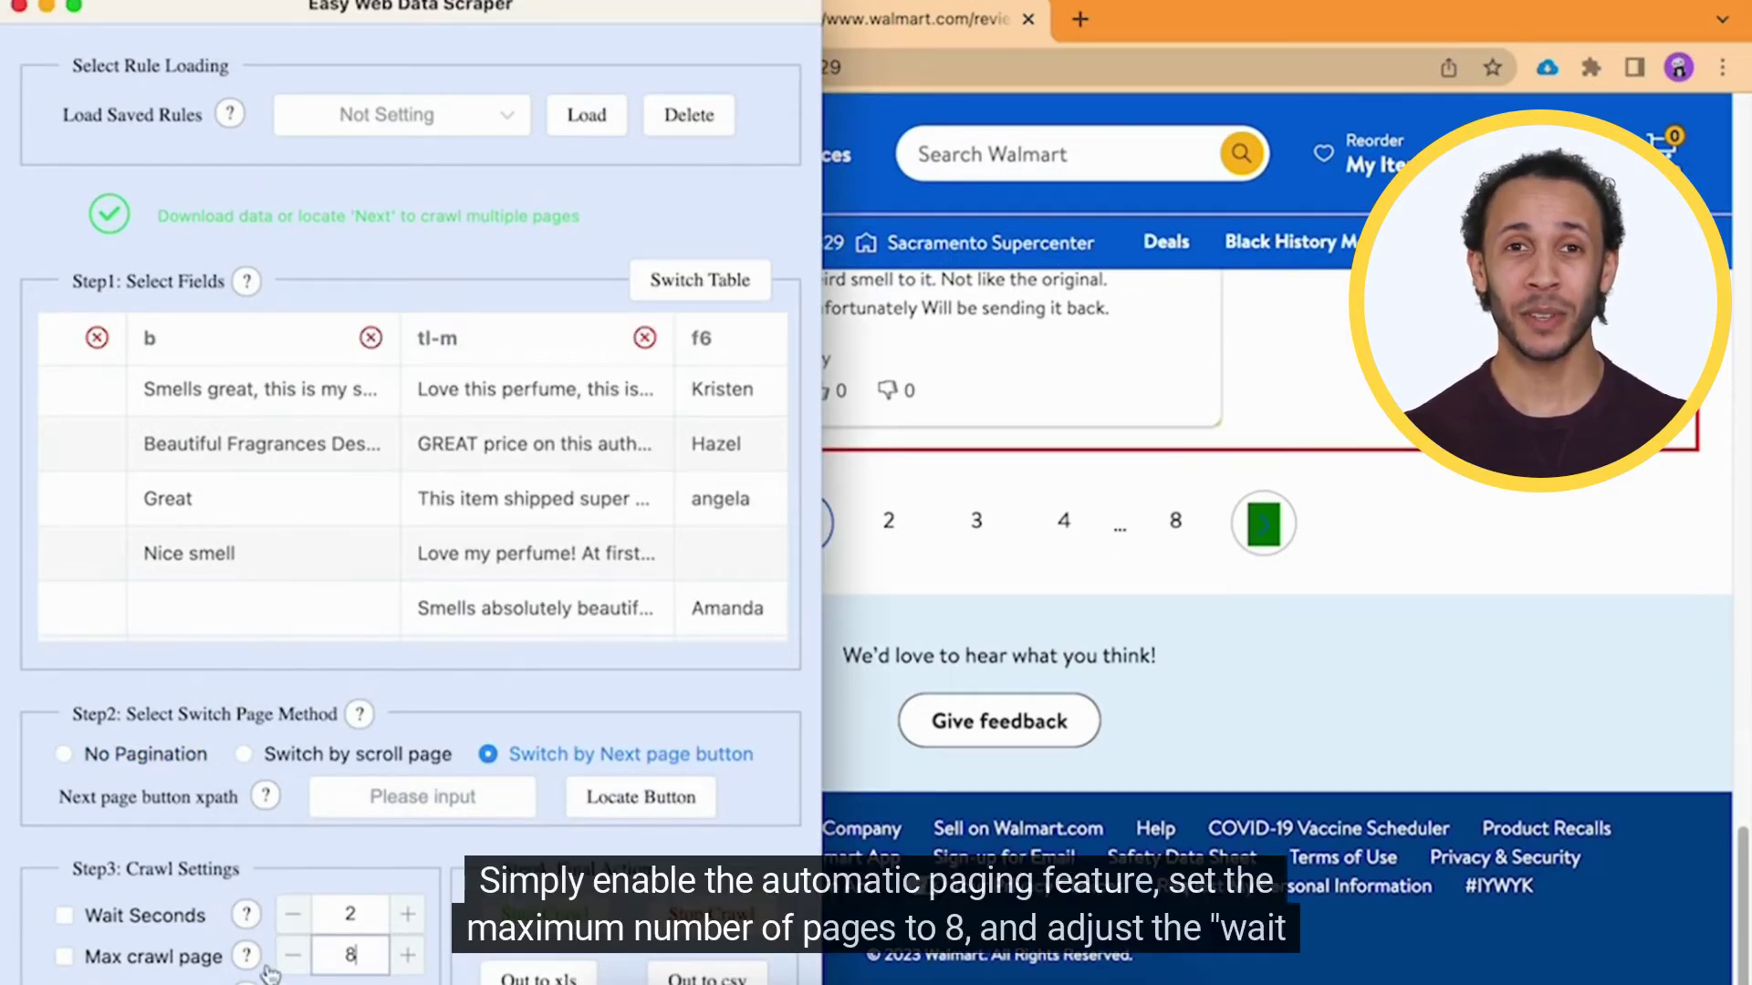
left_click(203, 953)
left_click(190, 921)
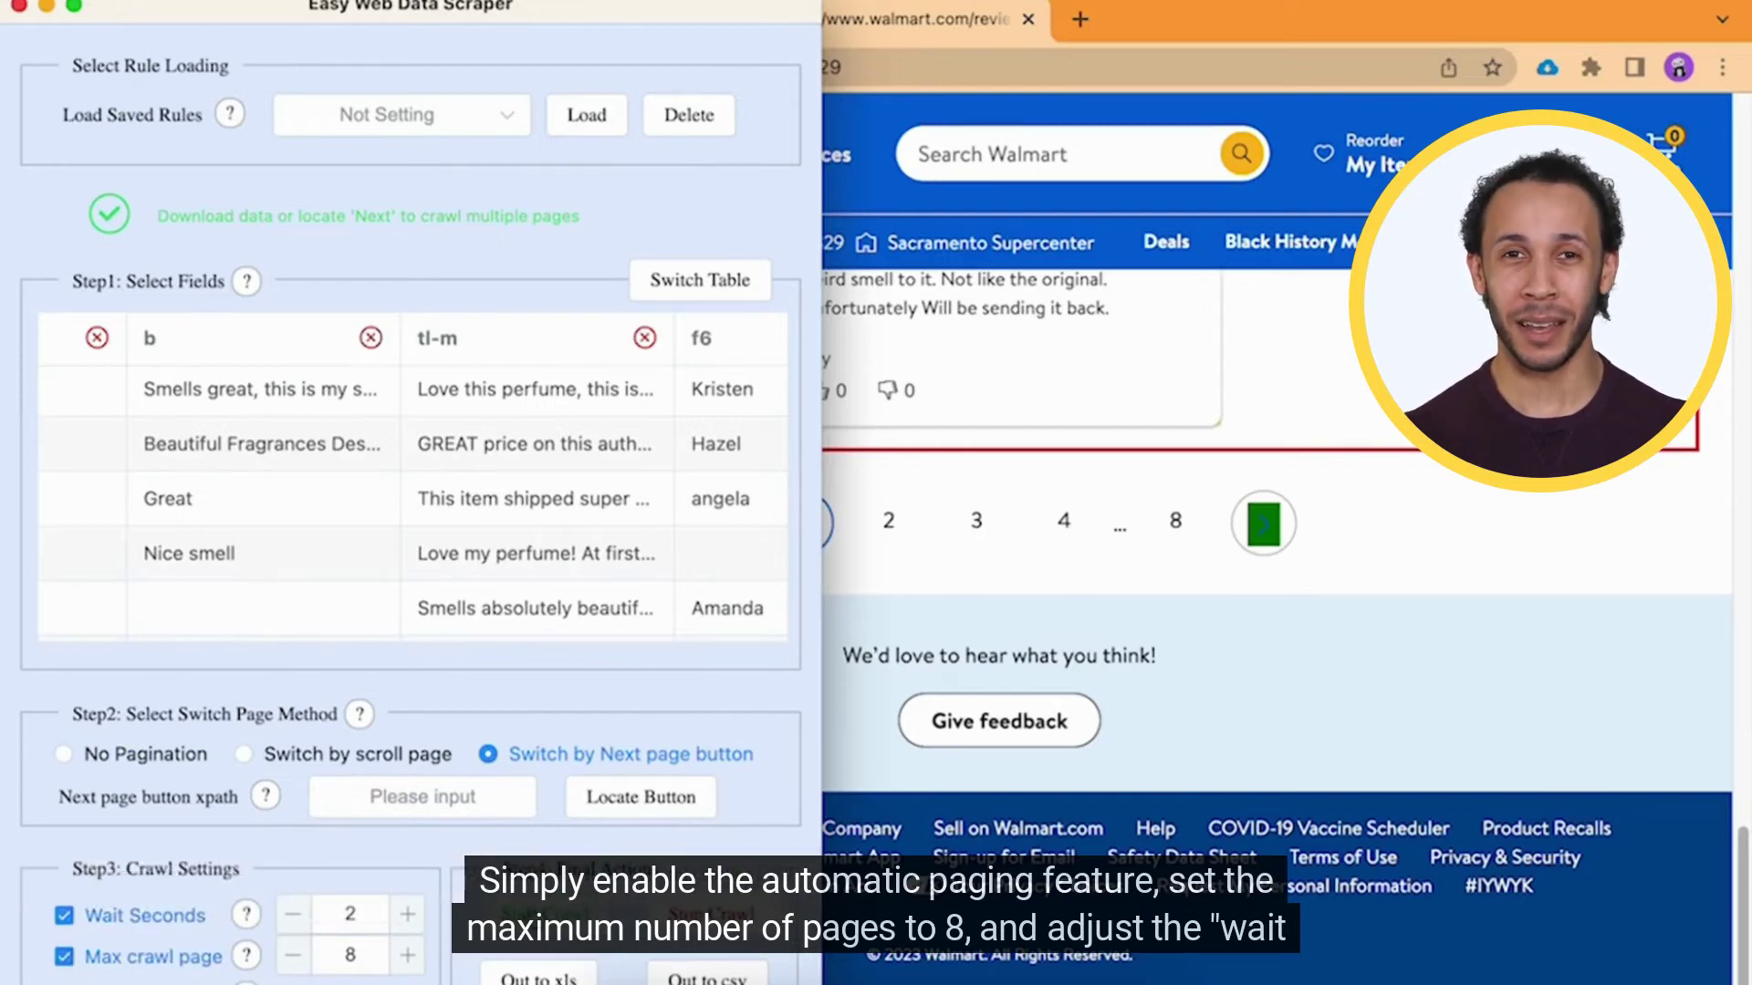
left_click(537, 913)
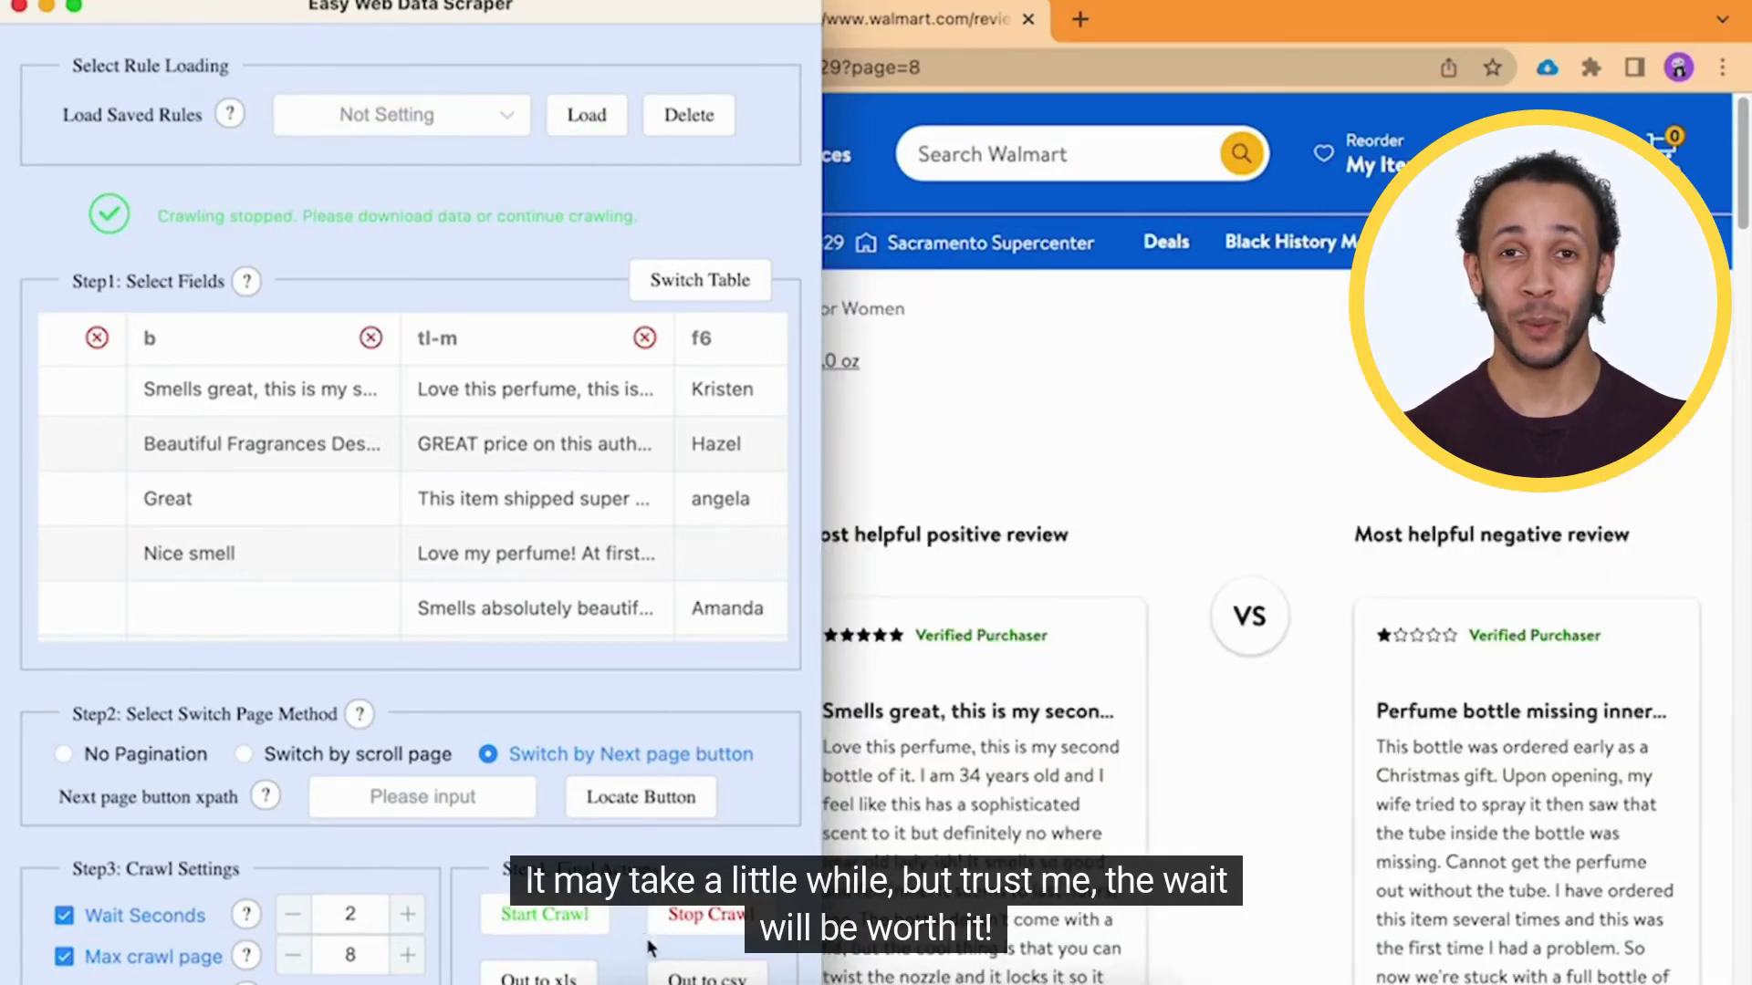
left_click(710, 978)
left_click(187, 958)
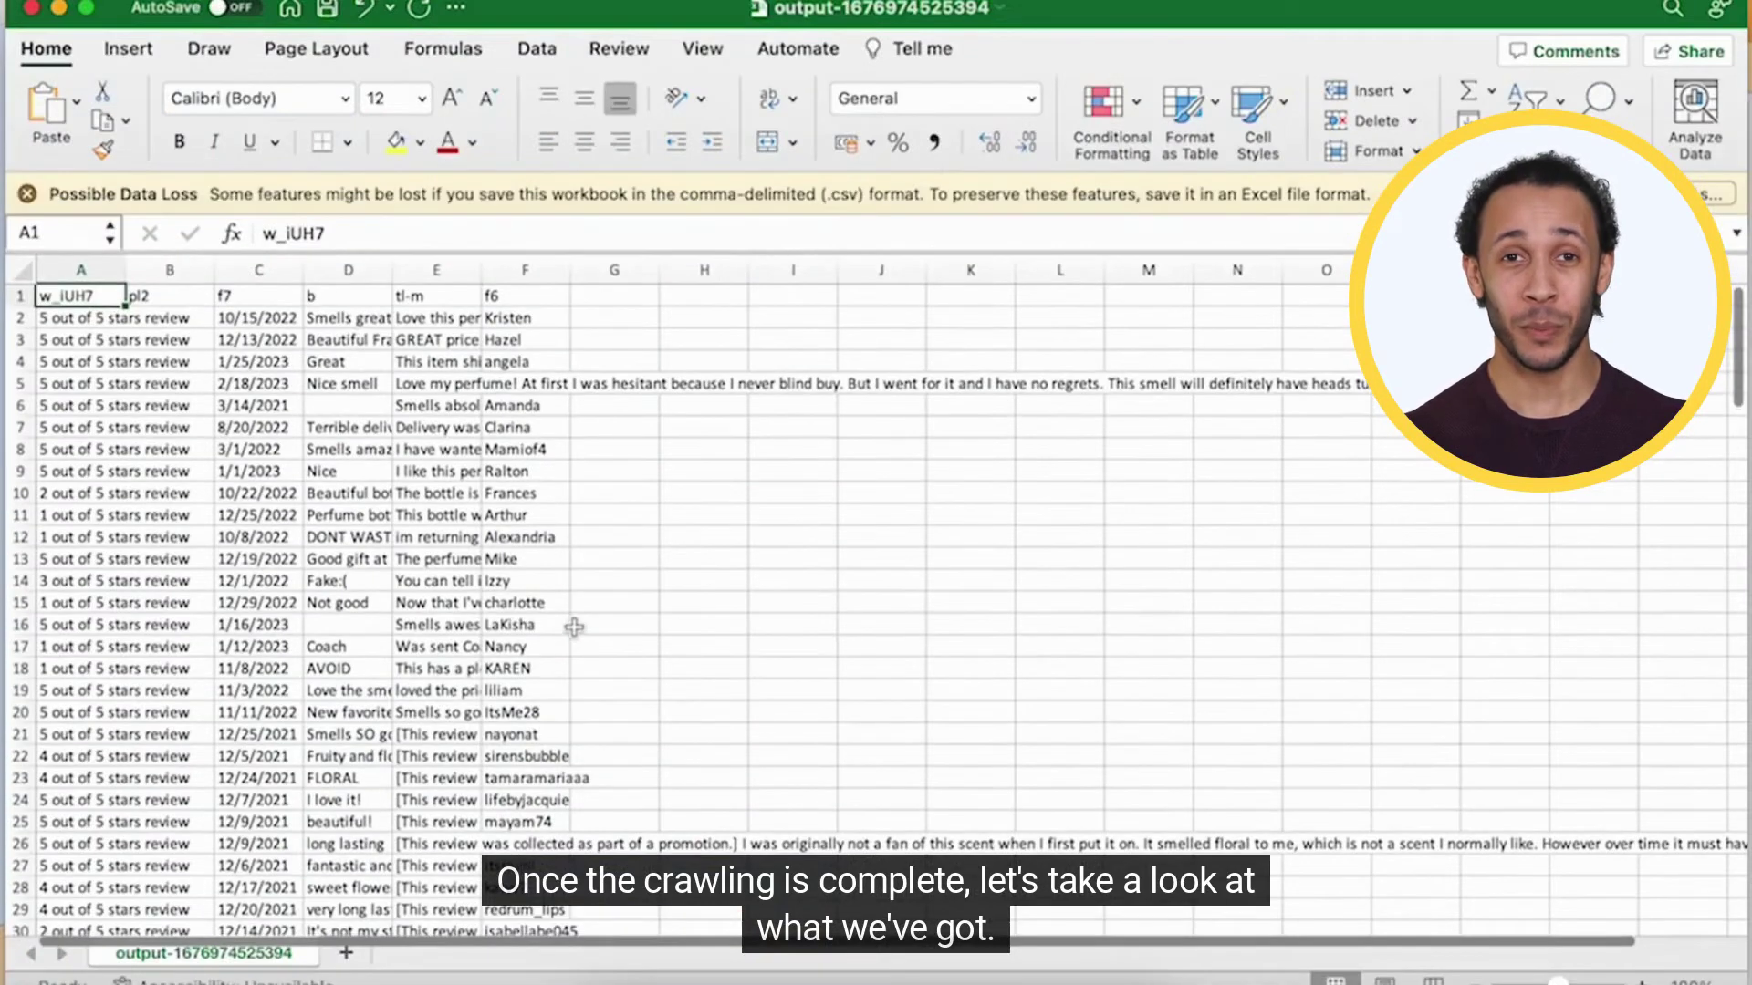
- Read the first review's full title in D2 and full review text in E2
scroll(573, 627, "down", 3)
scroll(456, 474, "up", 3)
left_click(347, 316)
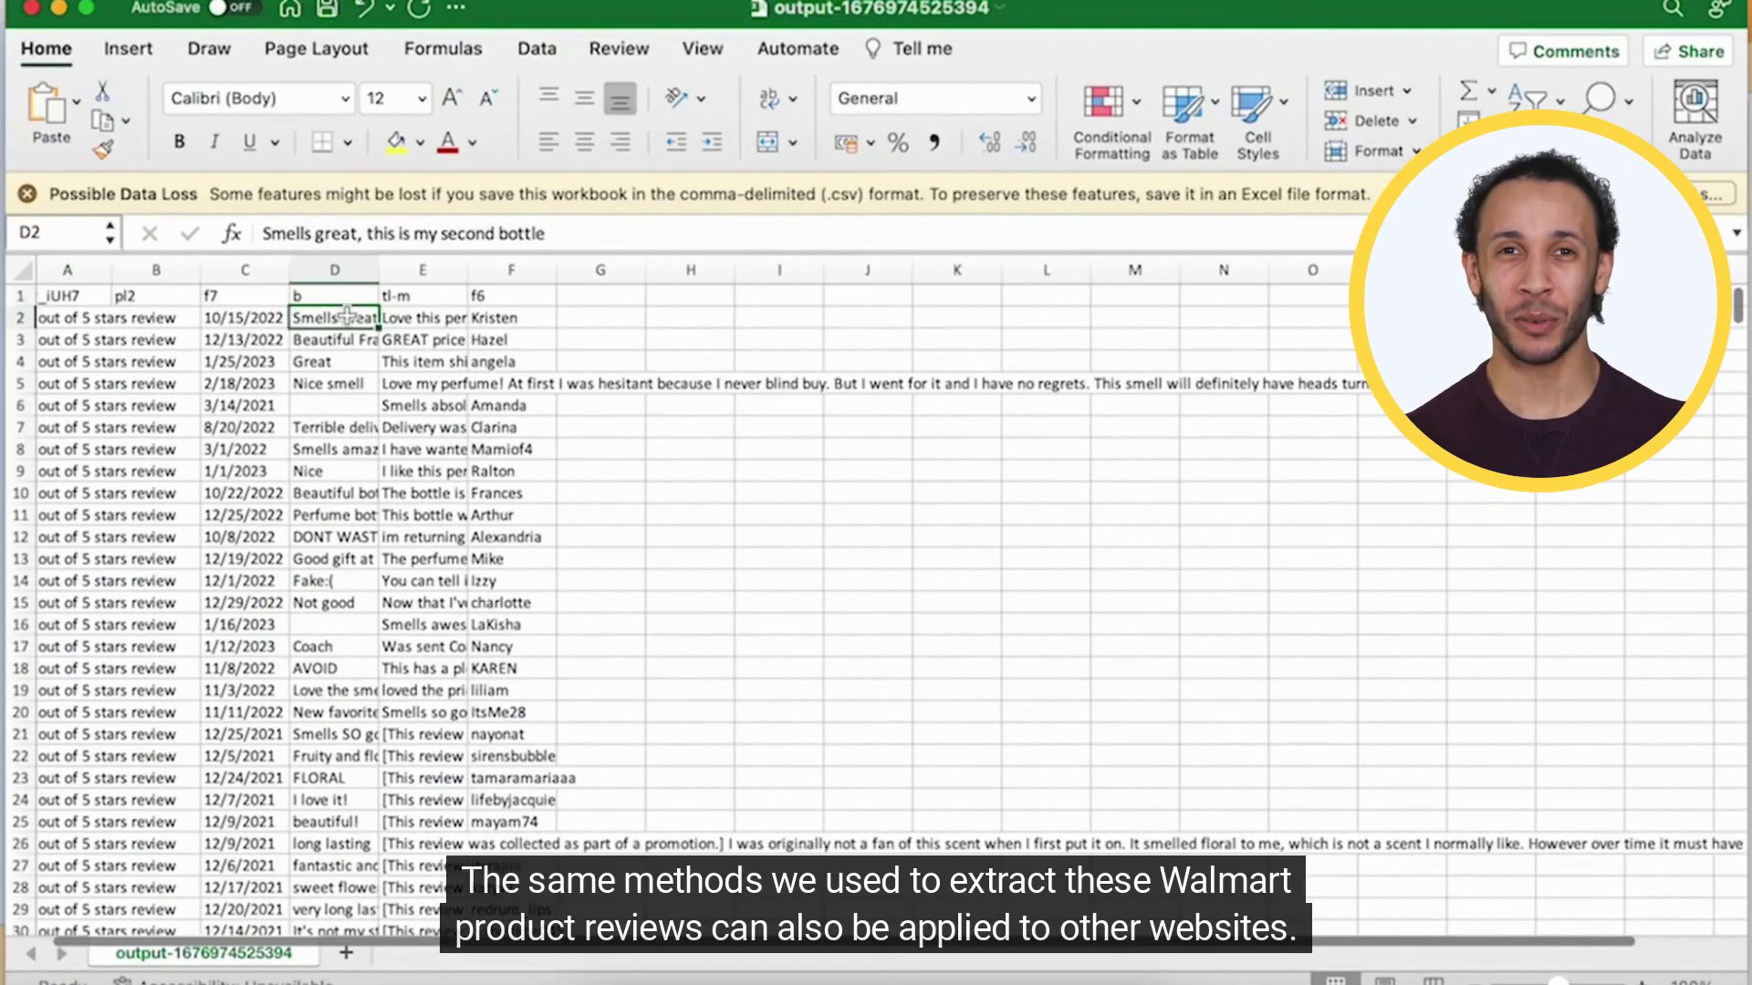
left_click(401, 320)
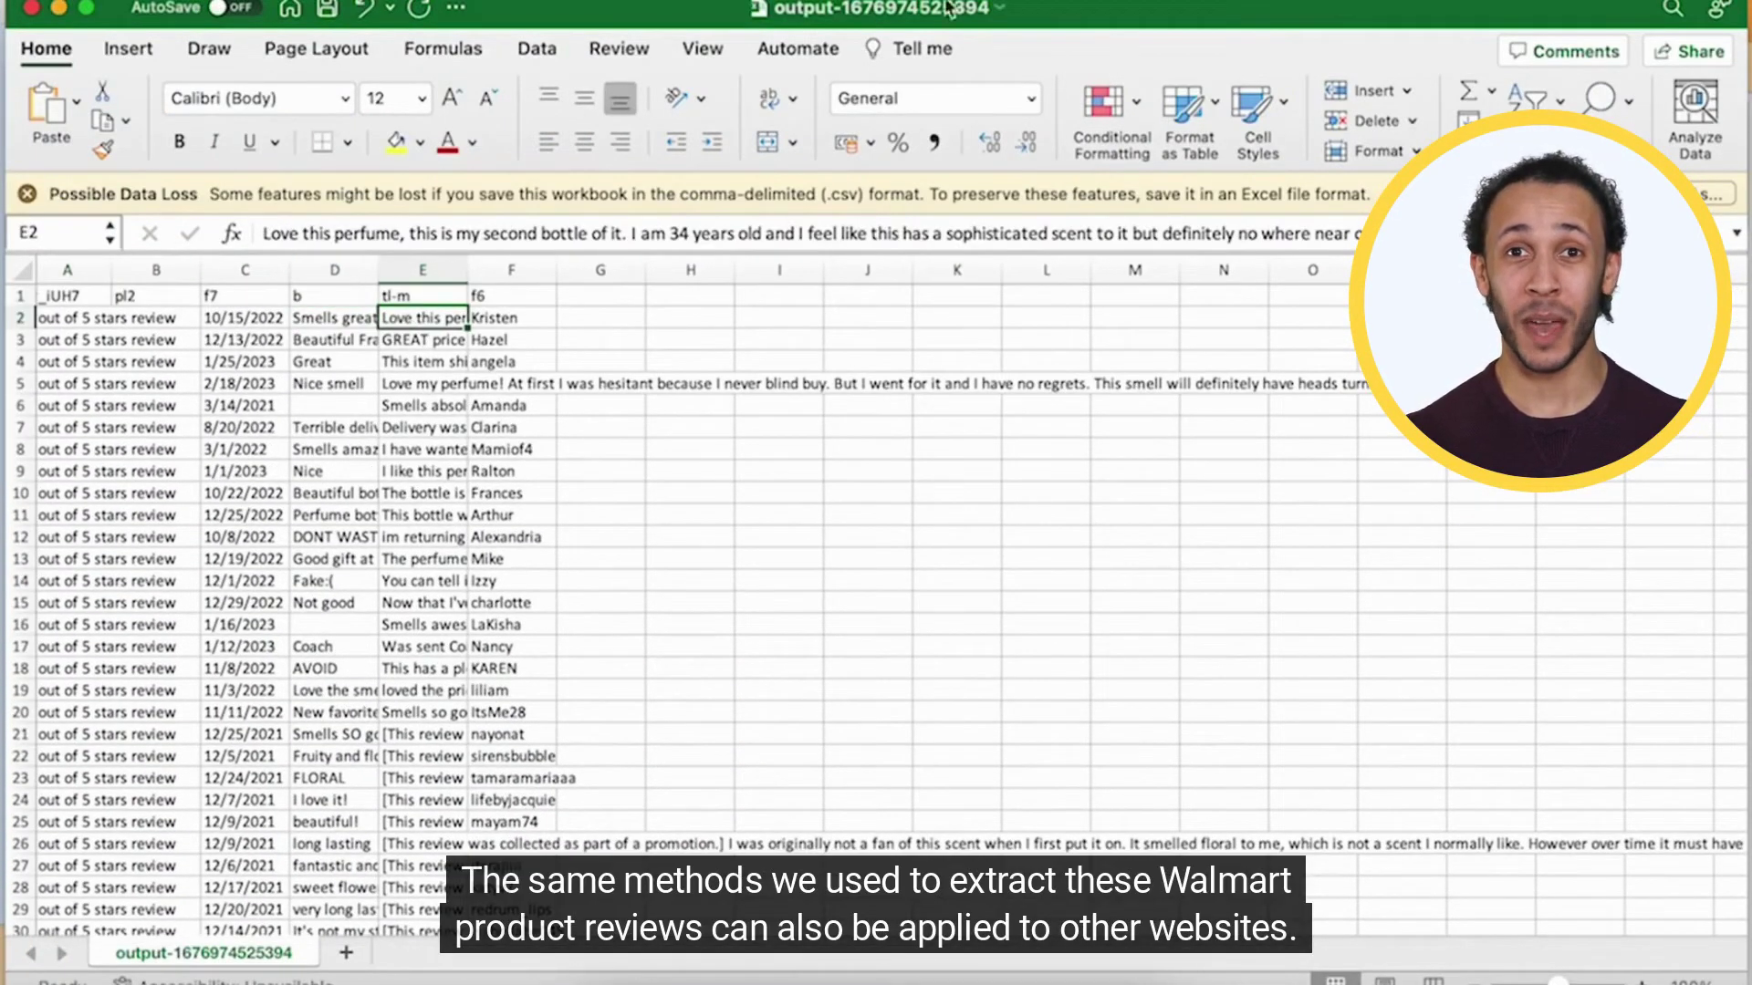